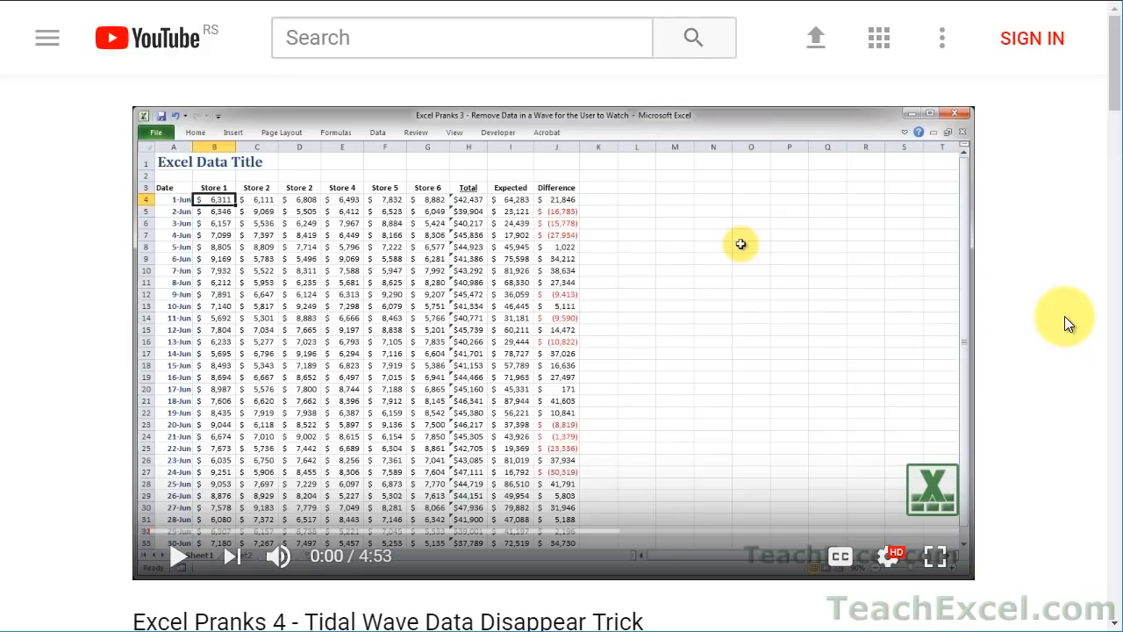
Open the Excel File link in the video's description
scroll(1067, 323, down, 5)
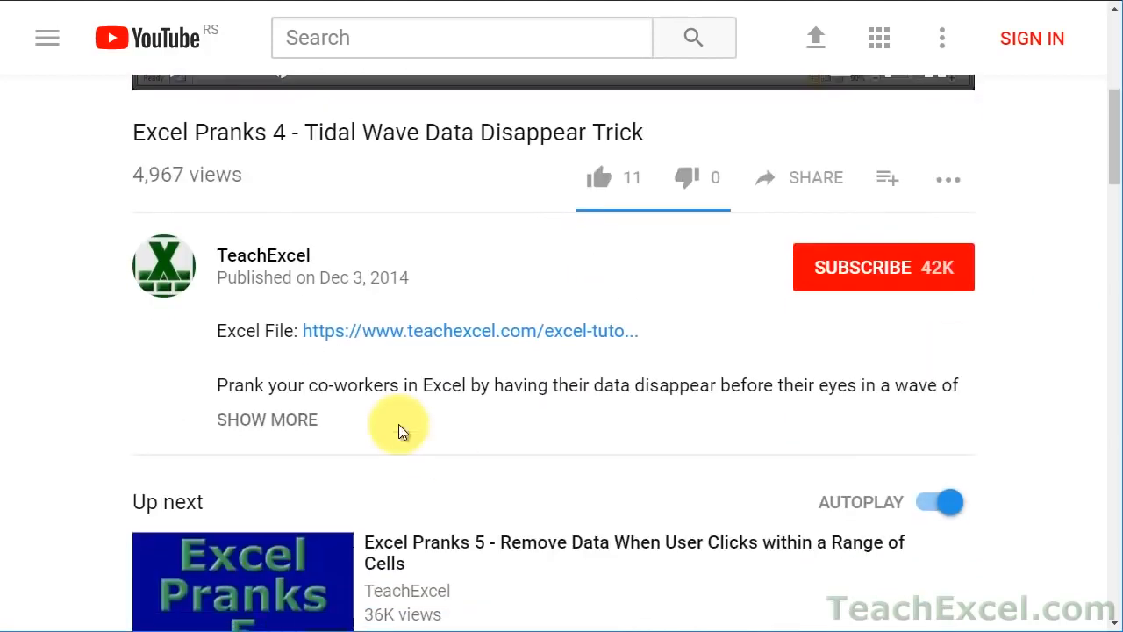
click(399, 340)
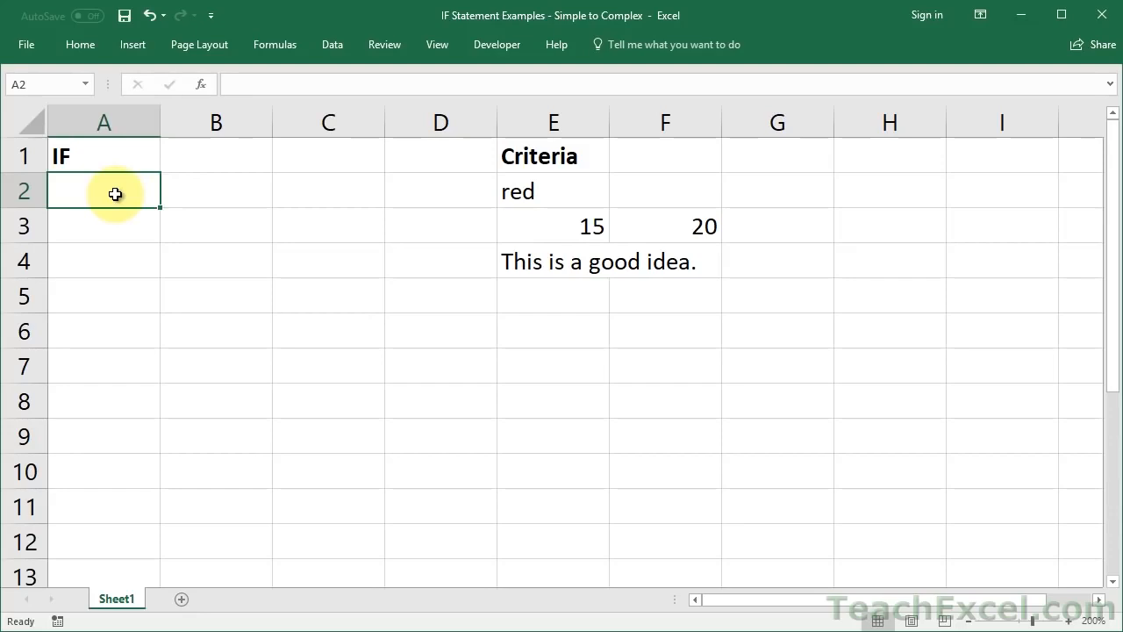
Enter the test formula =IF(1=1,true,false) in cell A2 and clear the cell again
text(=IF()
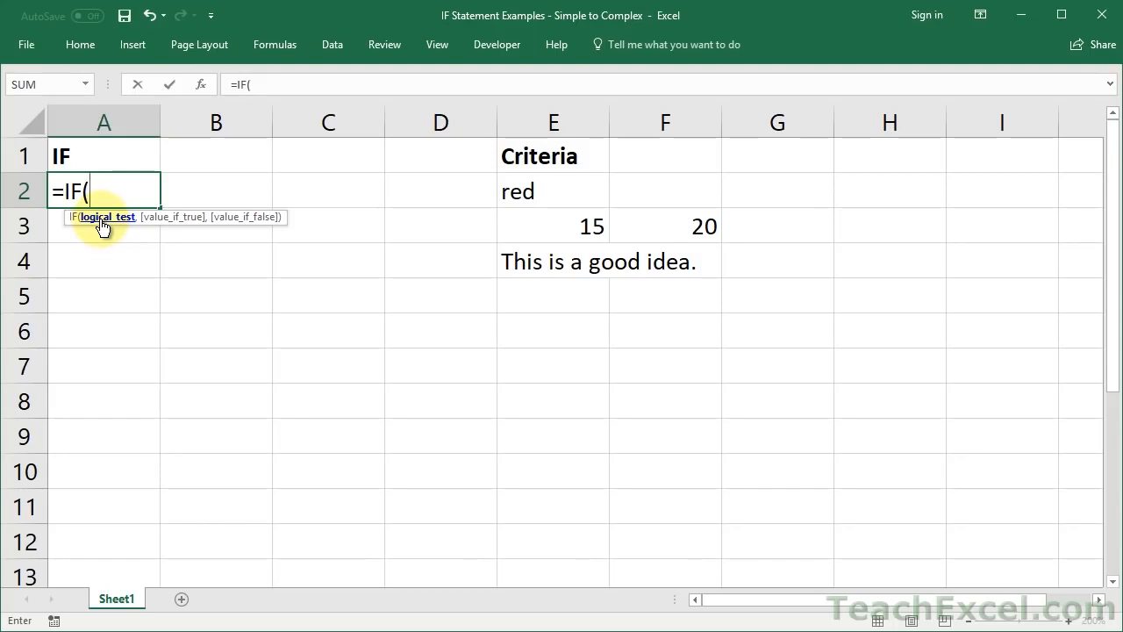
text(1=1)
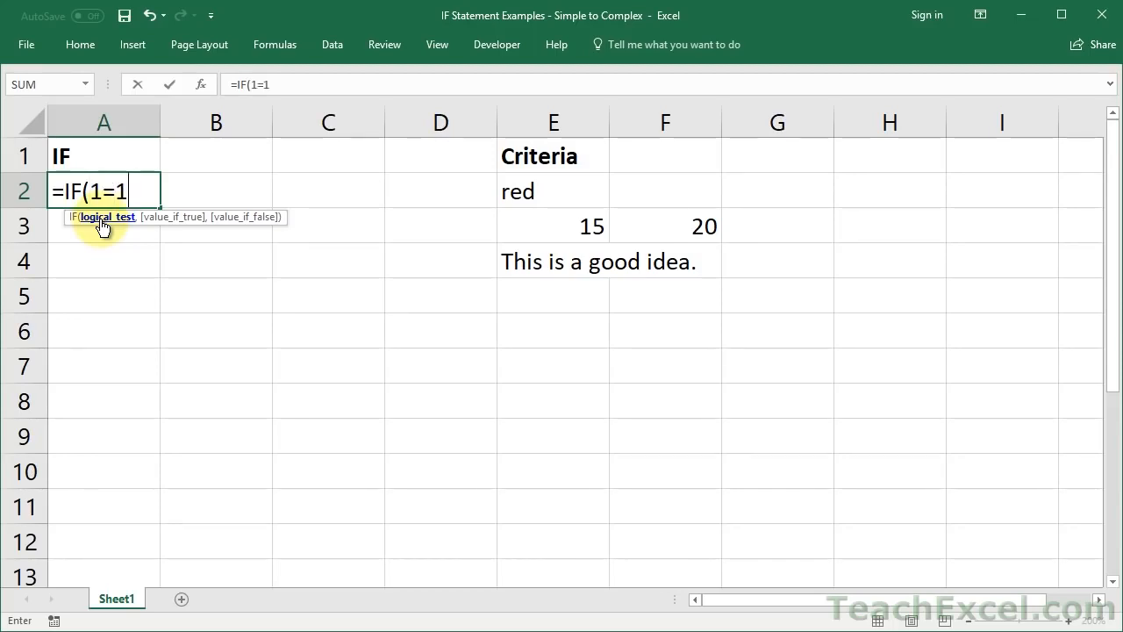
text(,)
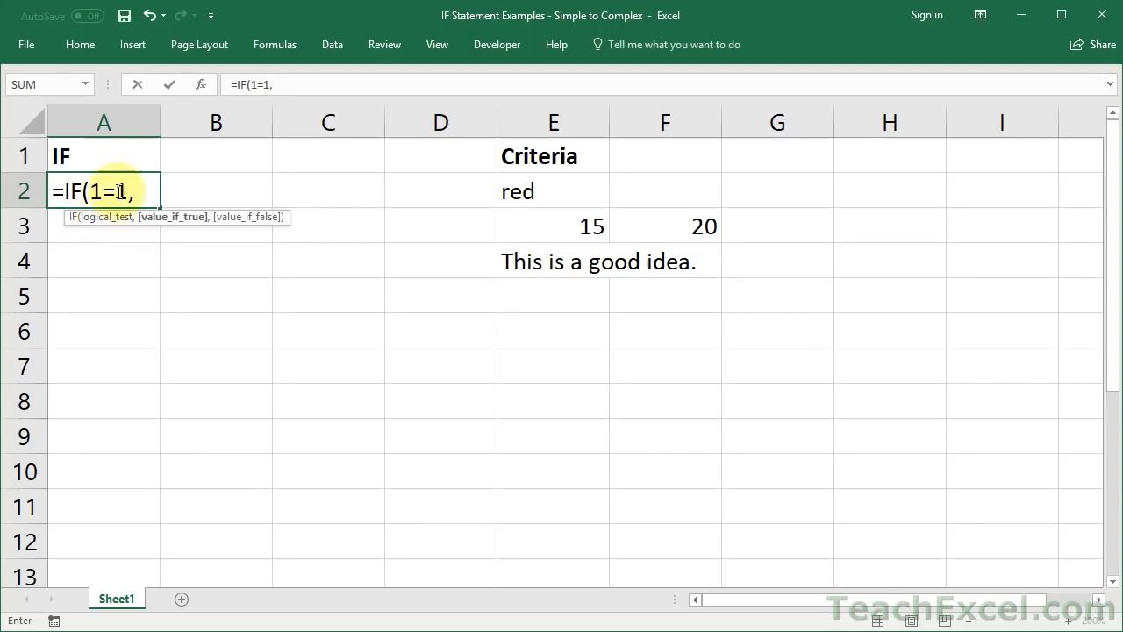
text(true)
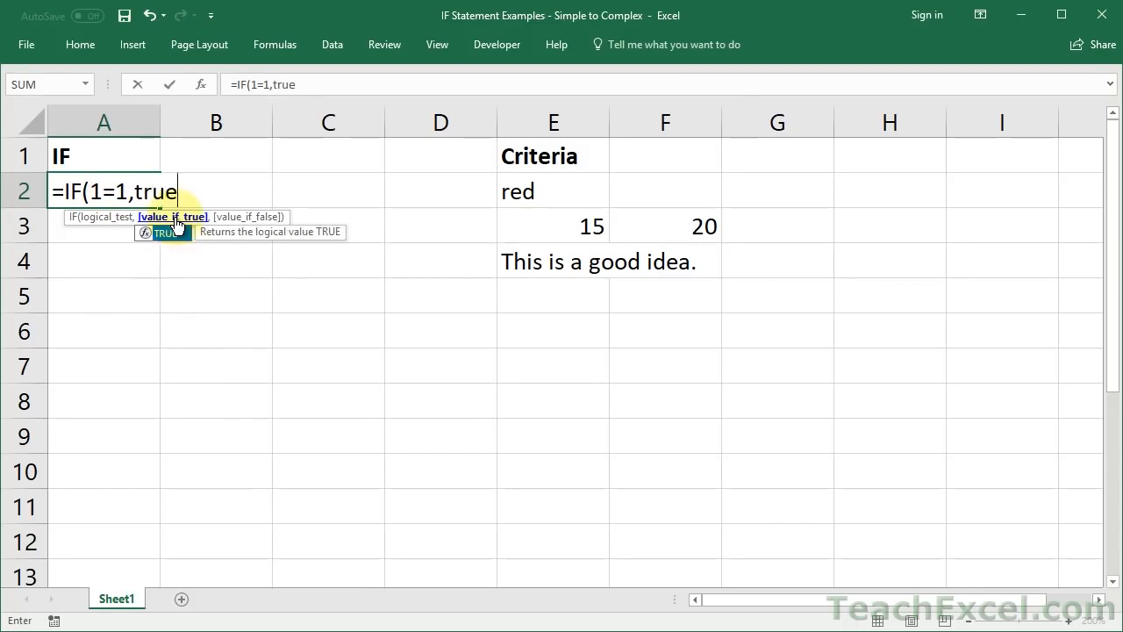
text(,)
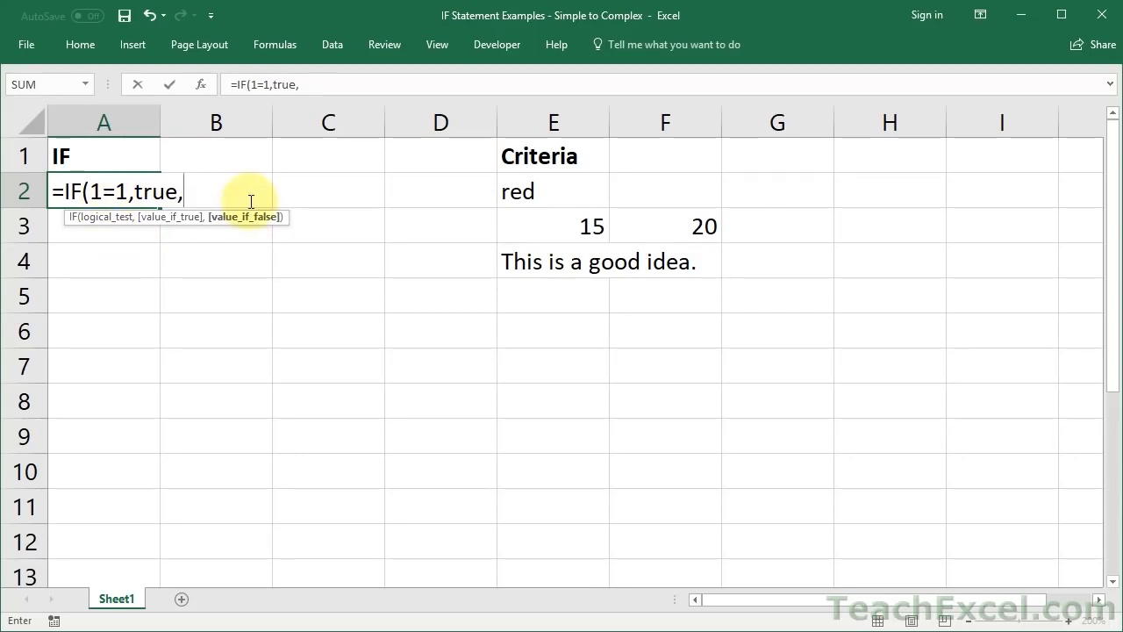
text(false)
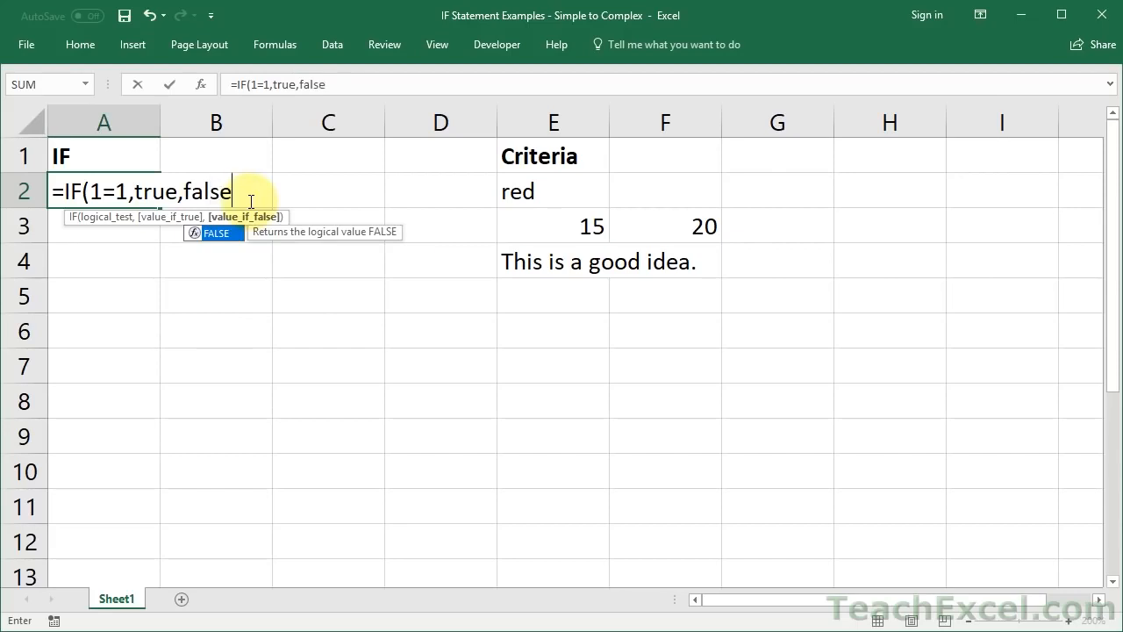
text())
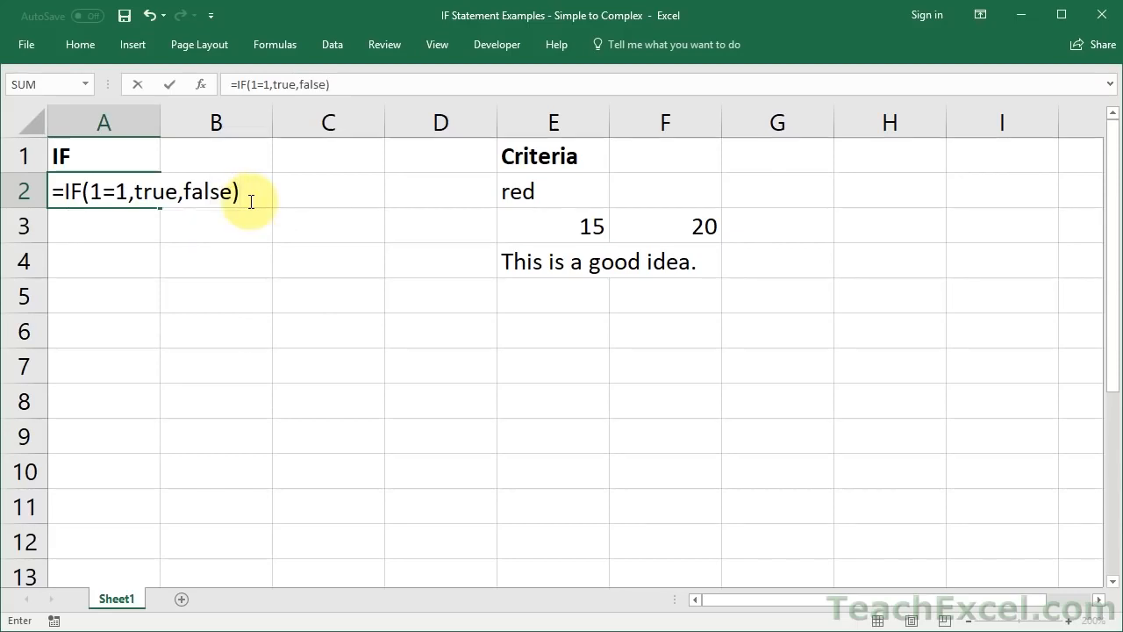
key(ctrl+Return)
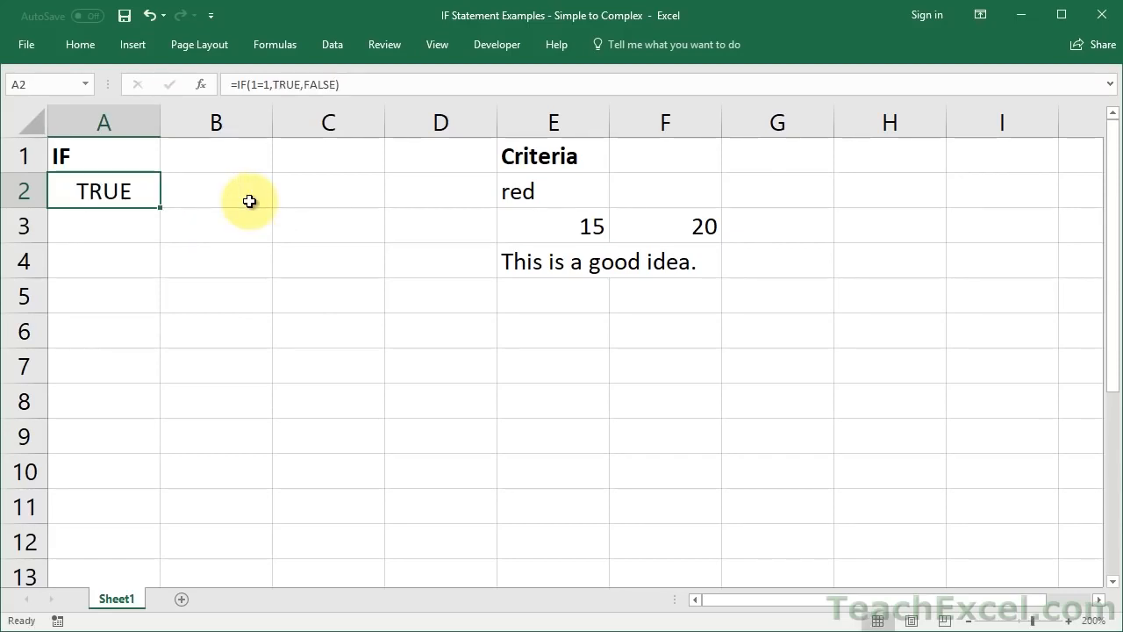
key(Delete)
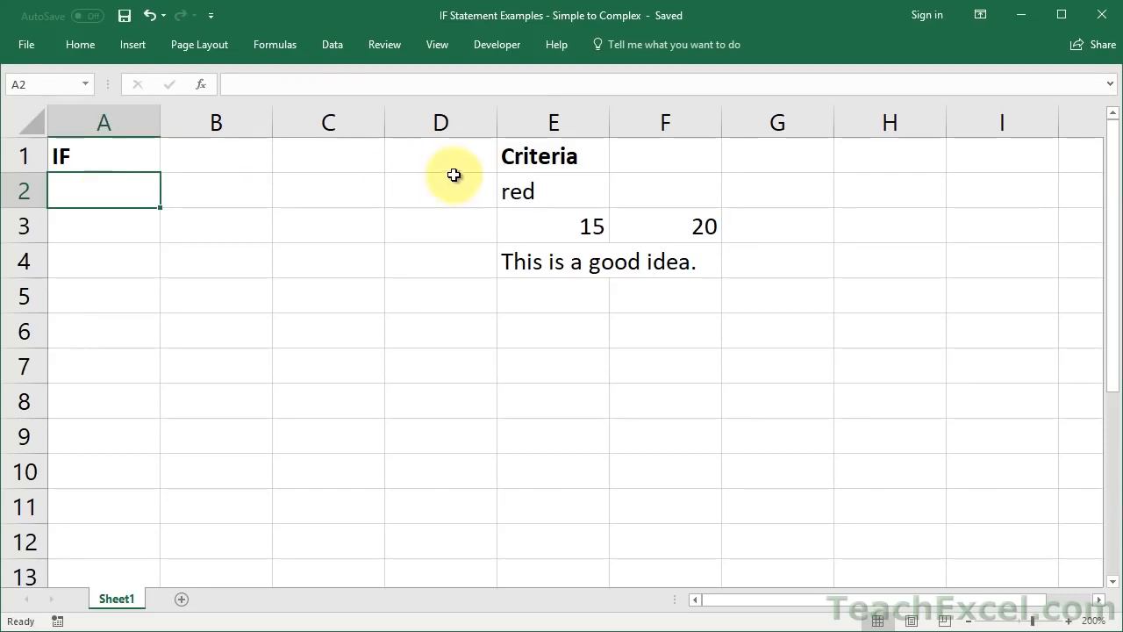
Enter a formula in cell A2 that tests the text criterion: =IF(E2="red",true,false)
click(510, 194)
drag(510, 194, 687, 260)
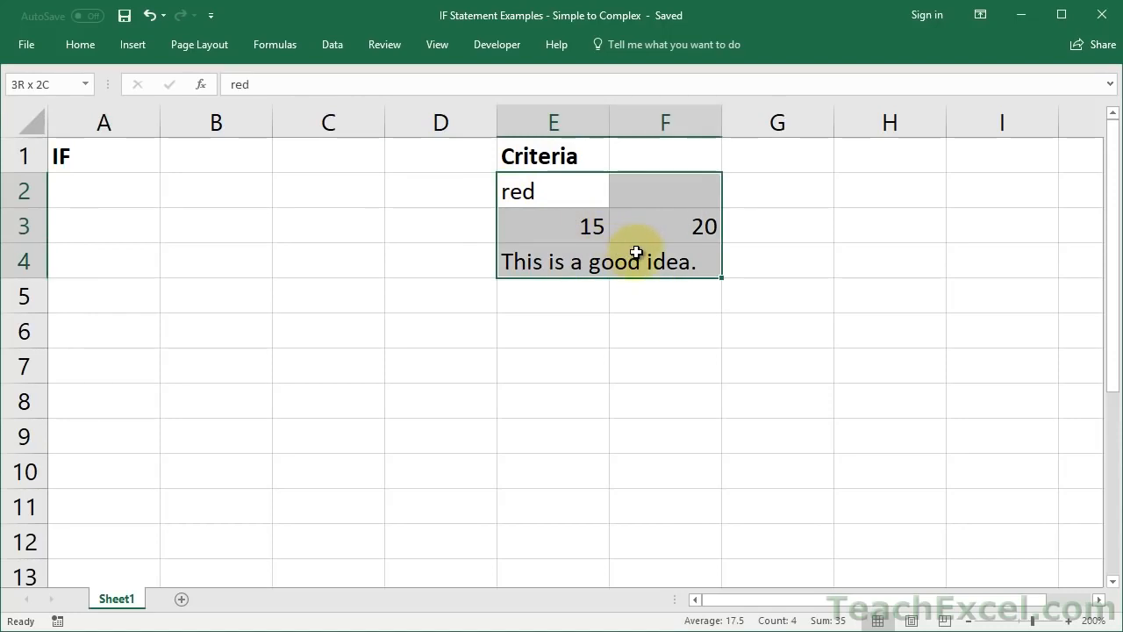
click(75, 194)
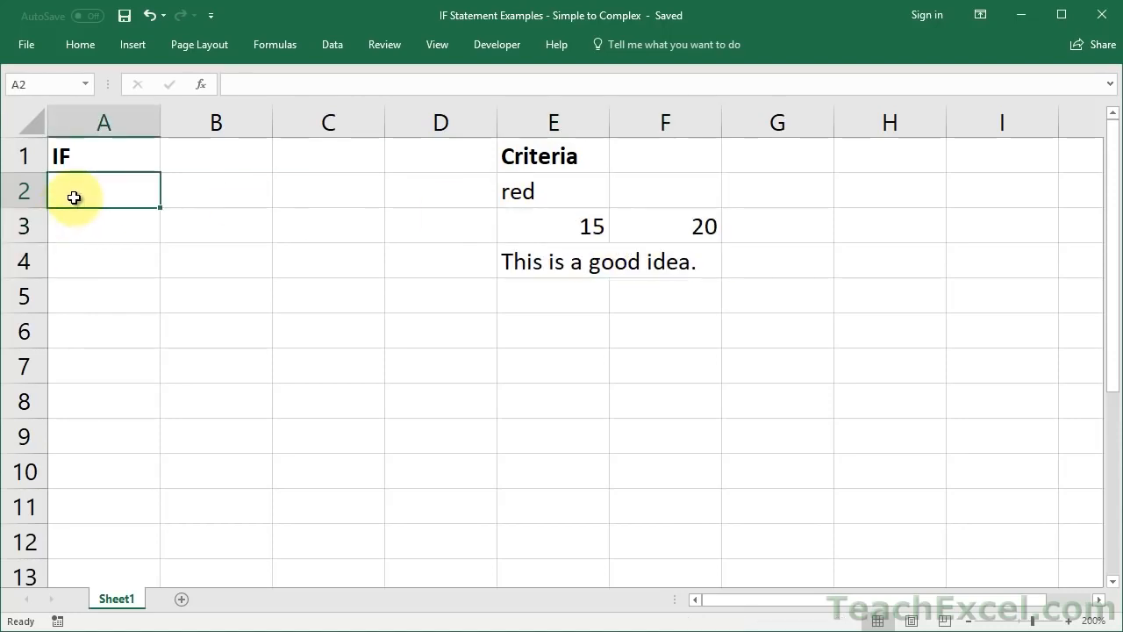
text(=if)
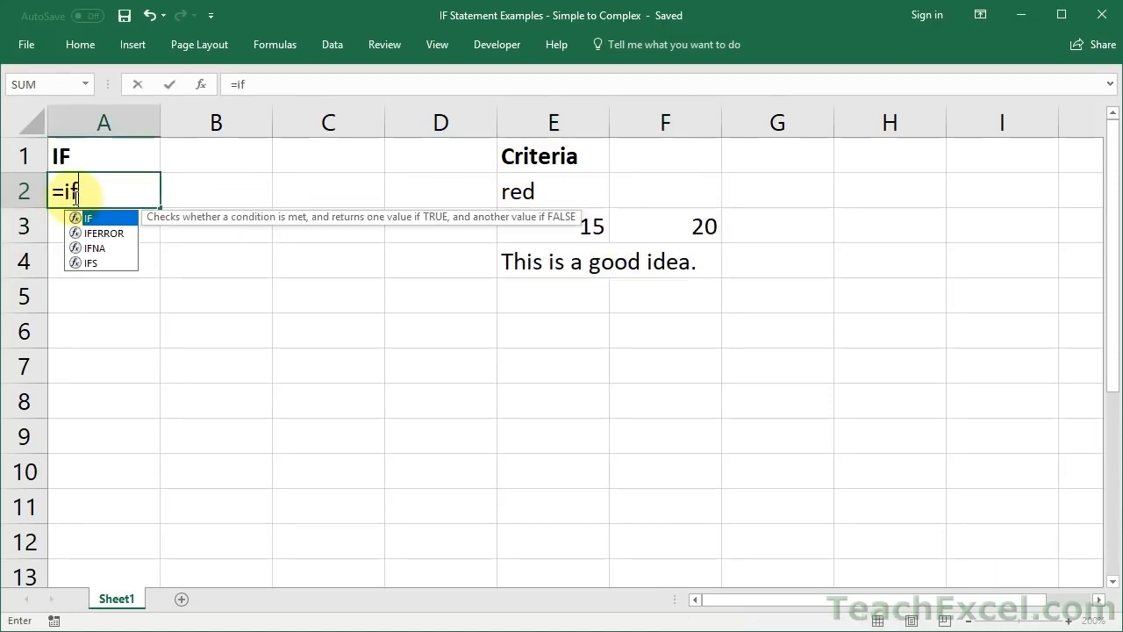
key(Tab)
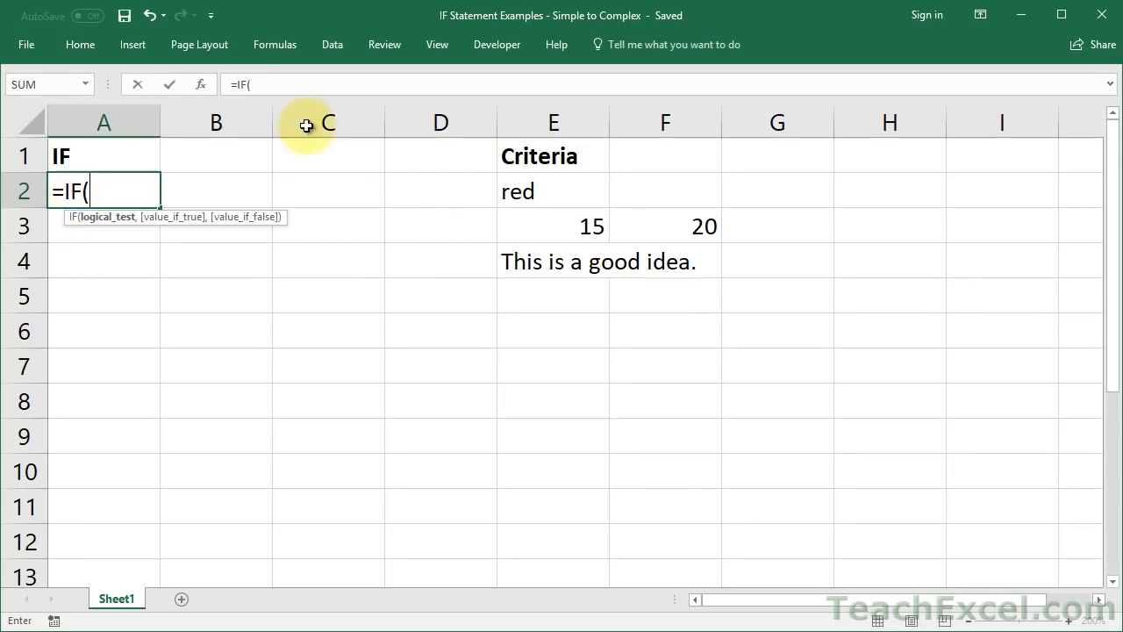
click(519, 191)
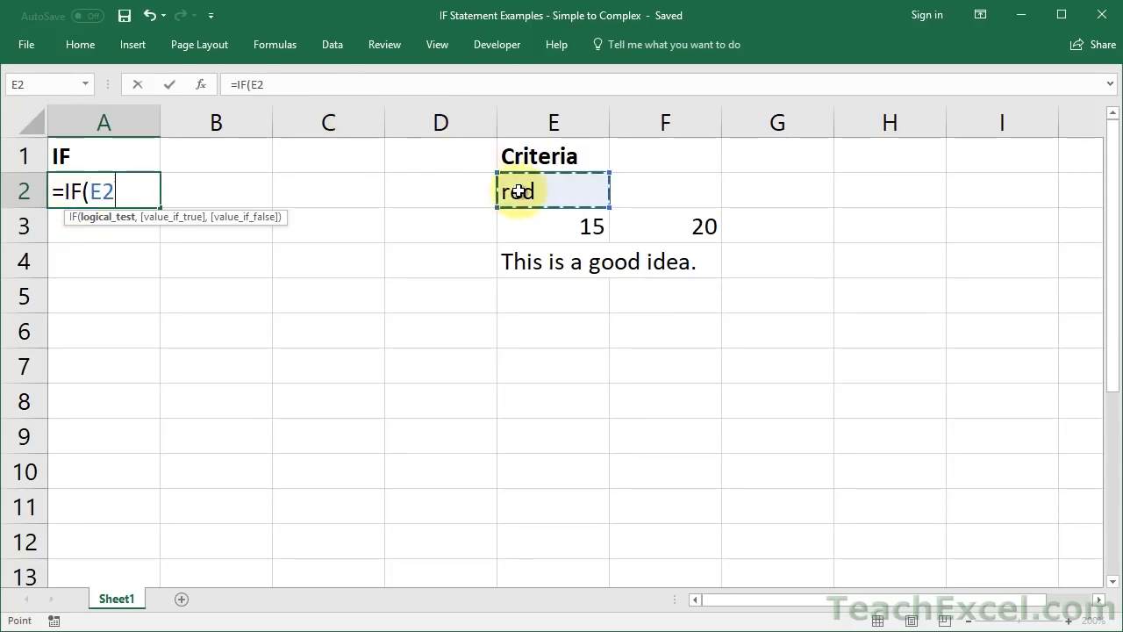
text(="red)
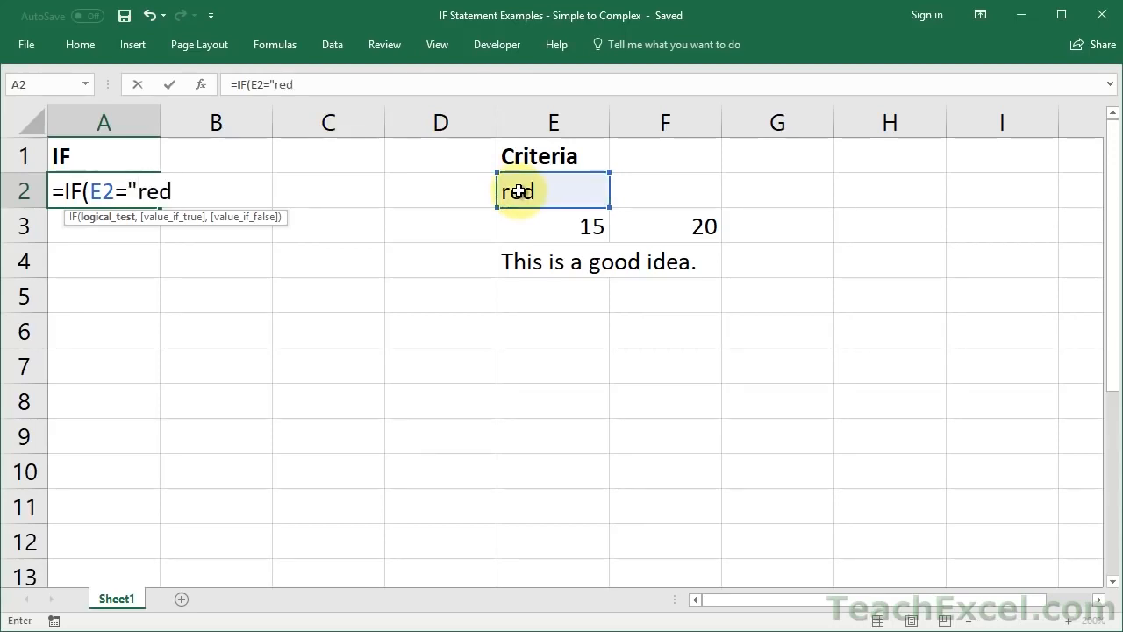
text(",)
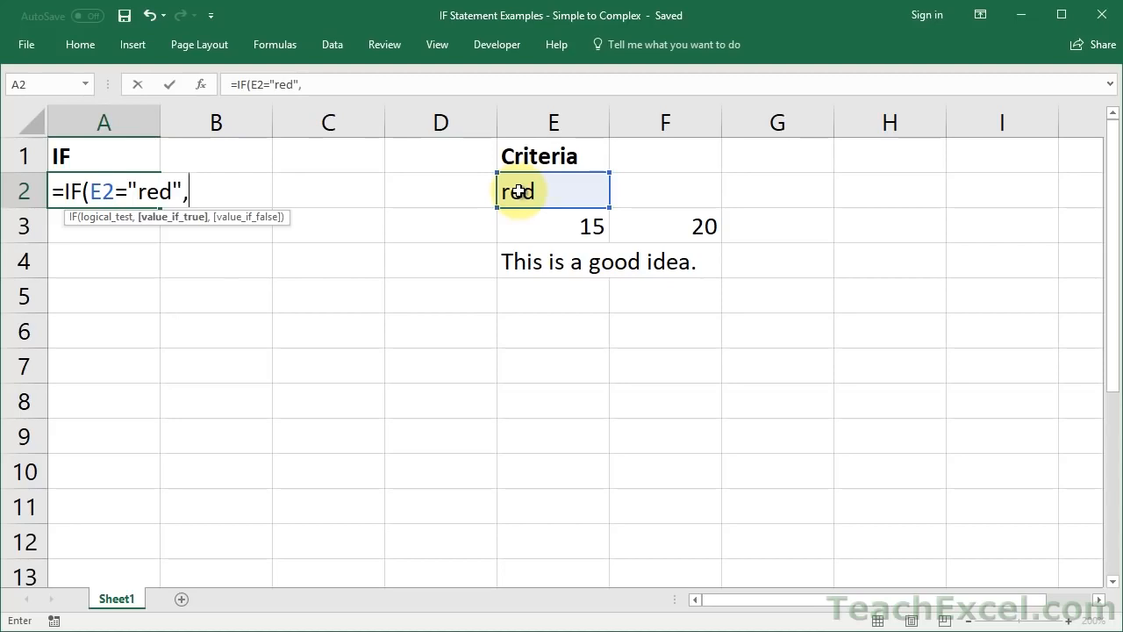
text(true,fals)
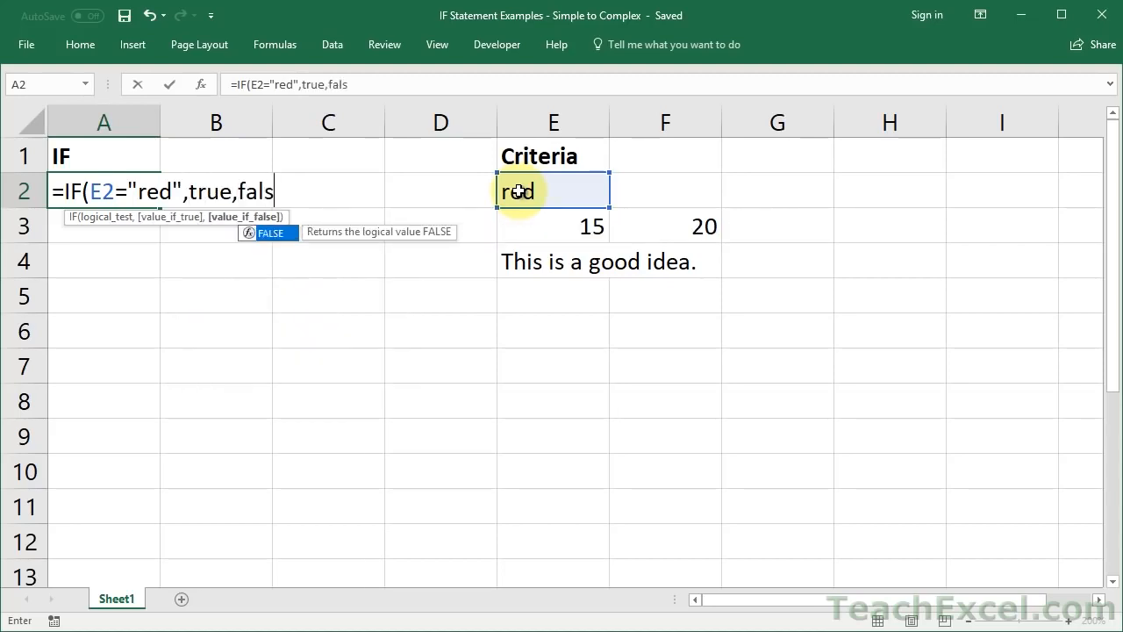
text(e))
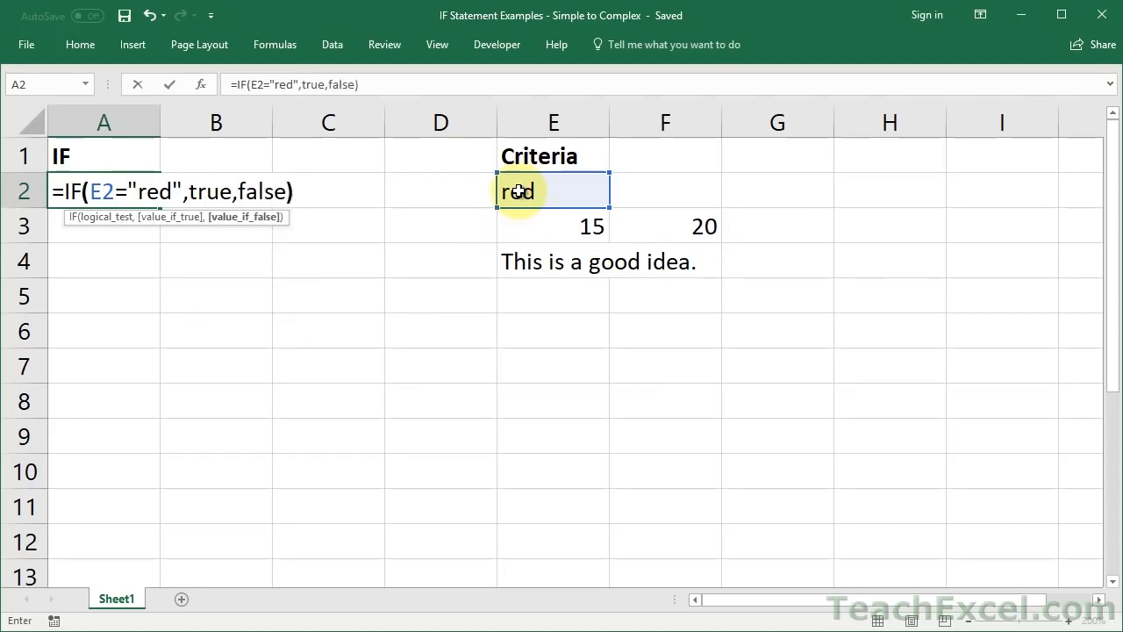
key(Return)
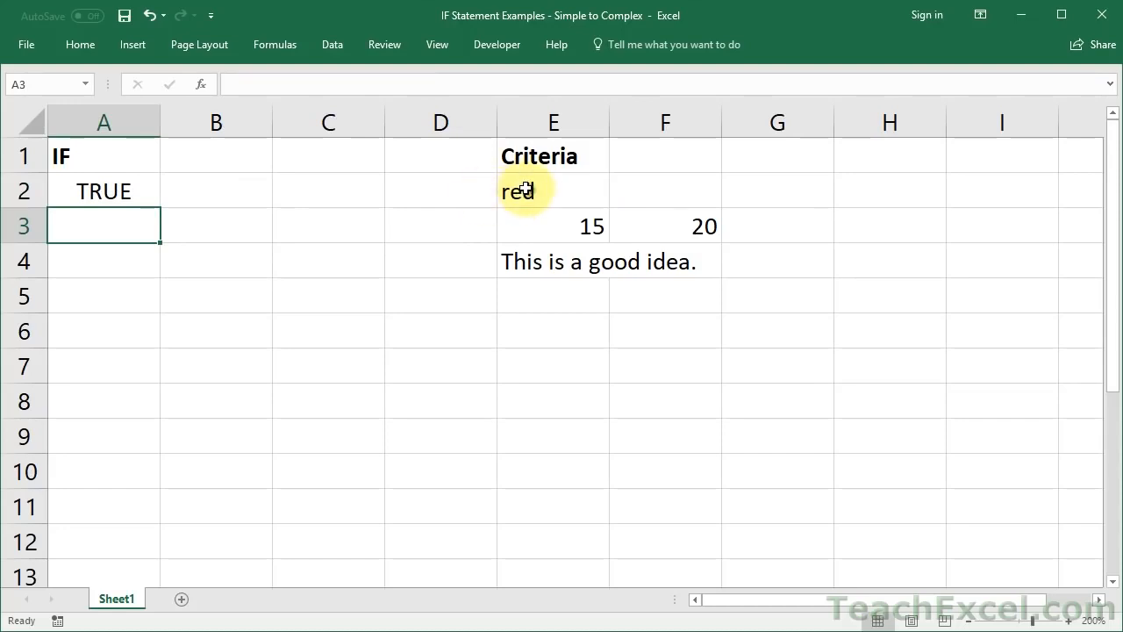
Enter a formula in cell A3 that tests the number in E3 for equality: =IF(E3=15,true,false)
text(=if)
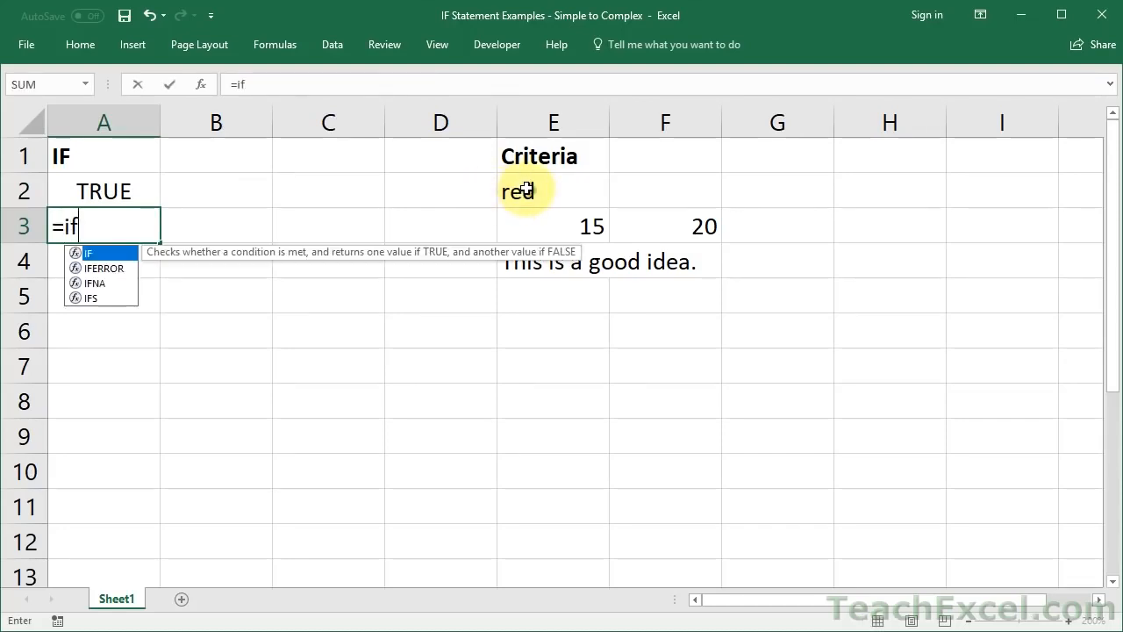
key(Tab)
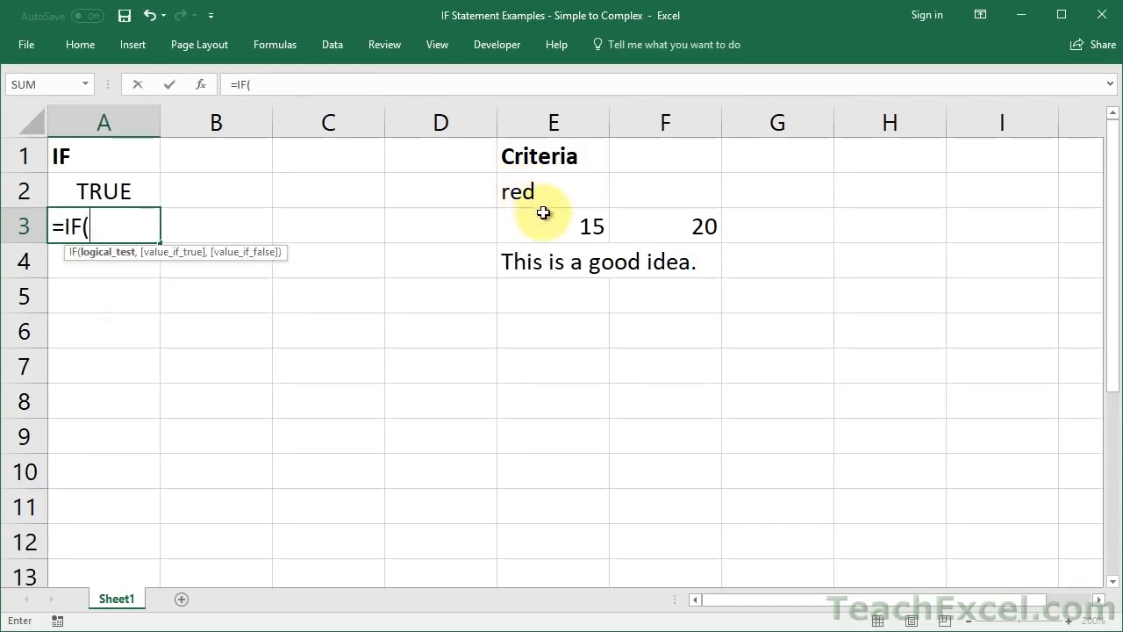
click(545, 227)
text(=15)
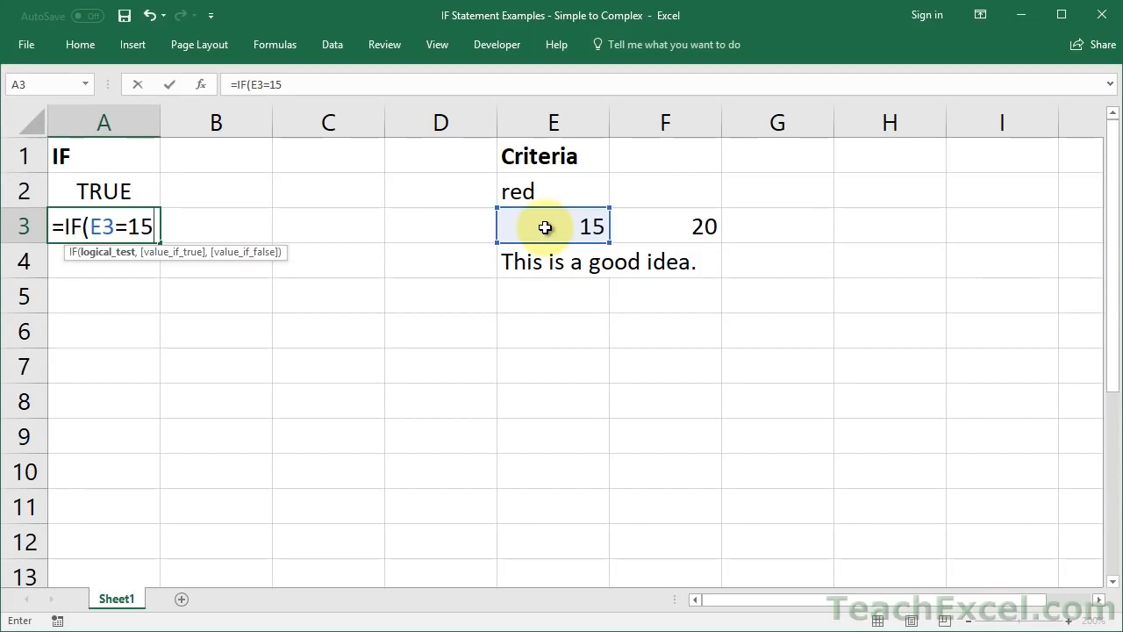
text(,true,false))
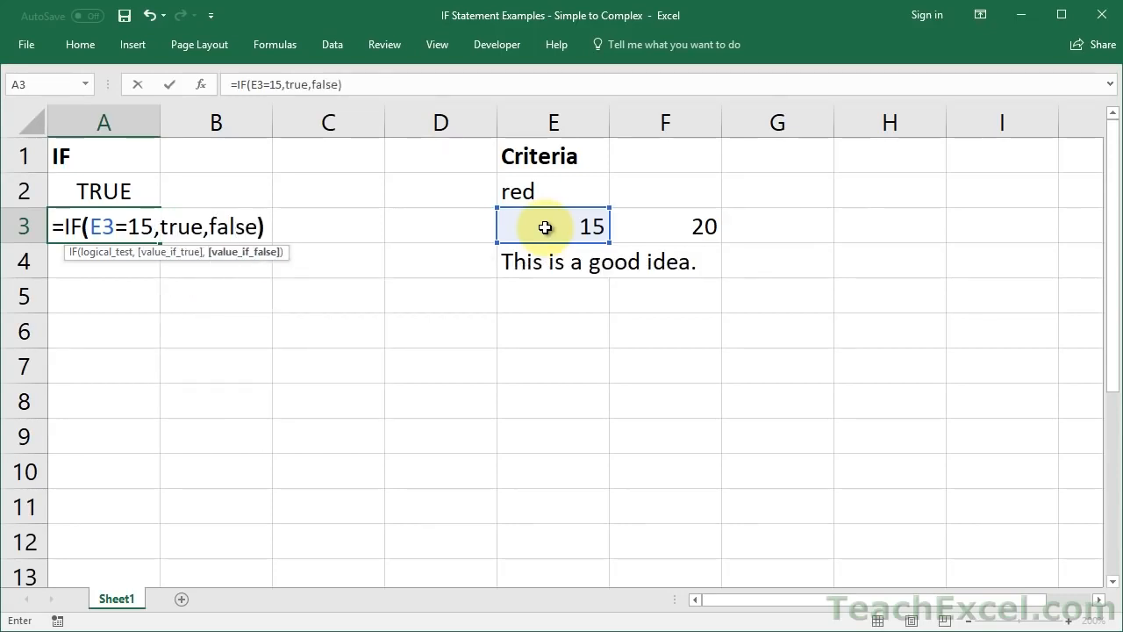
key(Return)
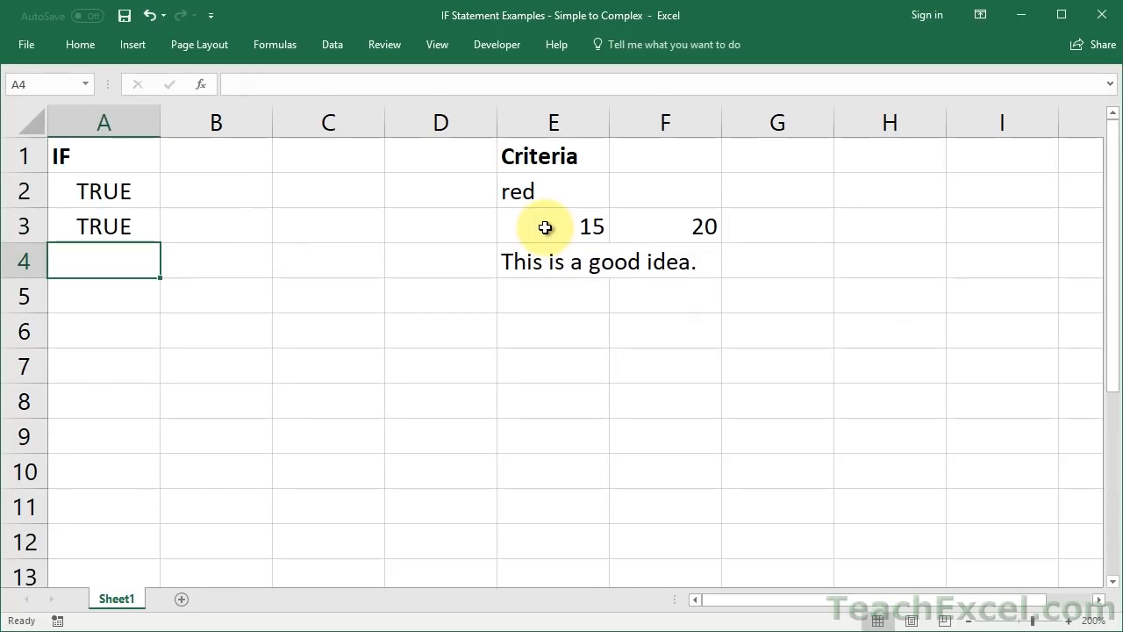
Write out the comparison operators >, <, >=, <= and <> one after another in cell A4 and discard the entry
text(>)
key(BackSpace)
text(<)
key(BackSpace)
text(>=)
key(BackSpace)
key(BackSpace)
text(<=)
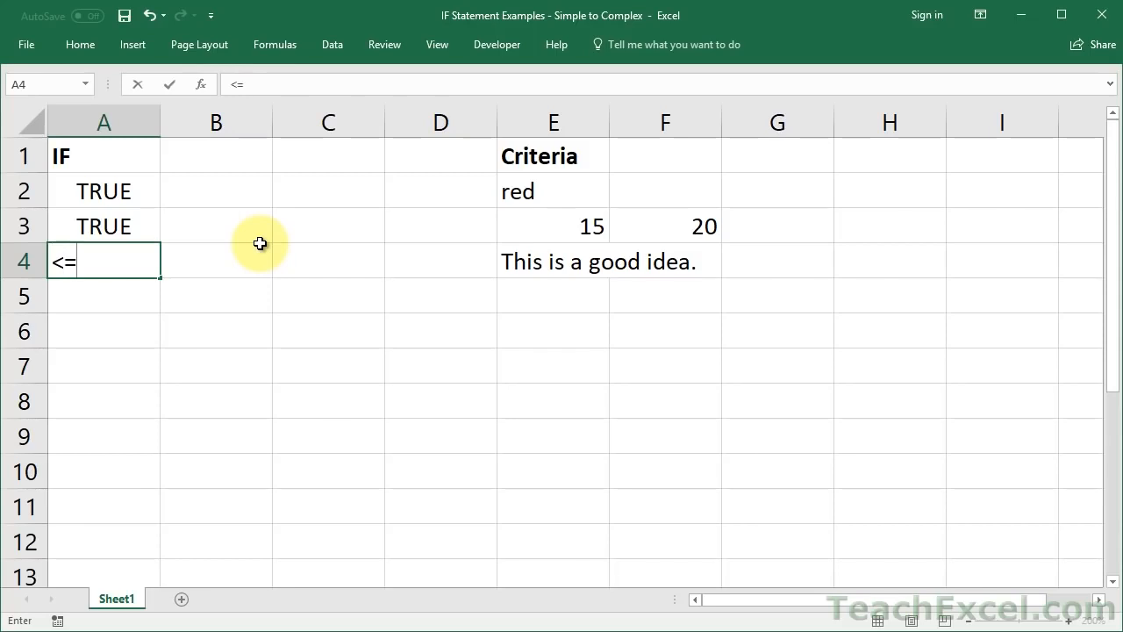
key(BackSpace)
key(BackSpace)
text(<>)
key(Escape)
Enter a greater-than test on E3 in cell A4: =IF(E3>10,true,false)
text(=)
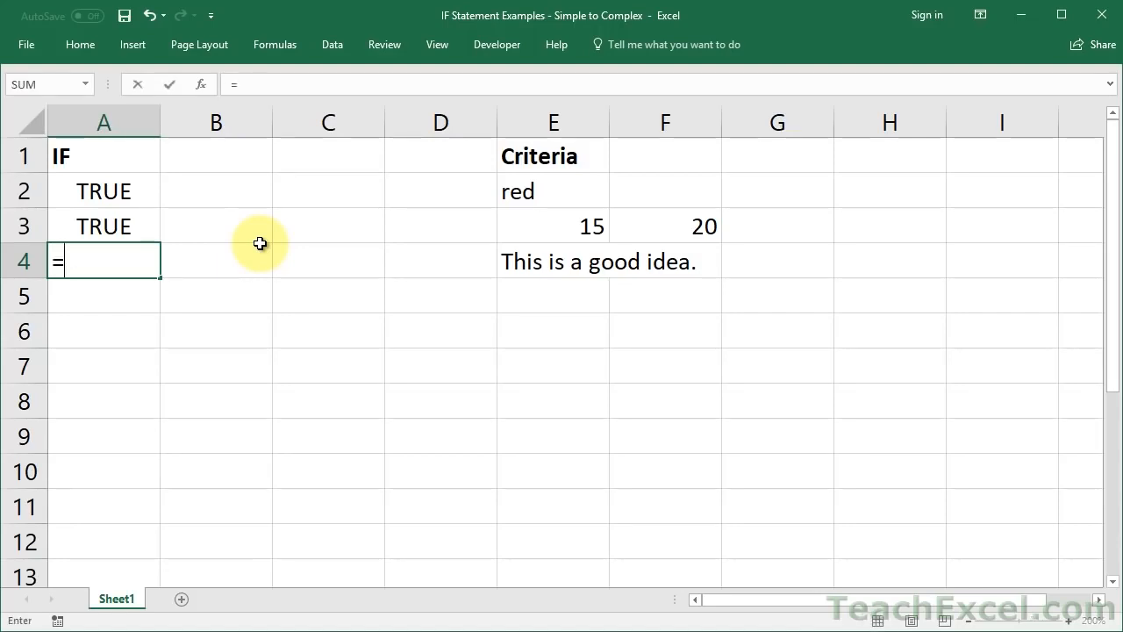
text(if)
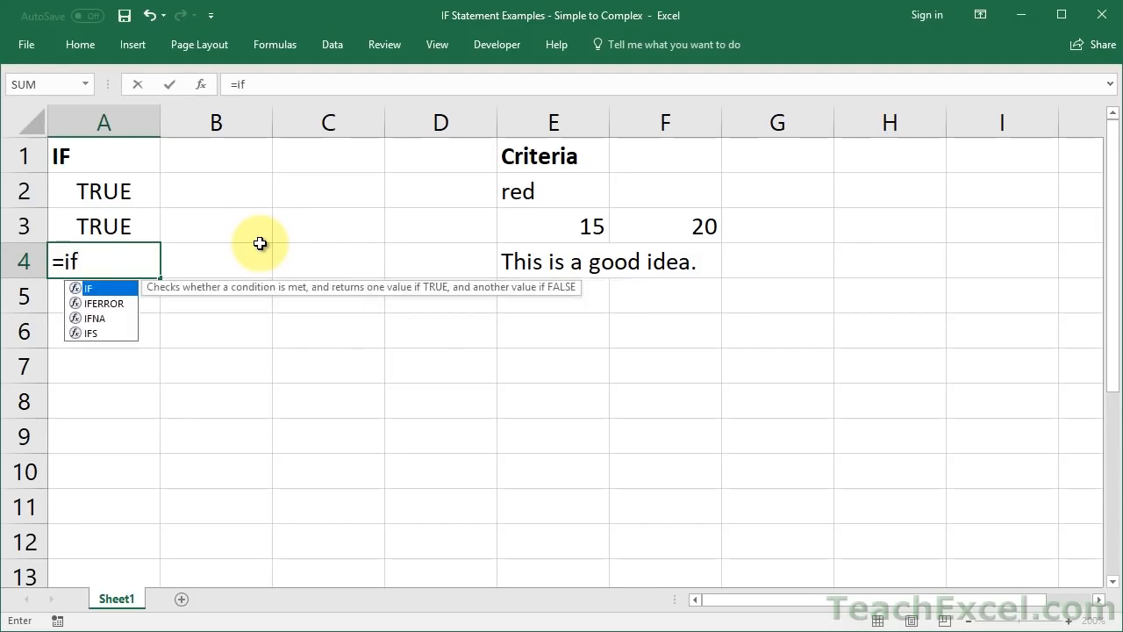
text(()
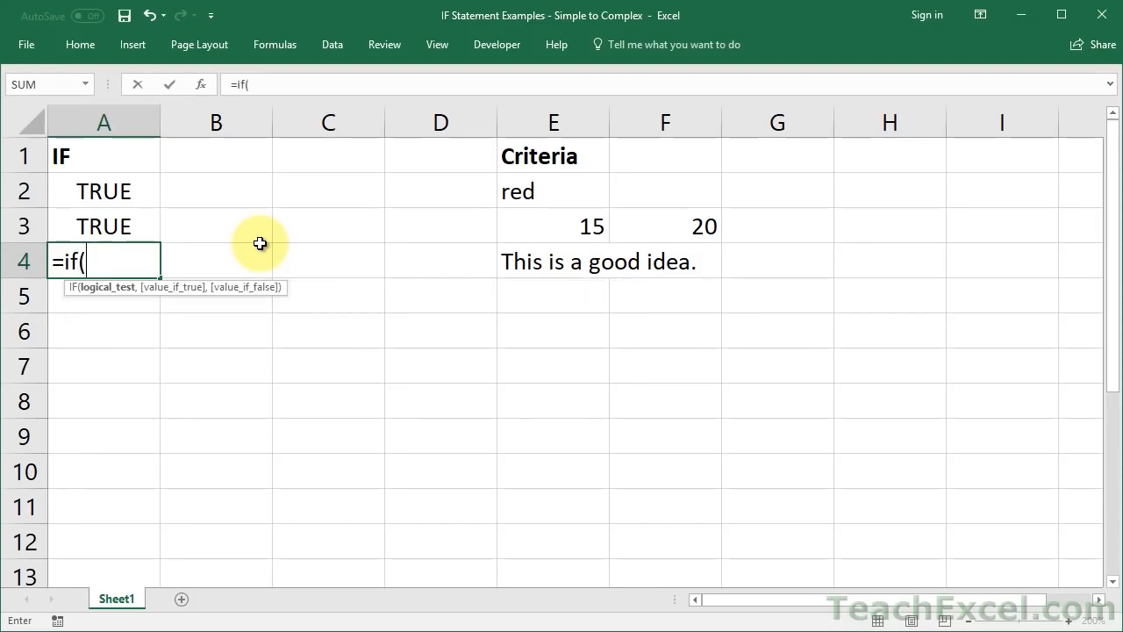
click(544, 221)
text(>10)
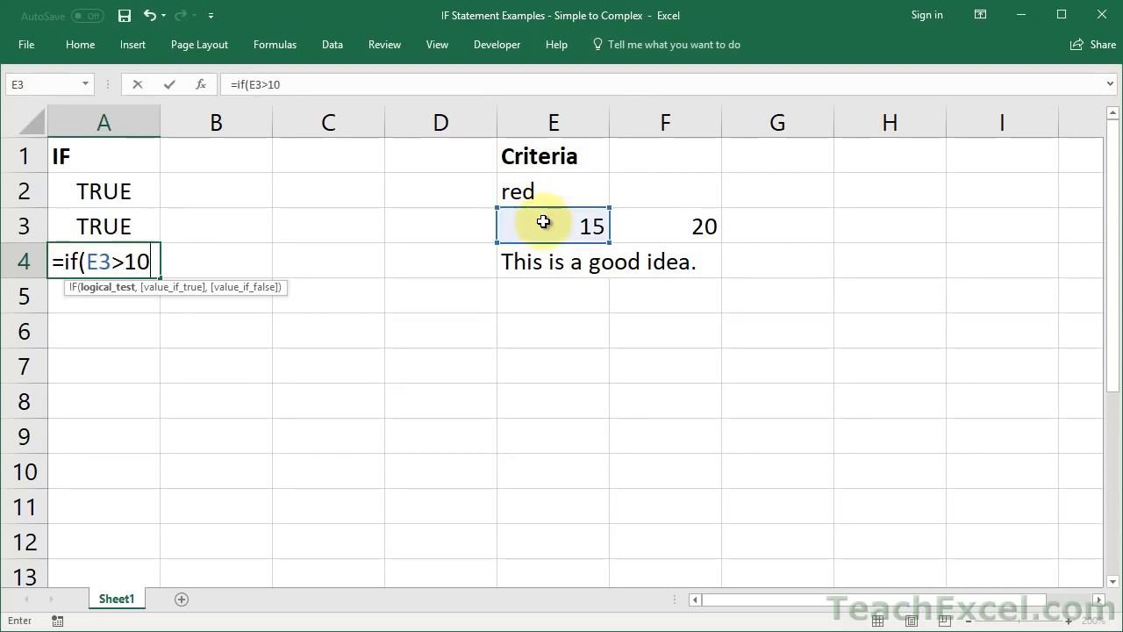
text(,)
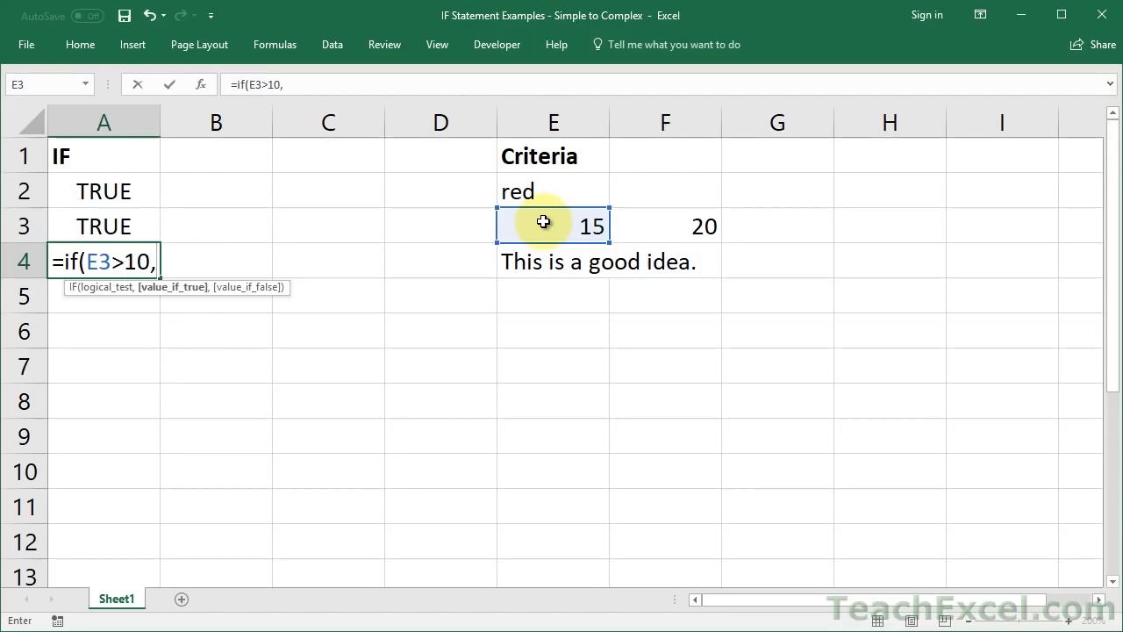
text(true,false)
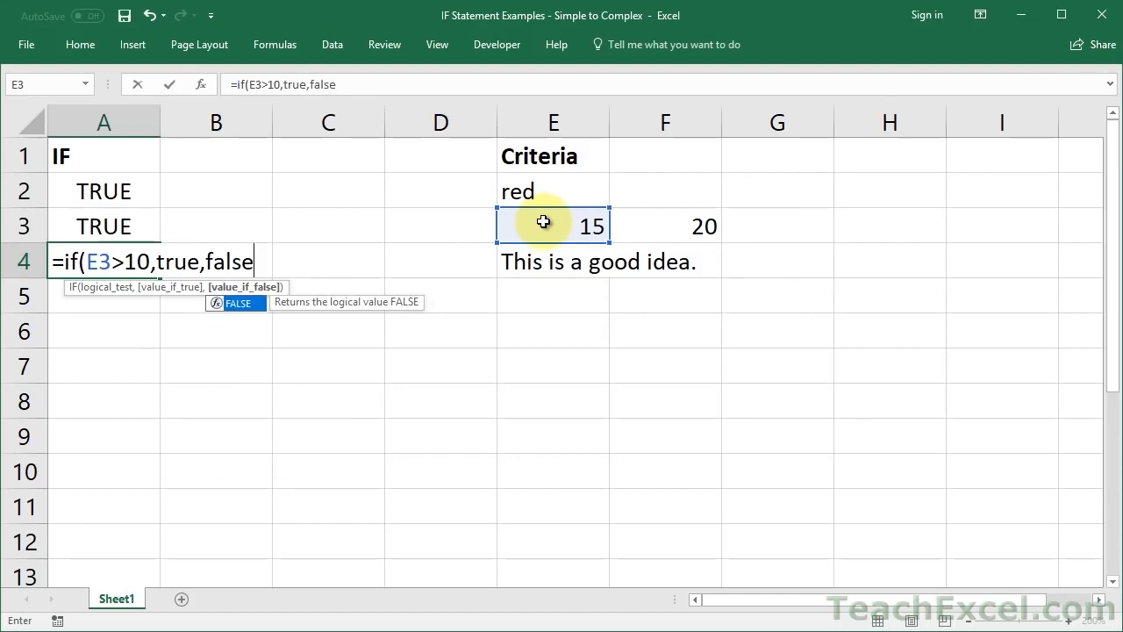
text())
key(ctrl+Return)
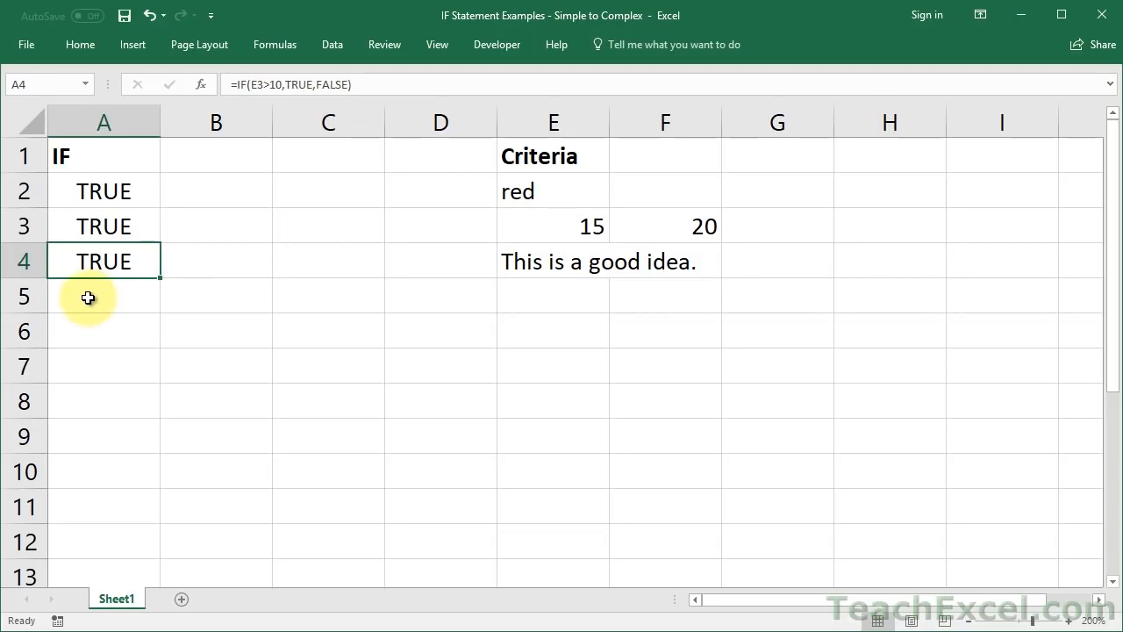
Change the comparison operator in cell A4's formula, trying < and <= before settling on >=, giving =IF(E3>=10,TRUE,FALSE)
double_click(119, 265)
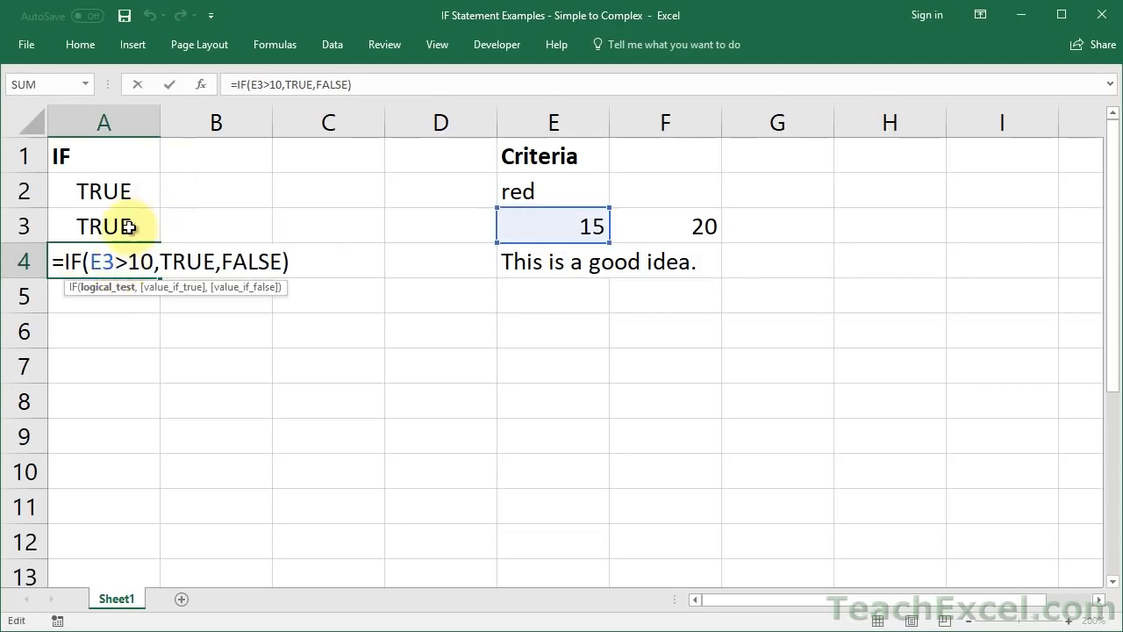
drag(114, 263, 88, 263)
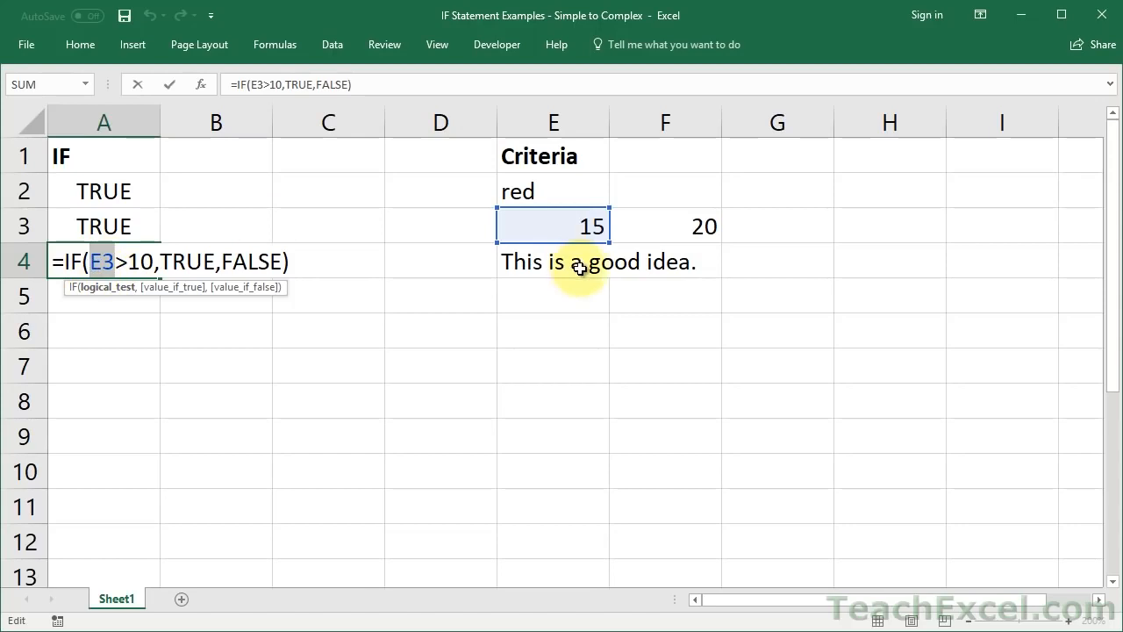
click(128, 260)
drag(119, 260, 144, 266)
key(BackSpace)
text(<)
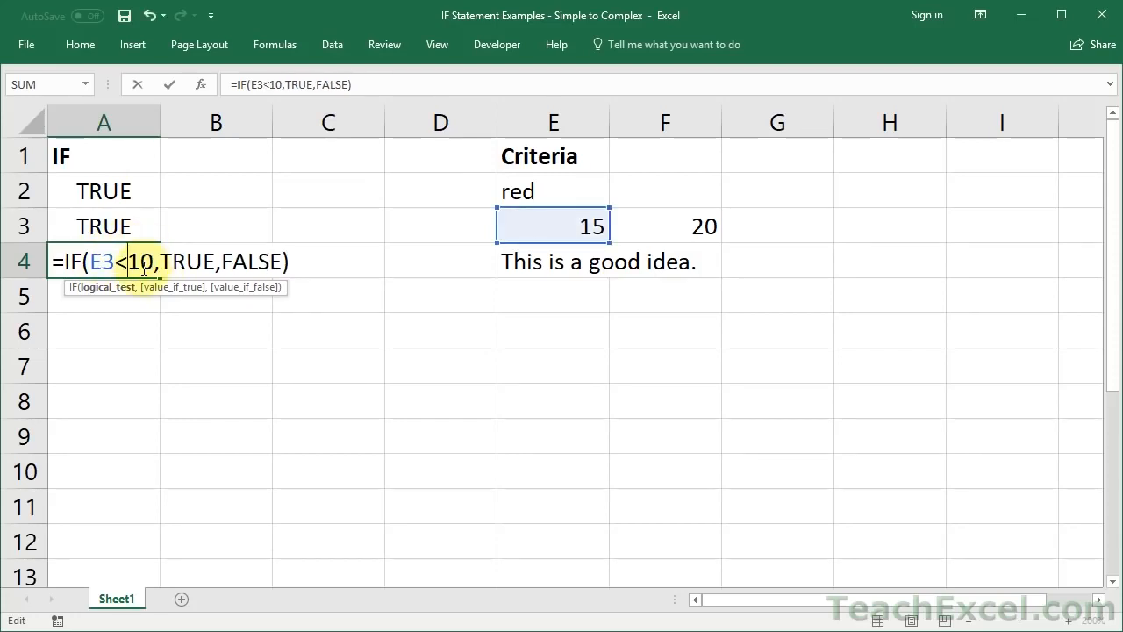
text(=)
key(BackSpace)
key(BackSpace)
text(>=)
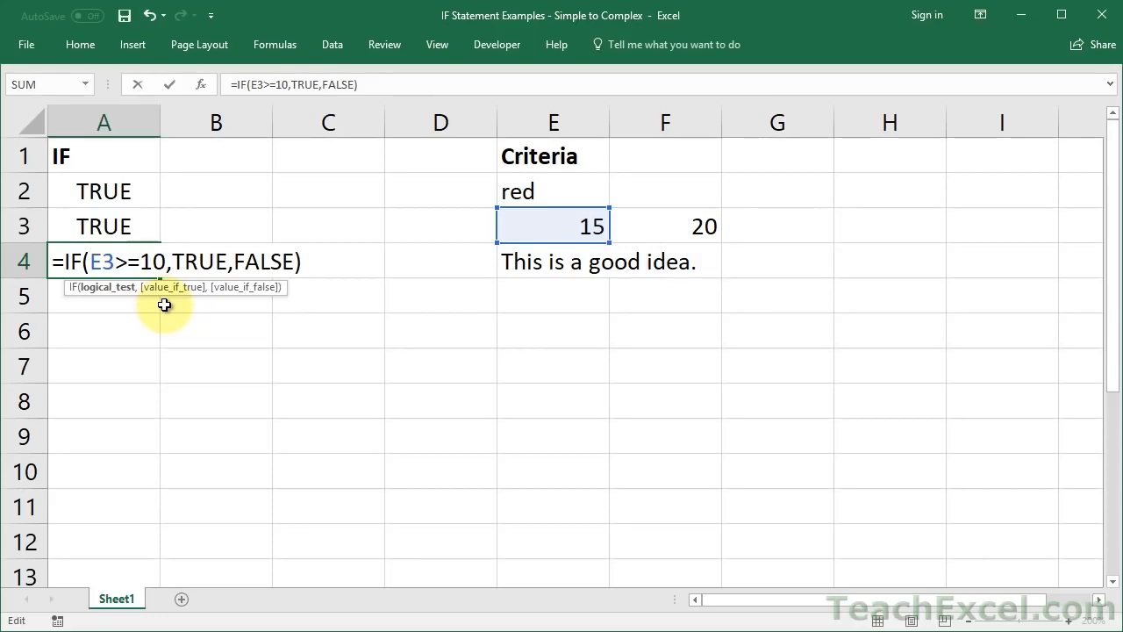
key(Return)
Enter a not-equal test on the text criterion in cell A5: =IF(E2<>"red",true,false)
text(=)
key(Escape)
text(=if)
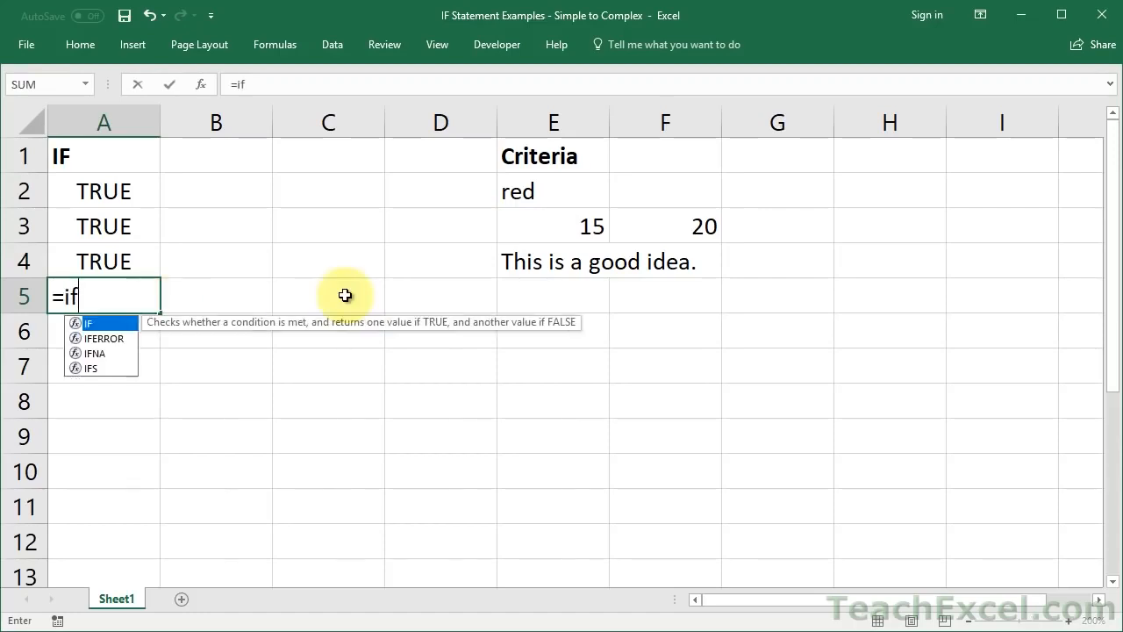
key(Tab)
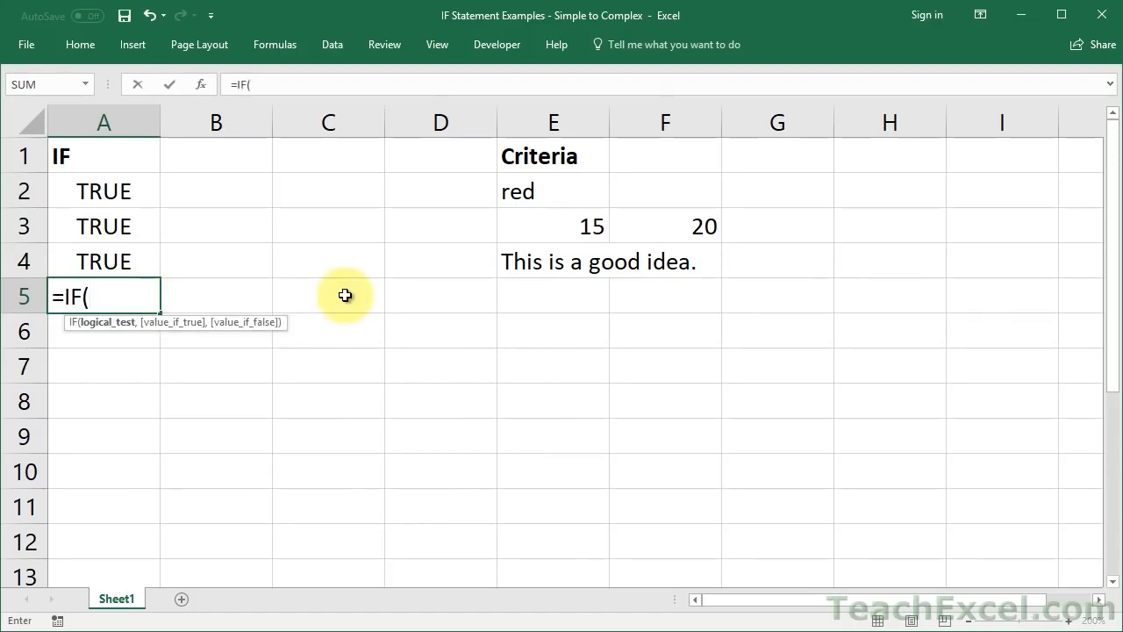
click(533, 196)
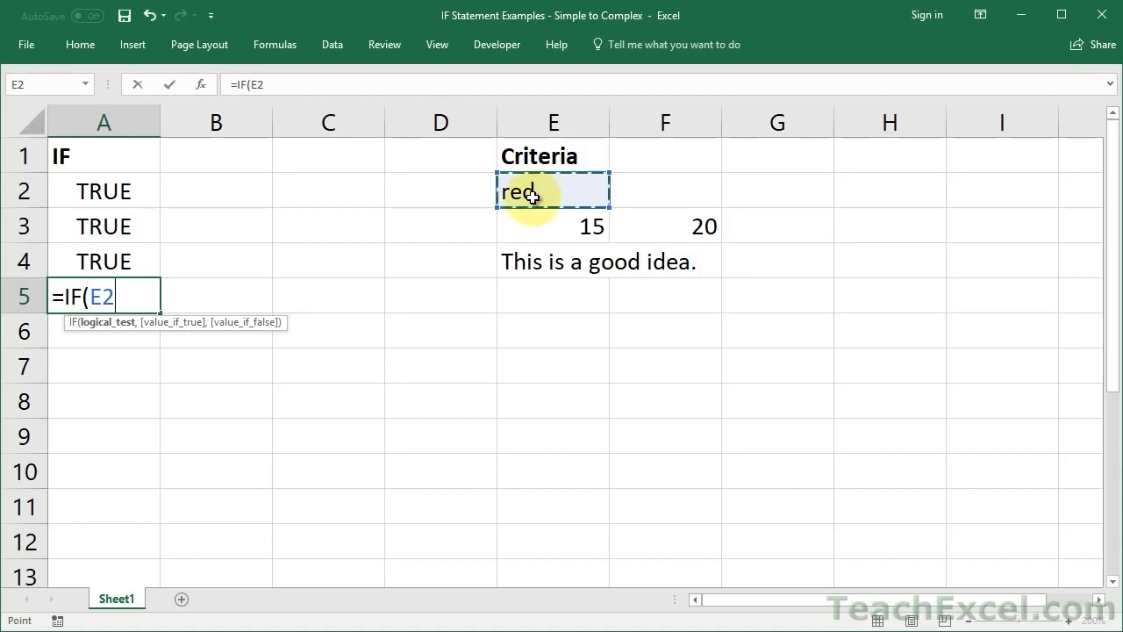
text(<>)
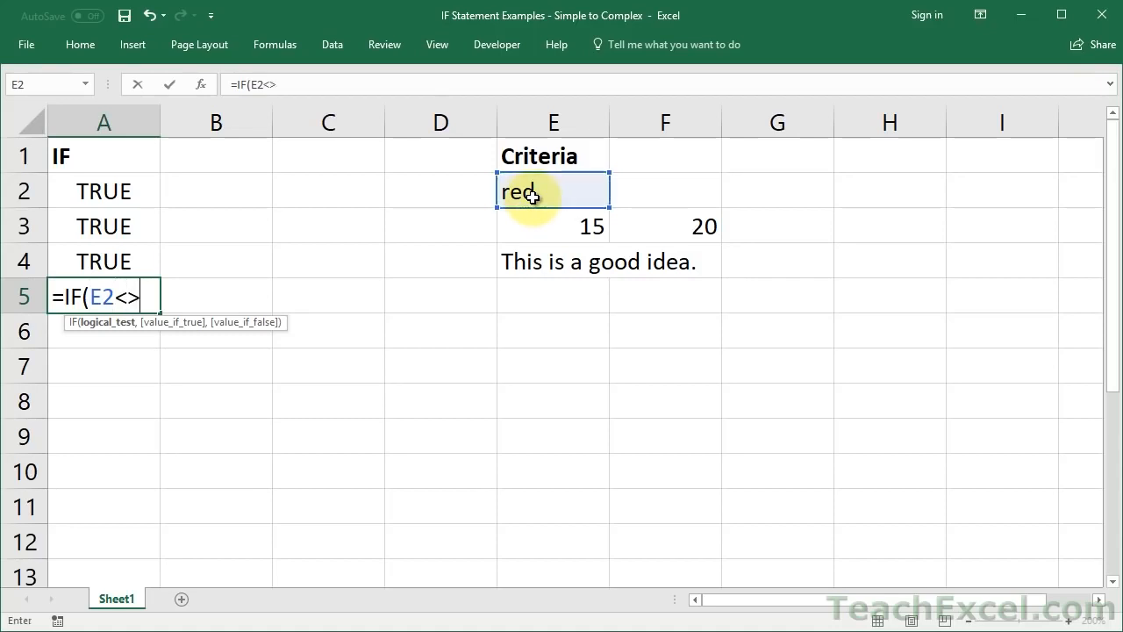
text("red")
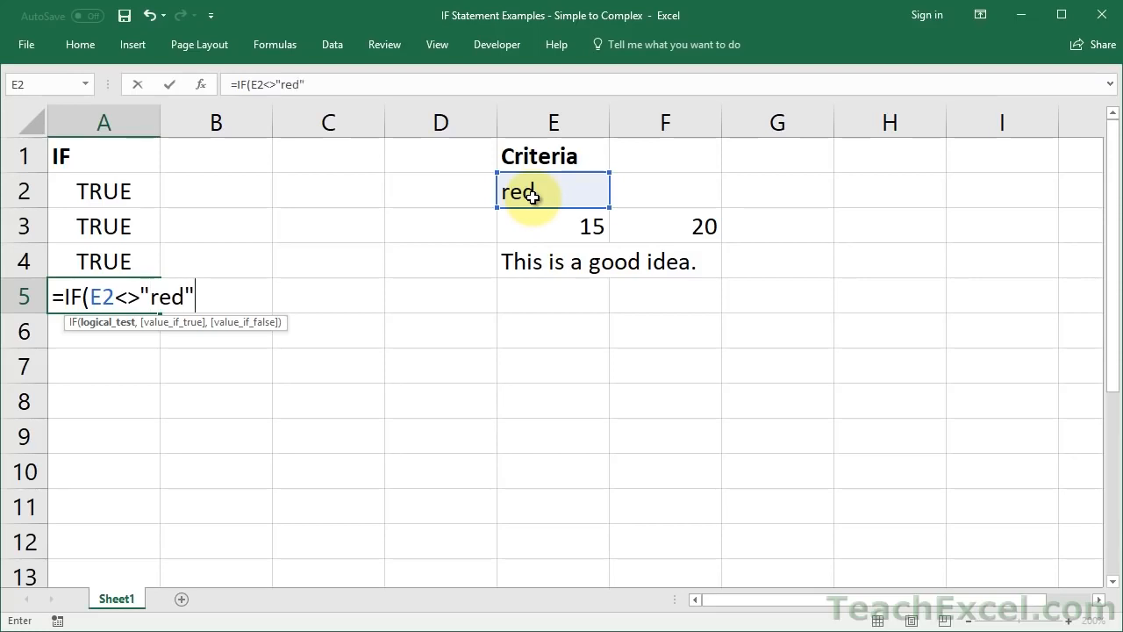
text(,true)
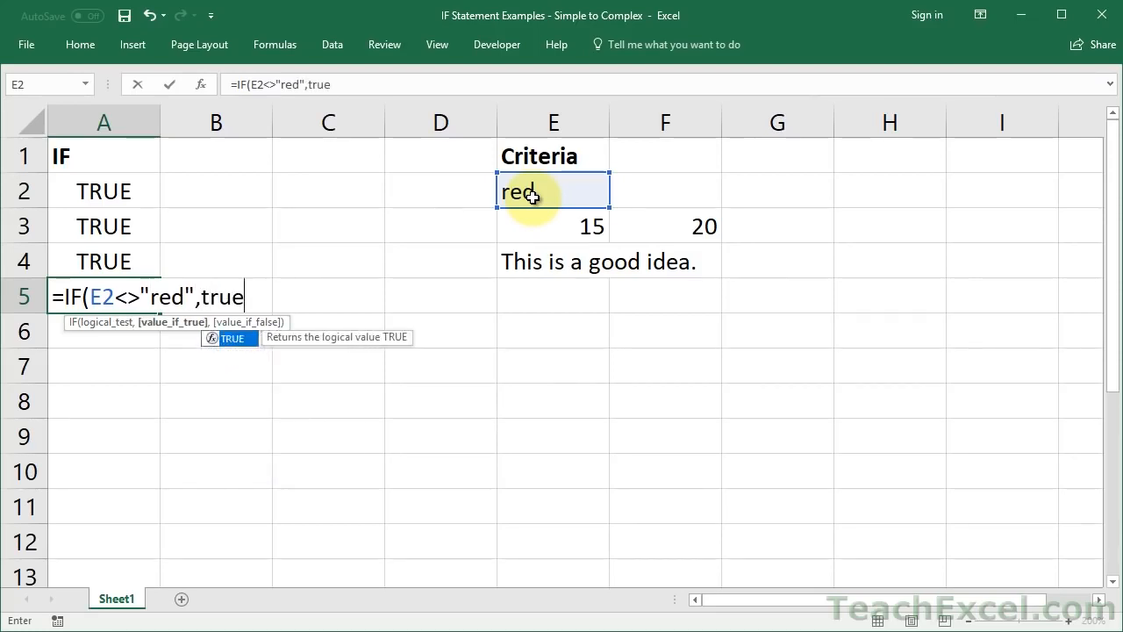
text(,false))
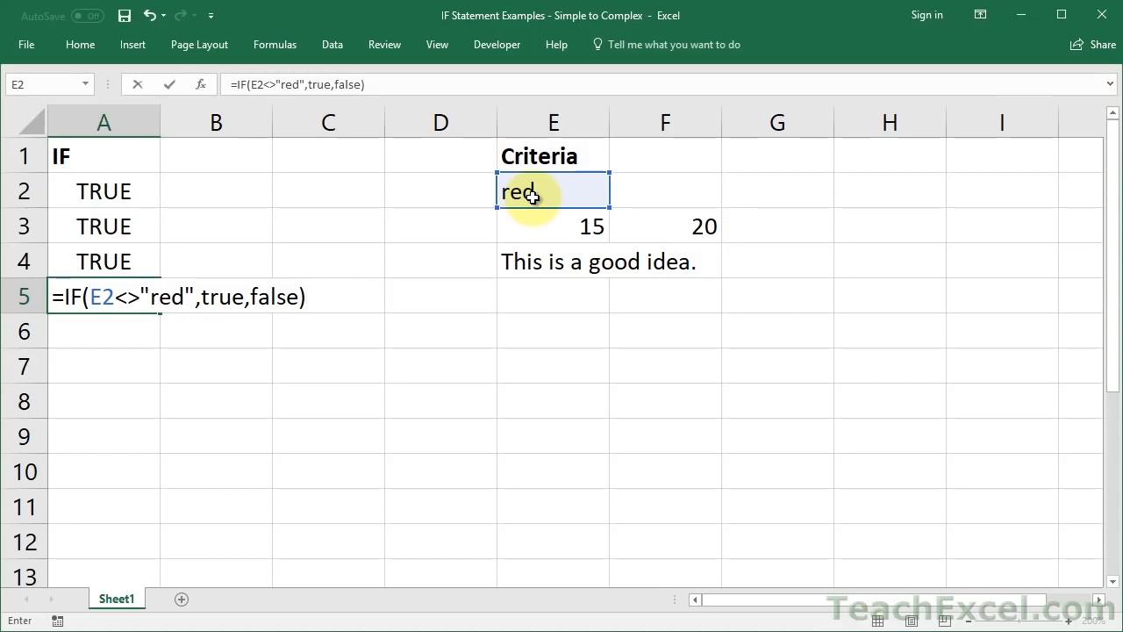
key(ctrl+Return)
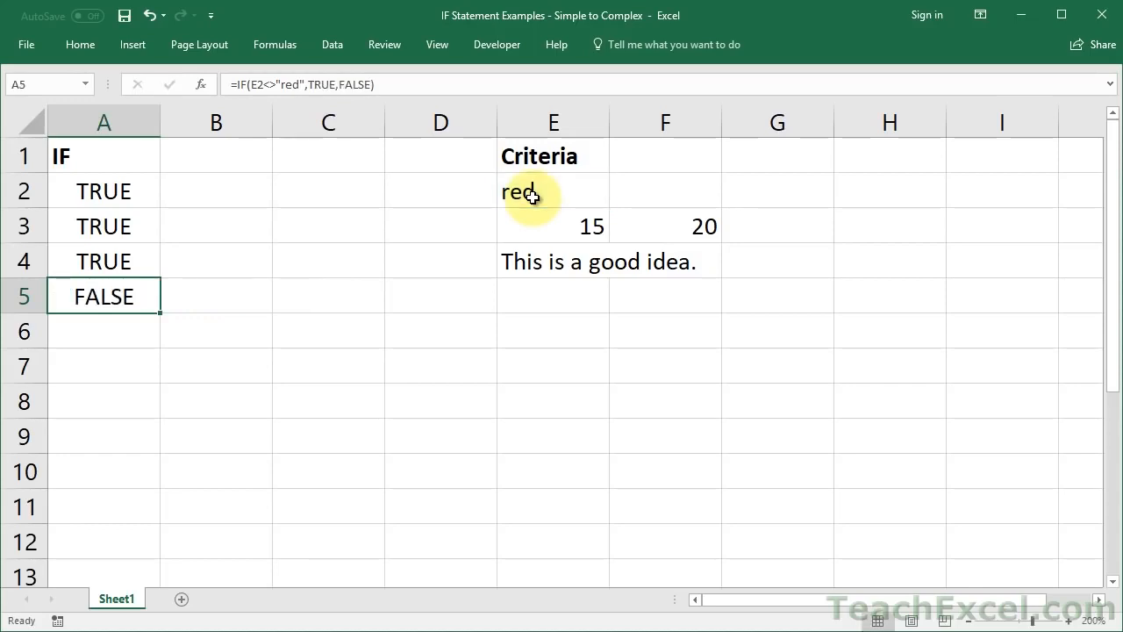
Examine the not-equal operator and the quoted text in cell A5's formula
double_click(141, 297)
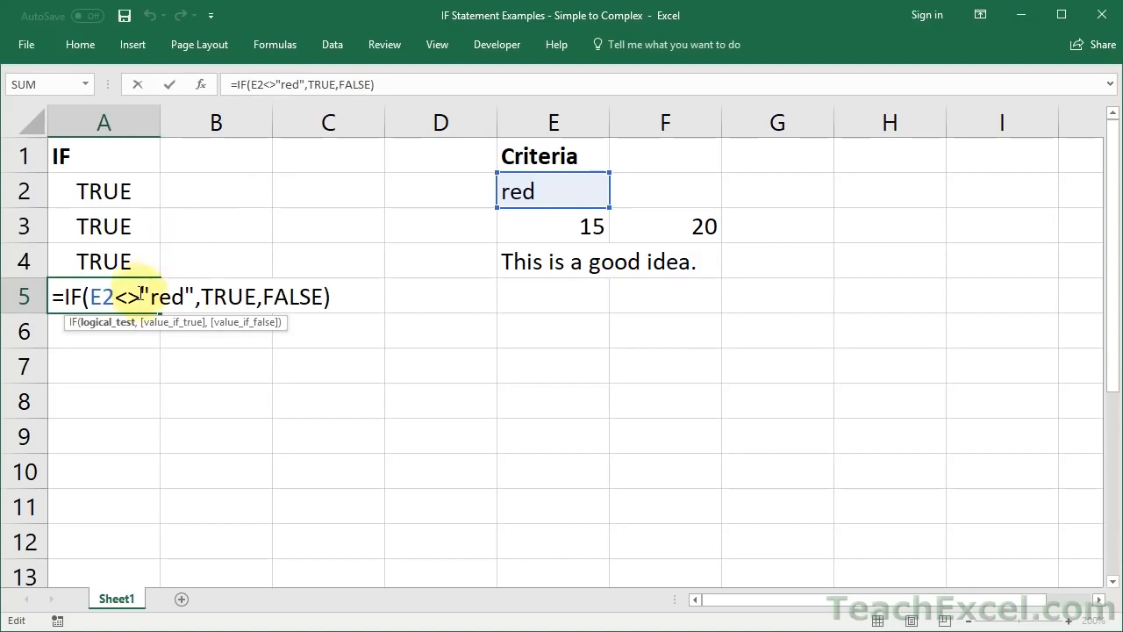
drag(194, 300, 201, 300)
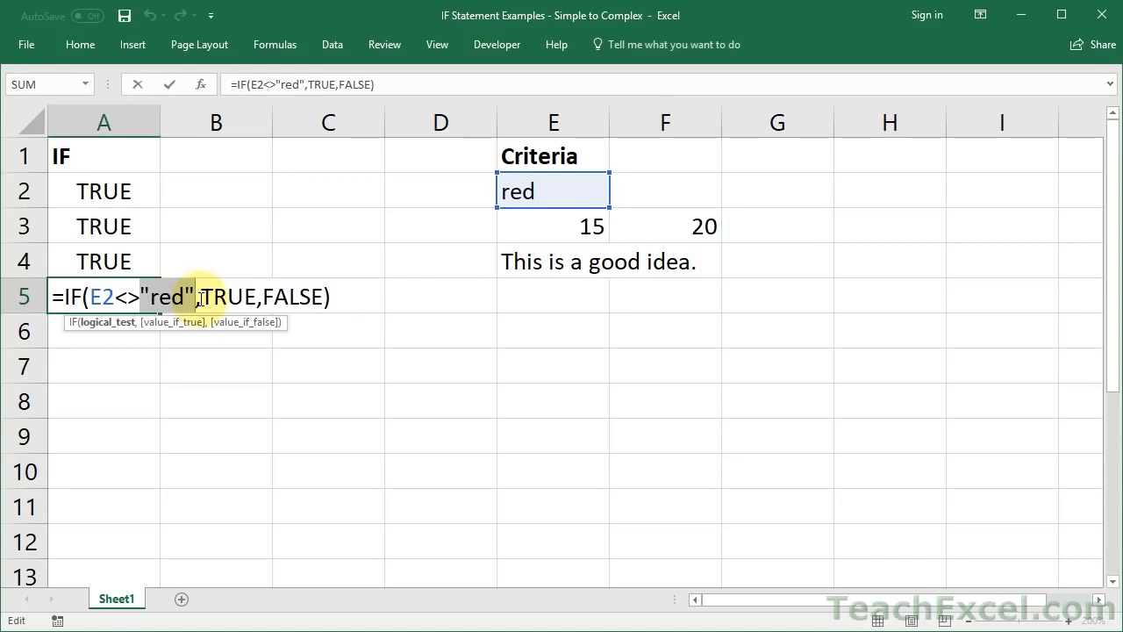
key(Return)
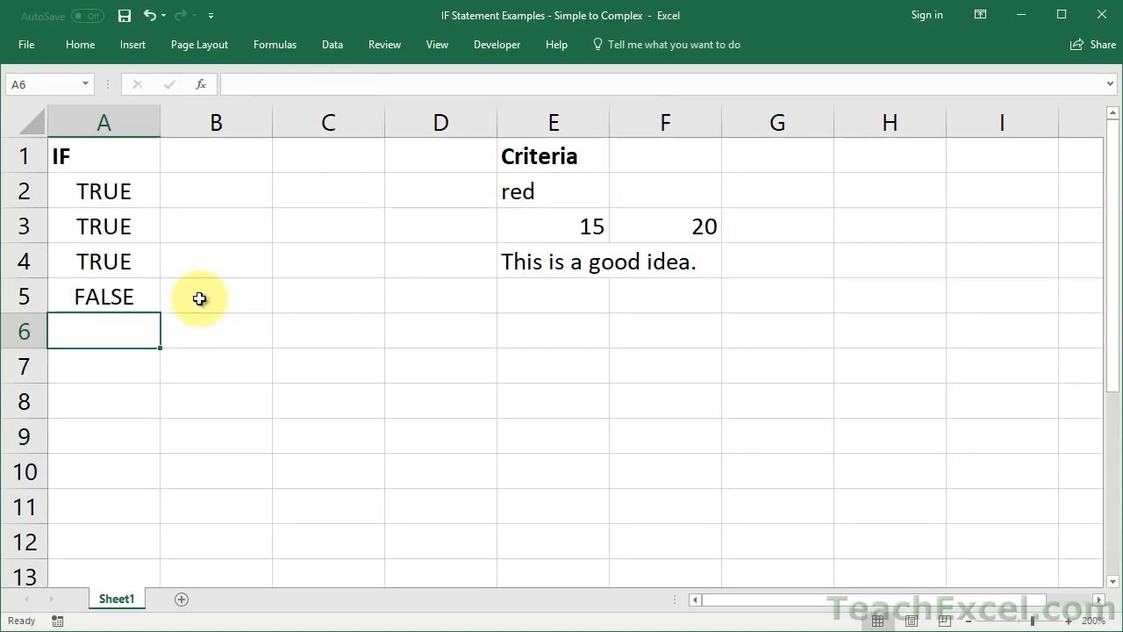
Enter a formula in cell A6 that tests the total of two cells: =IF(sum(E3:F3)>40,true,false)
text(=if)
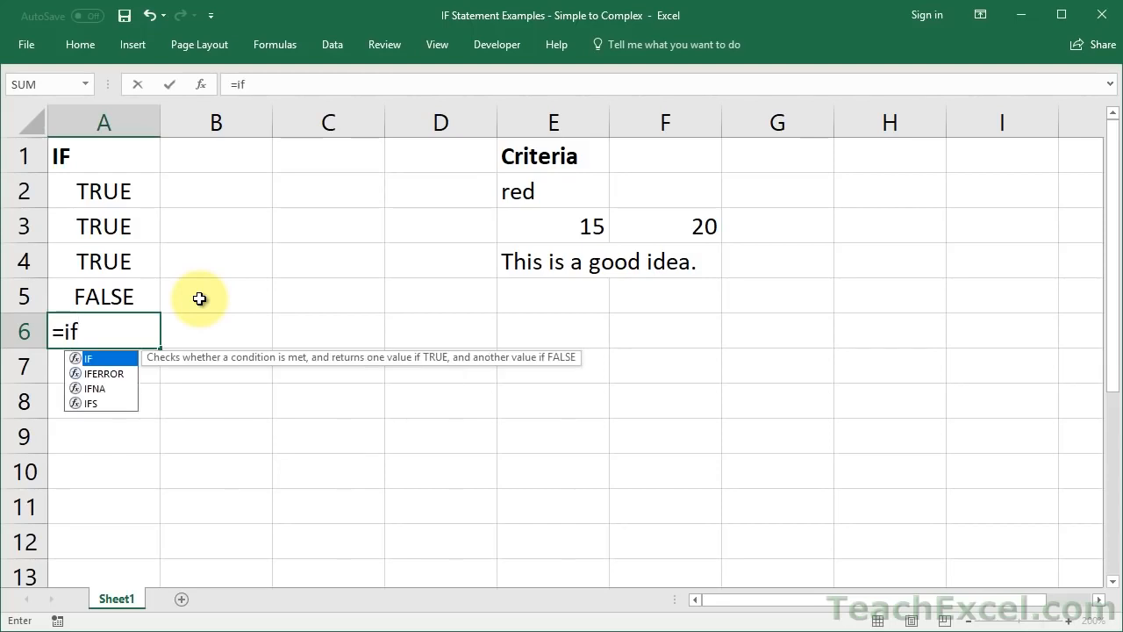
key(Tab)
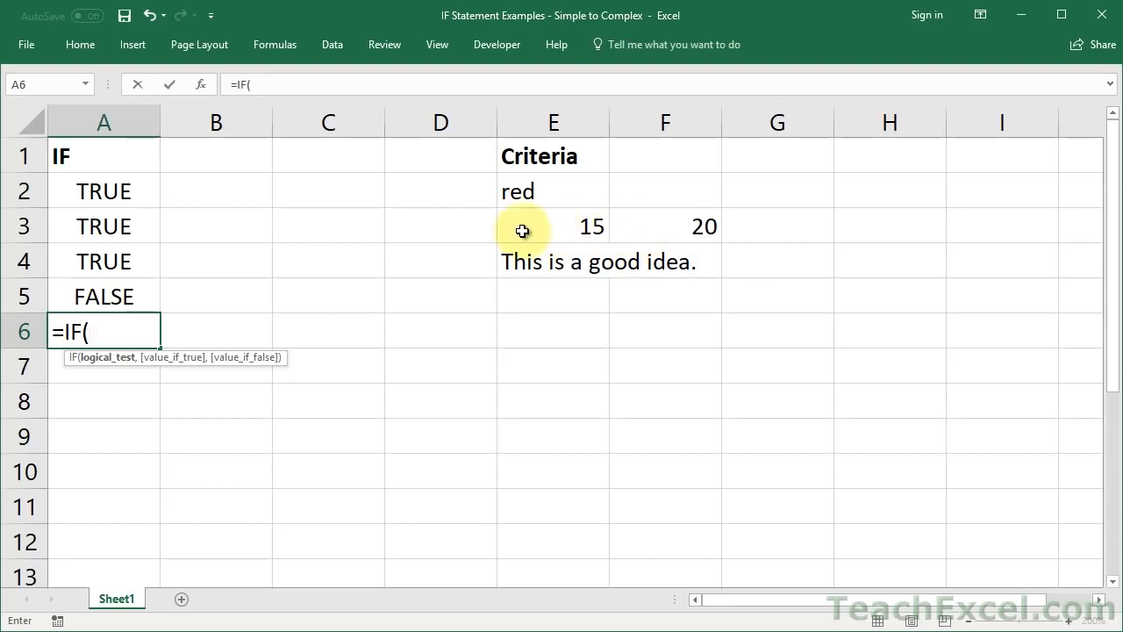
text(sum)
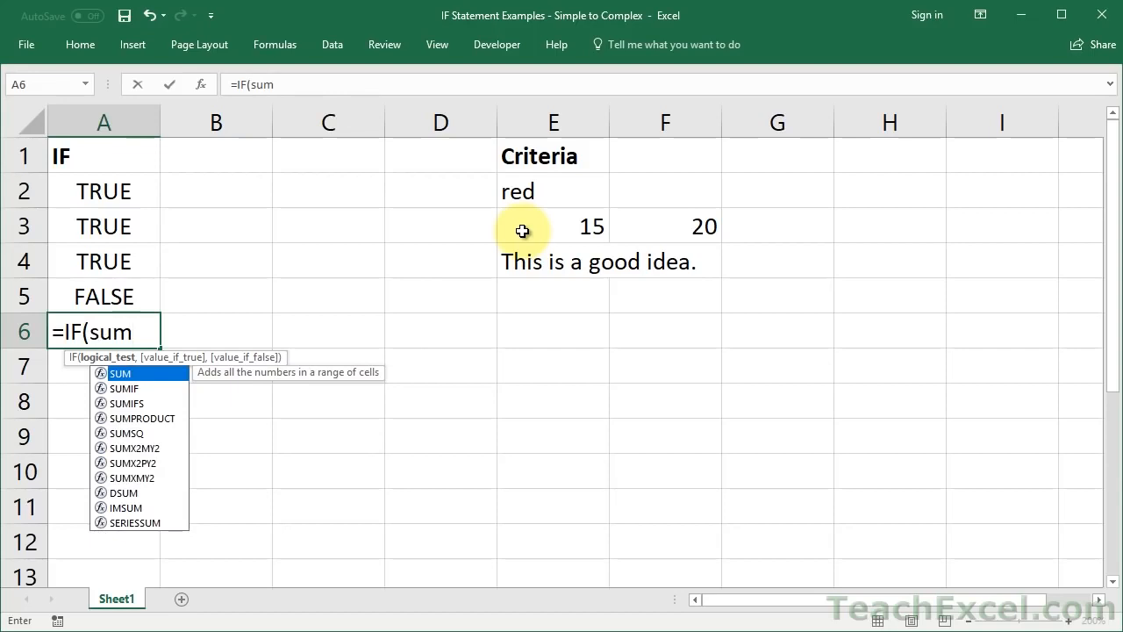
text(()
drag(522, 231, 626, 229)
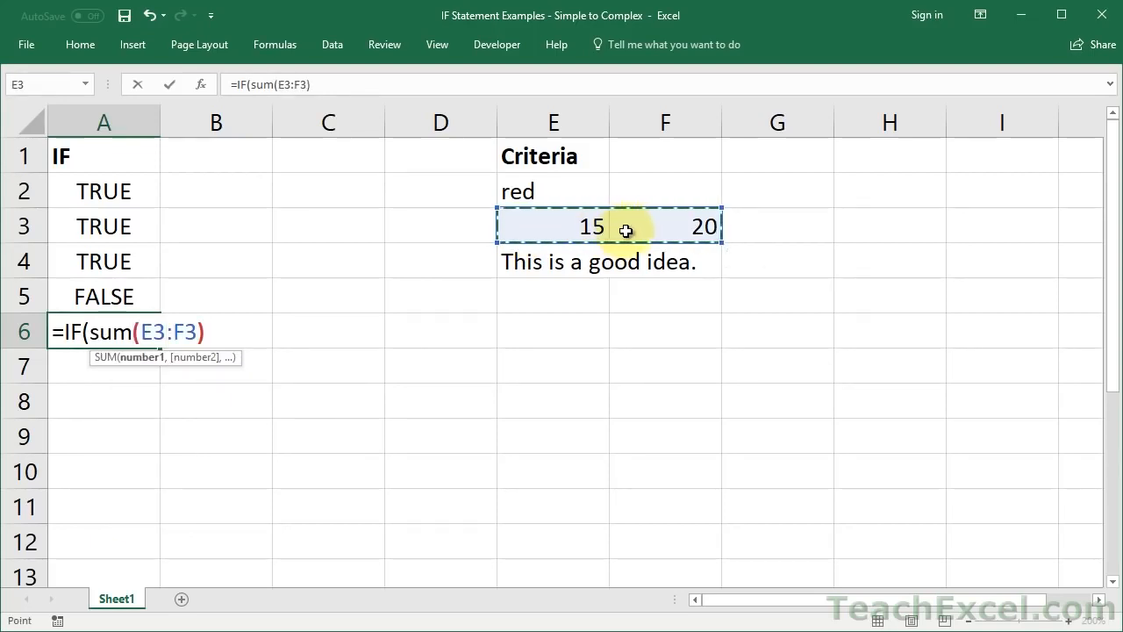
text())
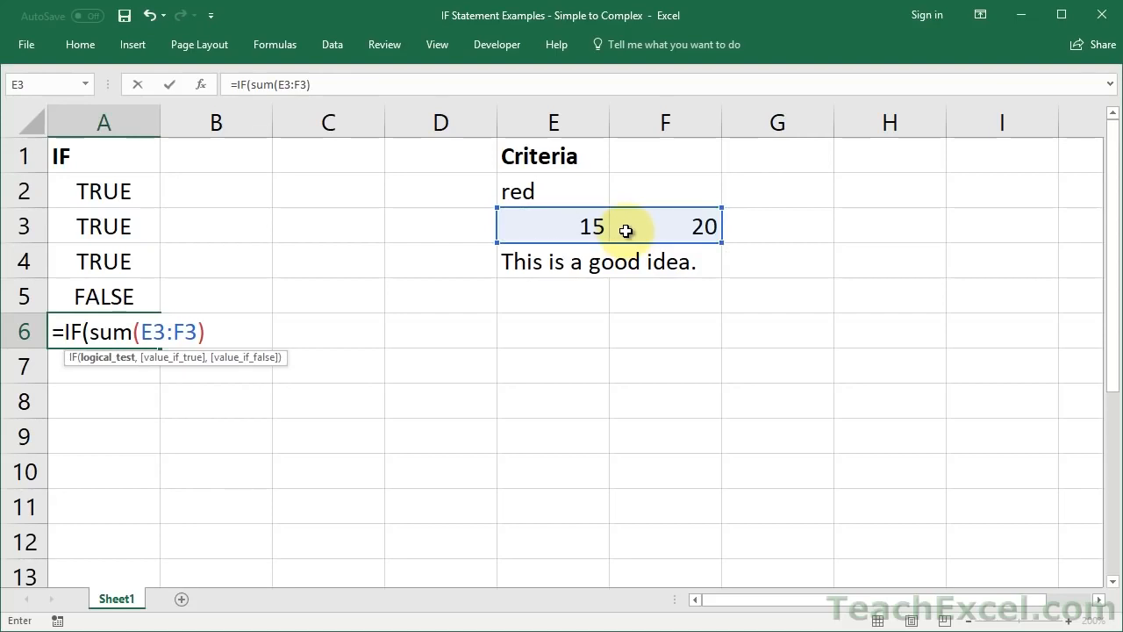
text(>40)
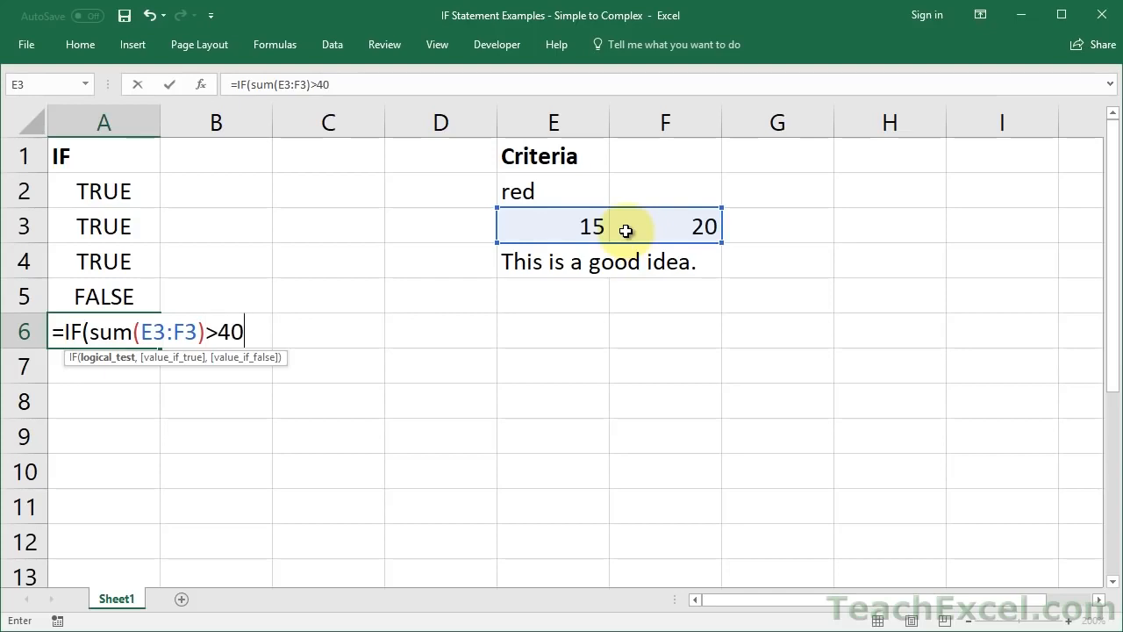
text(,tr)
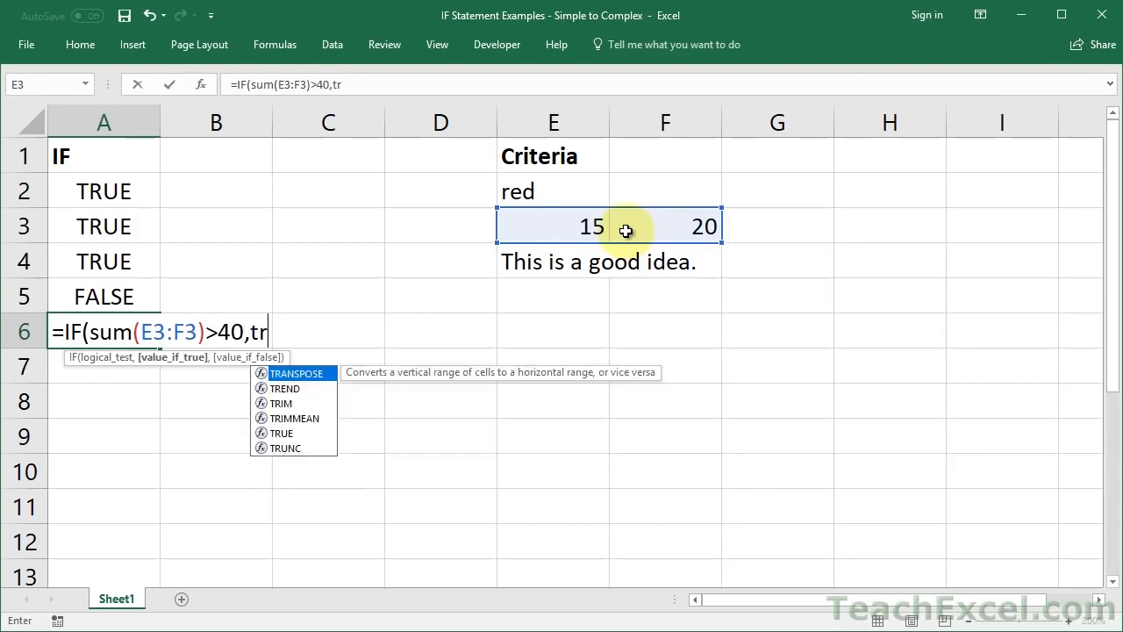
text(ue,false))
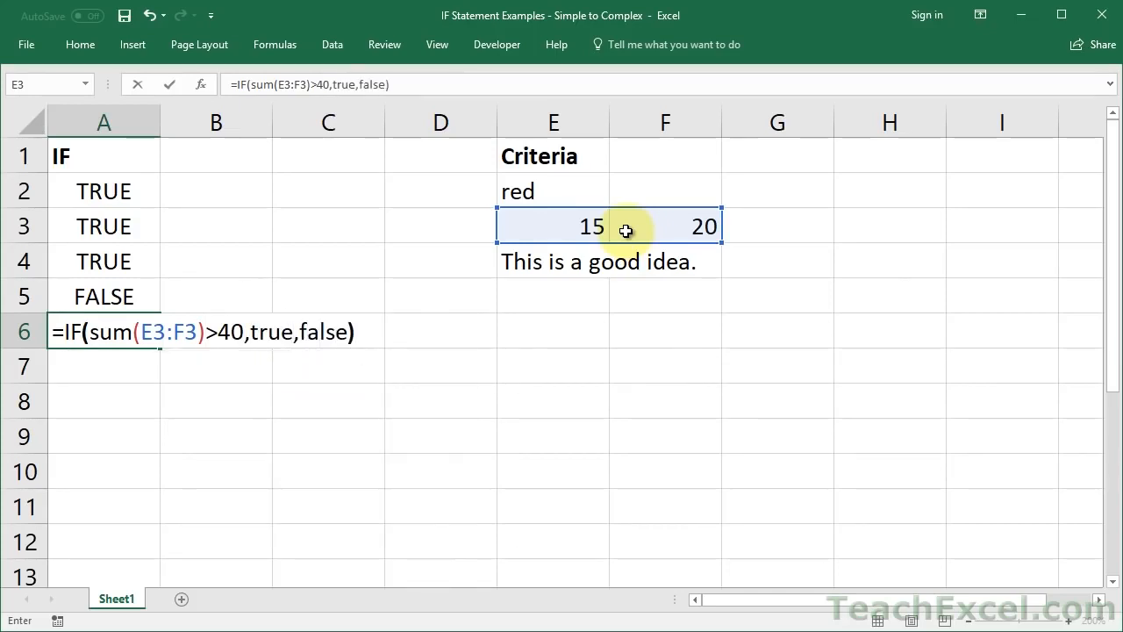
key(ctrl+Return)
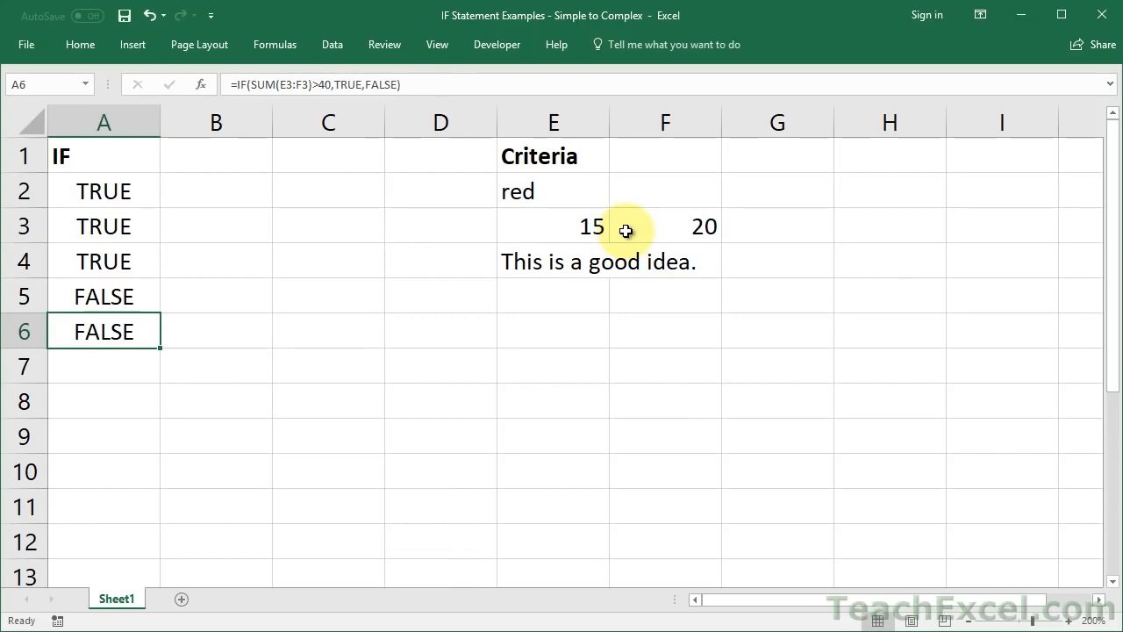
Examine the parts of cell A6's logical test: the nested SUM function, the operator and the whole comparison
double_click(97, 334)
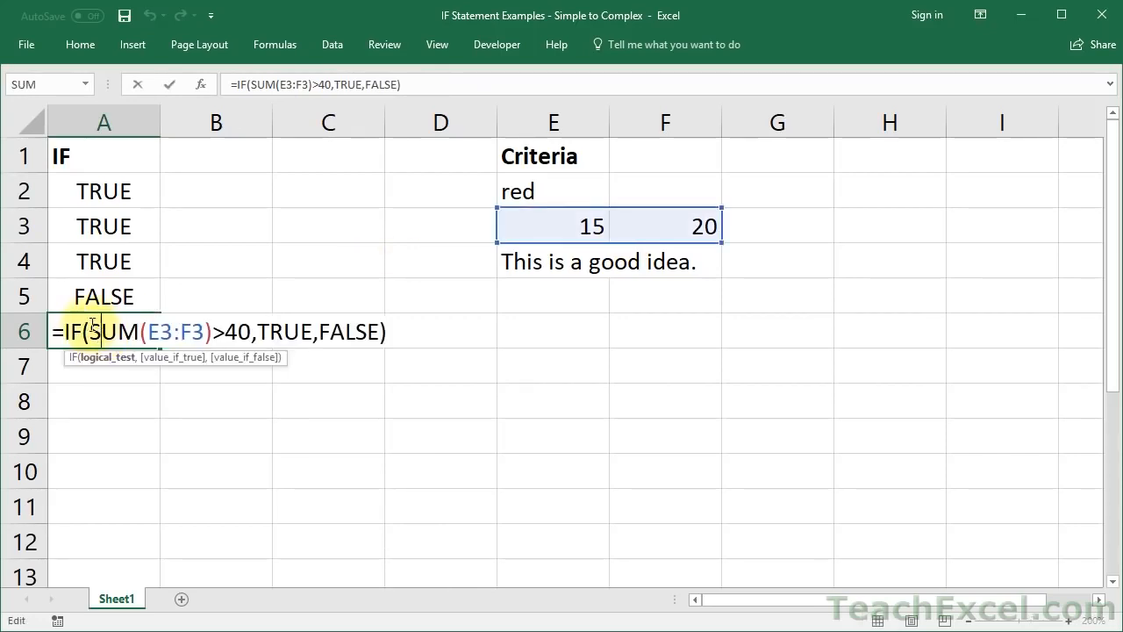
drag(92, 332, 218, 331)
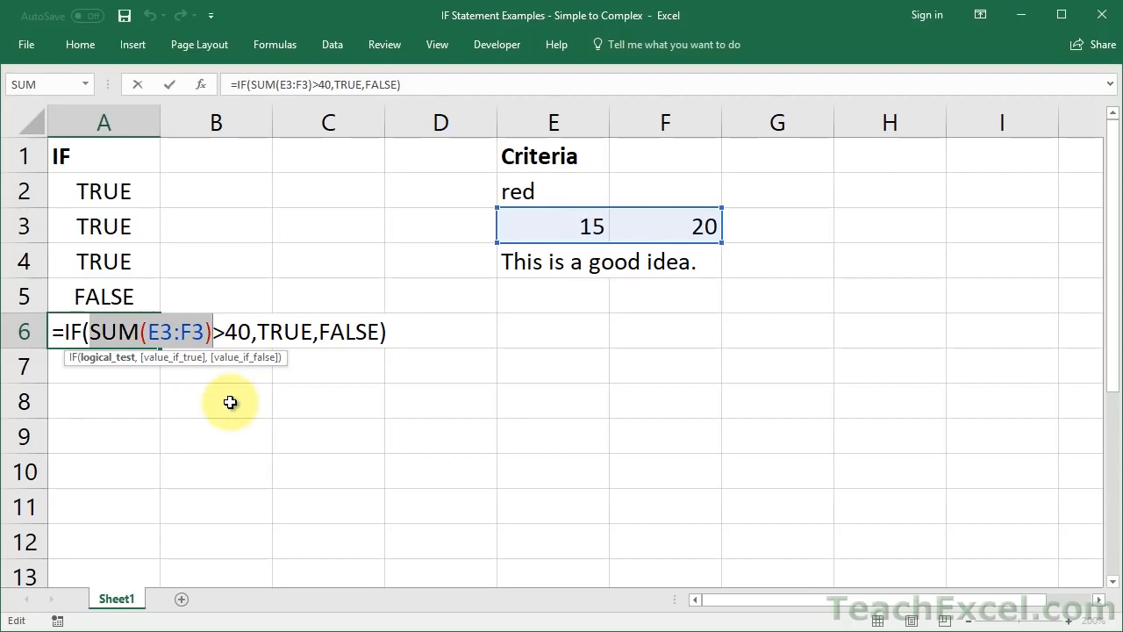
double_click(221, 331)
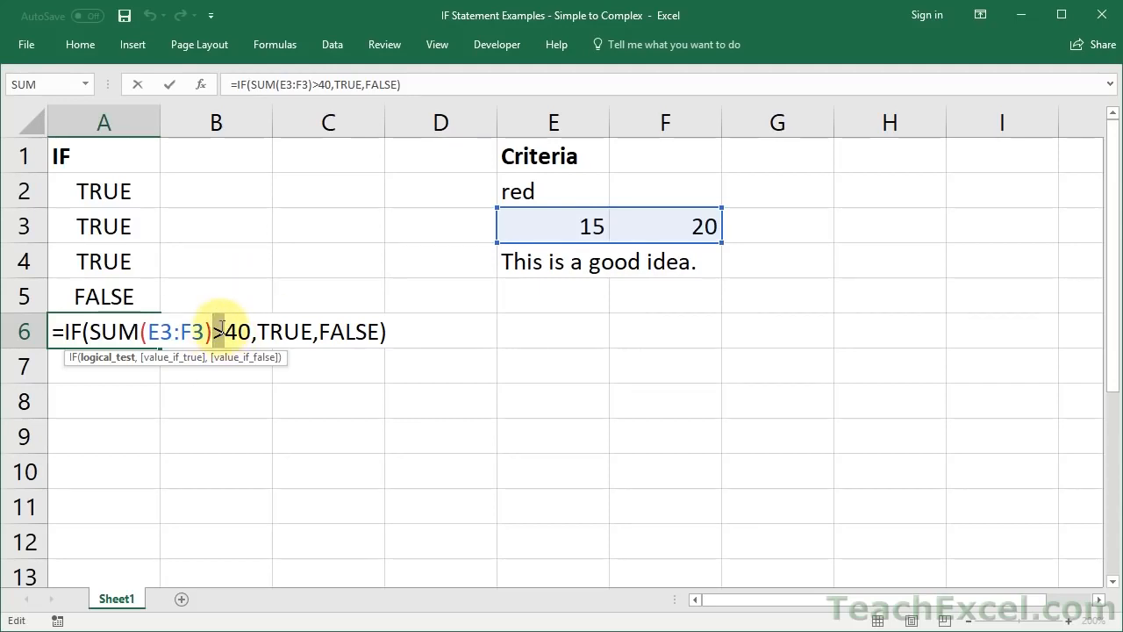
click(91, 330)
drag(91, 331, 251, 331)
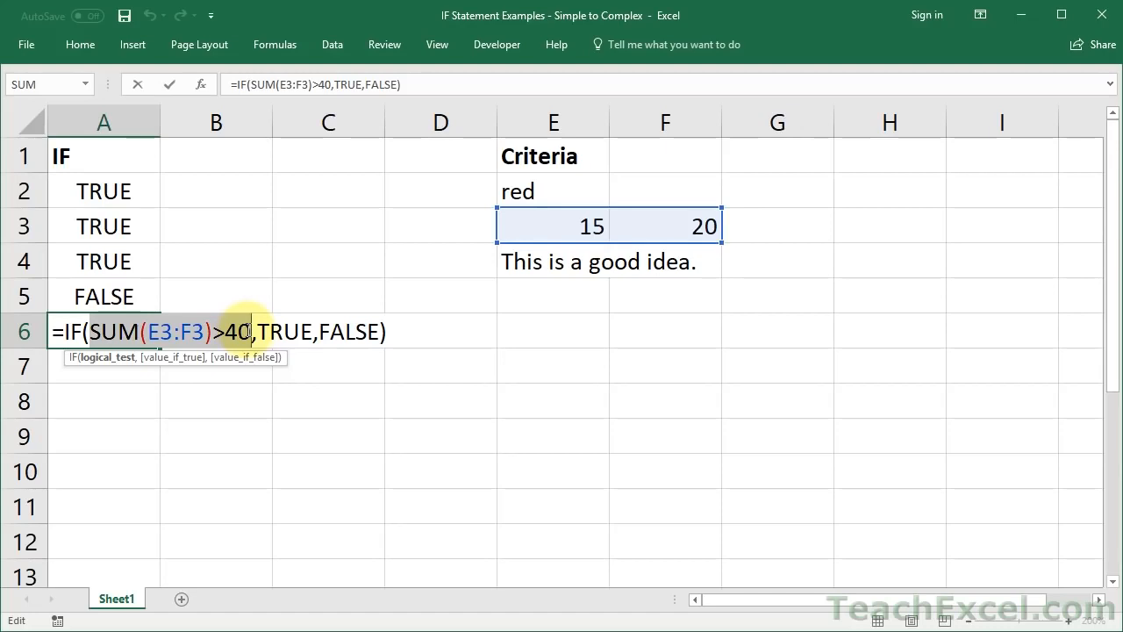
key(Return)
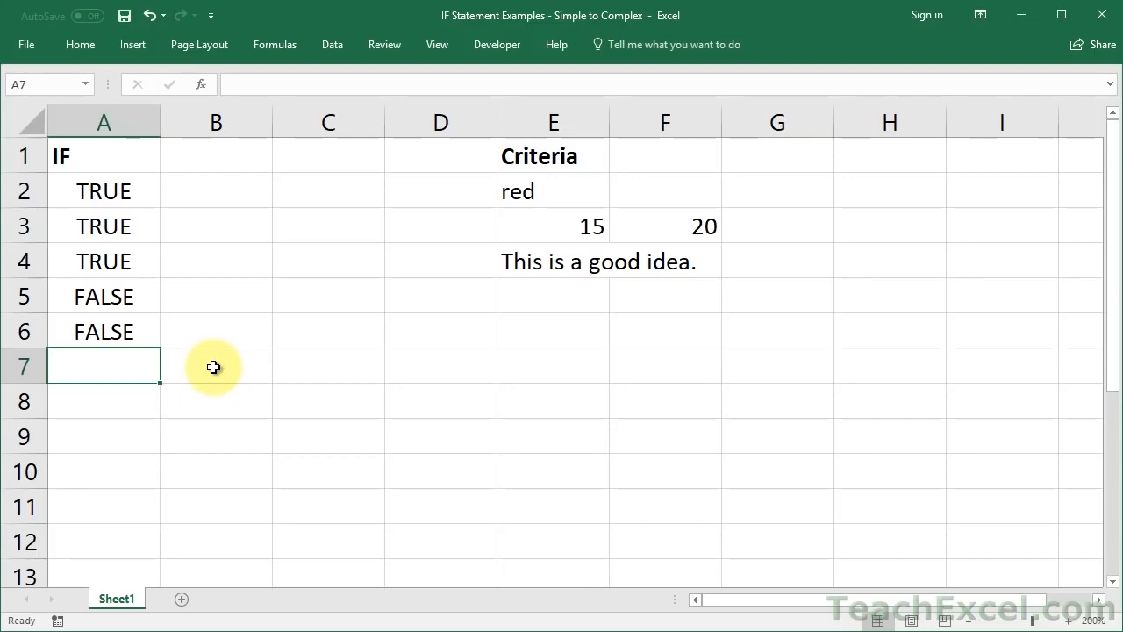
Capitalize the text criterion in cell E2 so it reads Red
double_click(510, 186)
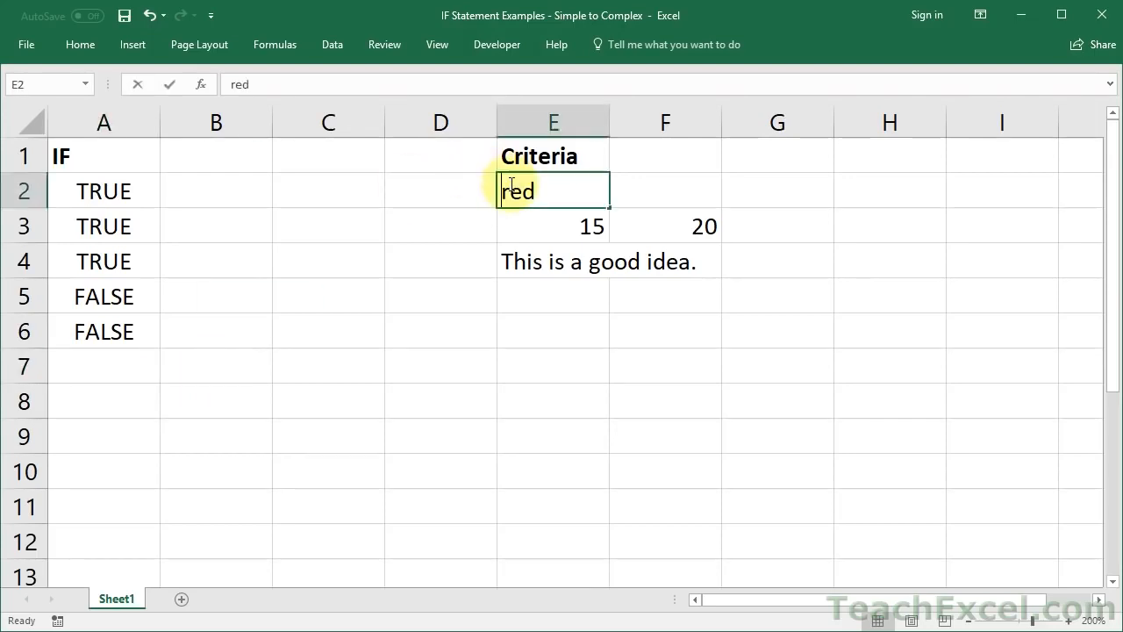
key(BackSpace)
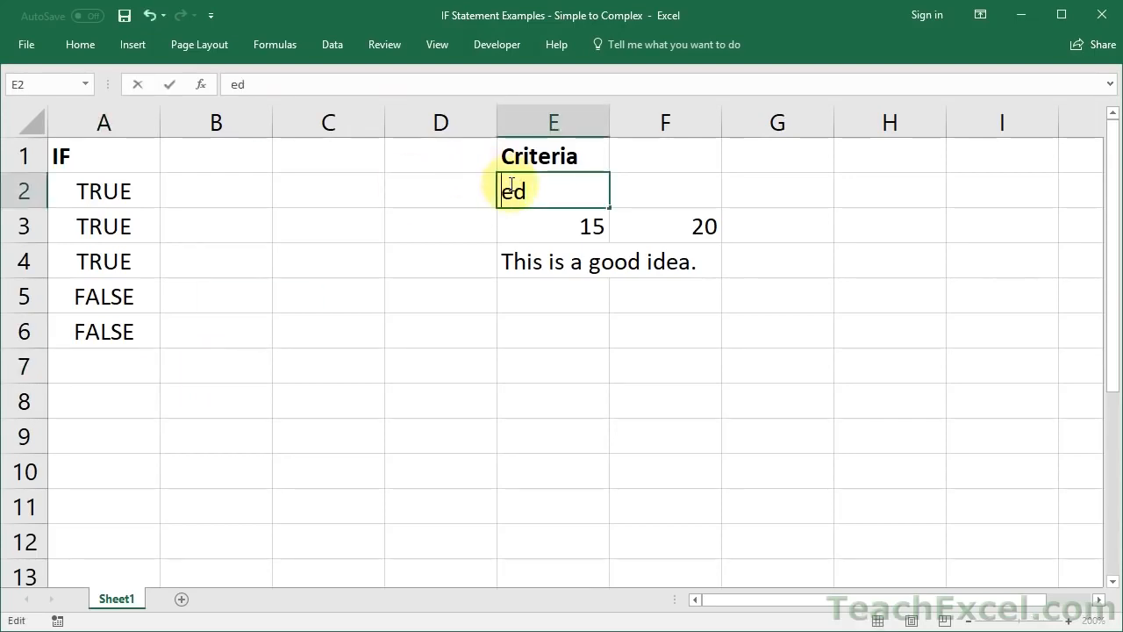
text(R)
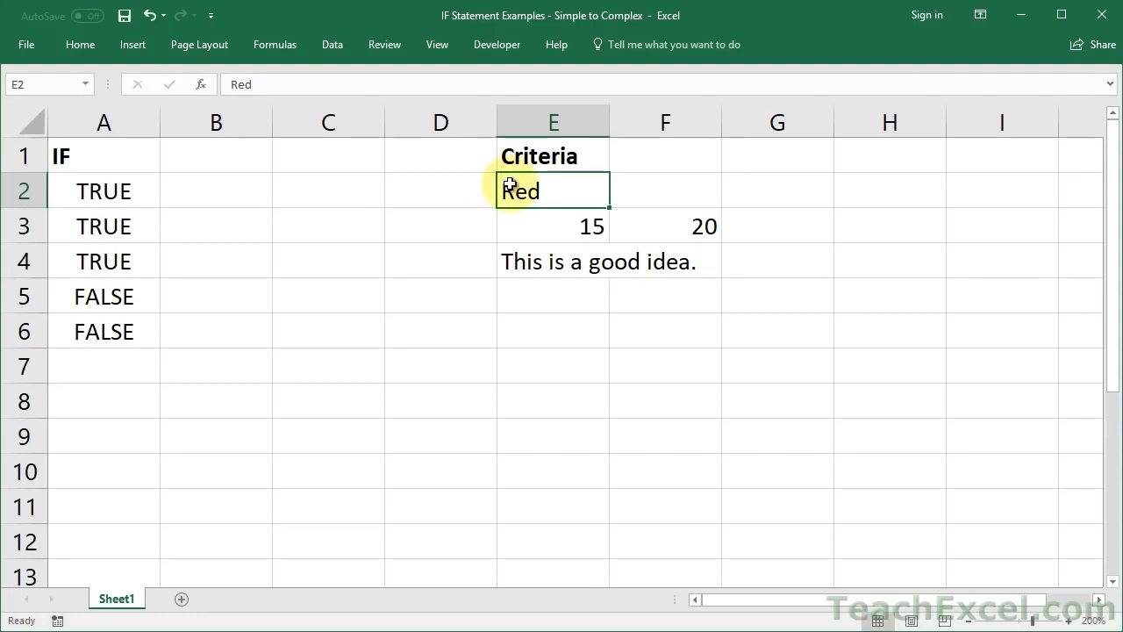
Inspect the quoted "red" text in cell A2's formula and undo the capitalization of the criterion in E2
click(99, 190)
double_click(100, 190)
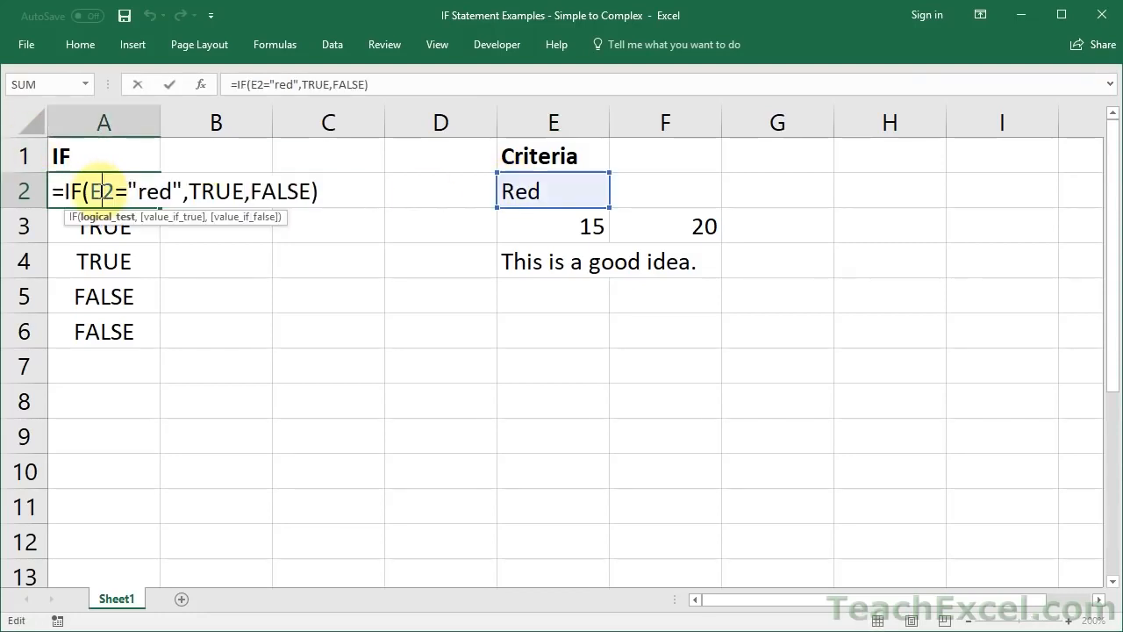
drag(138, 189, 172, 189)
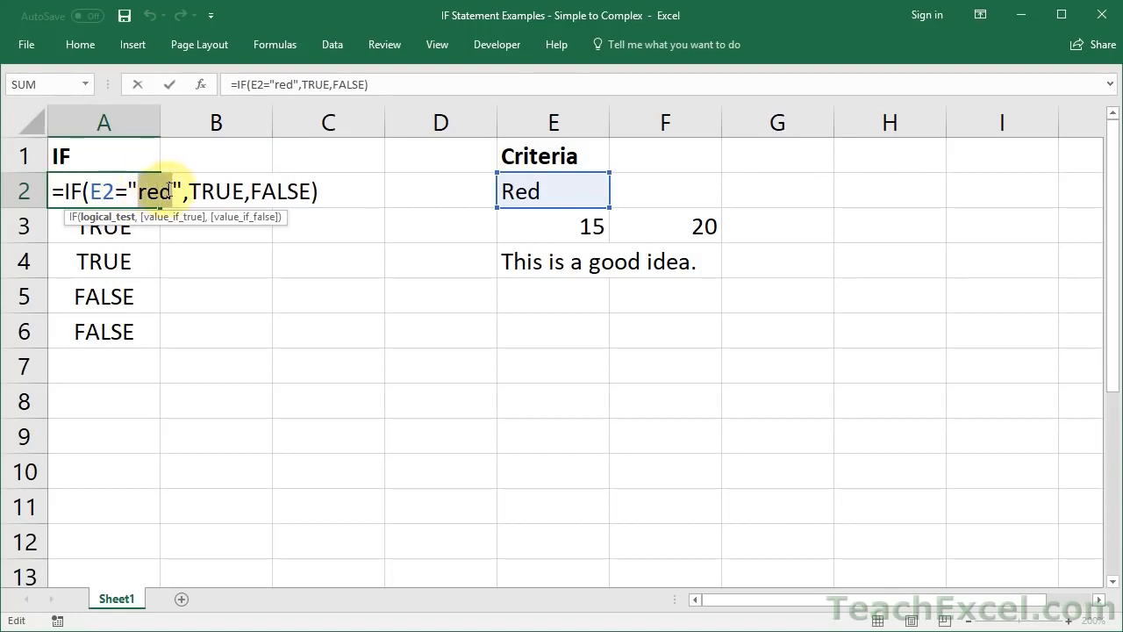
key(Escape)
key(ctrl+z)
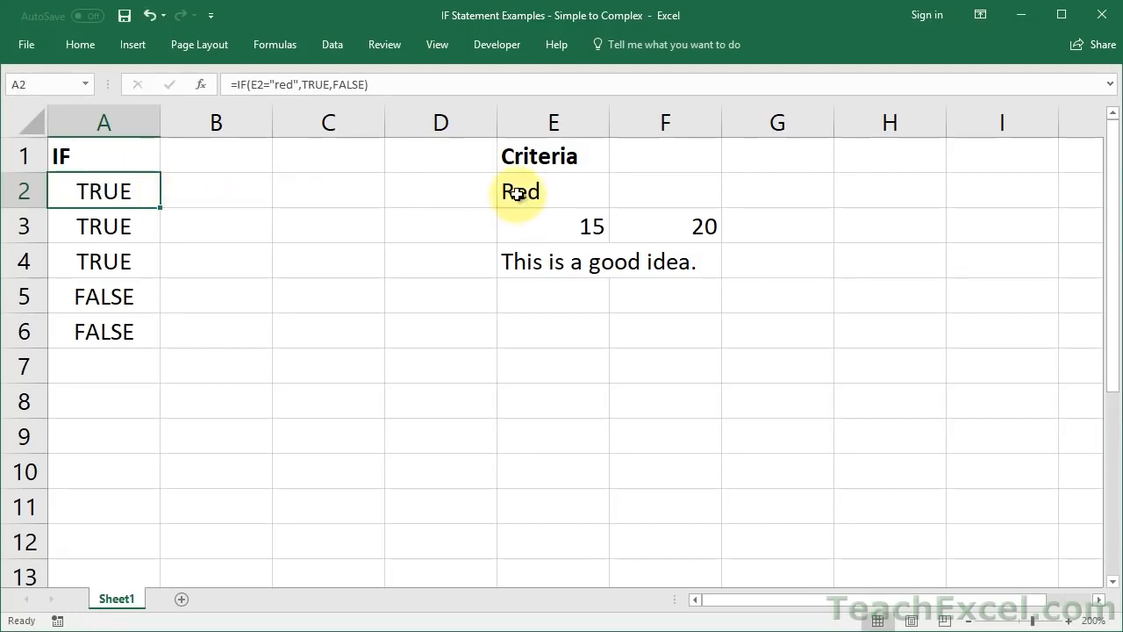
Enter a formula in cell A7 that does a case-sensitive text comparison: =IF(exact("Red",E2),true,false)
click(76, 363)
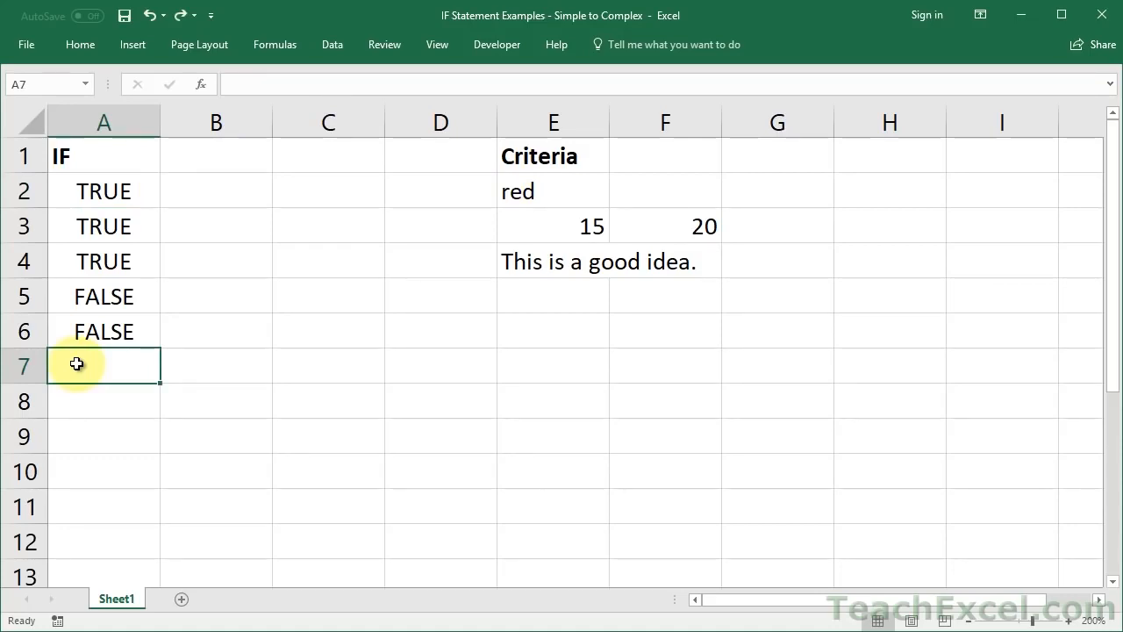
text(=if)
key(Tab)
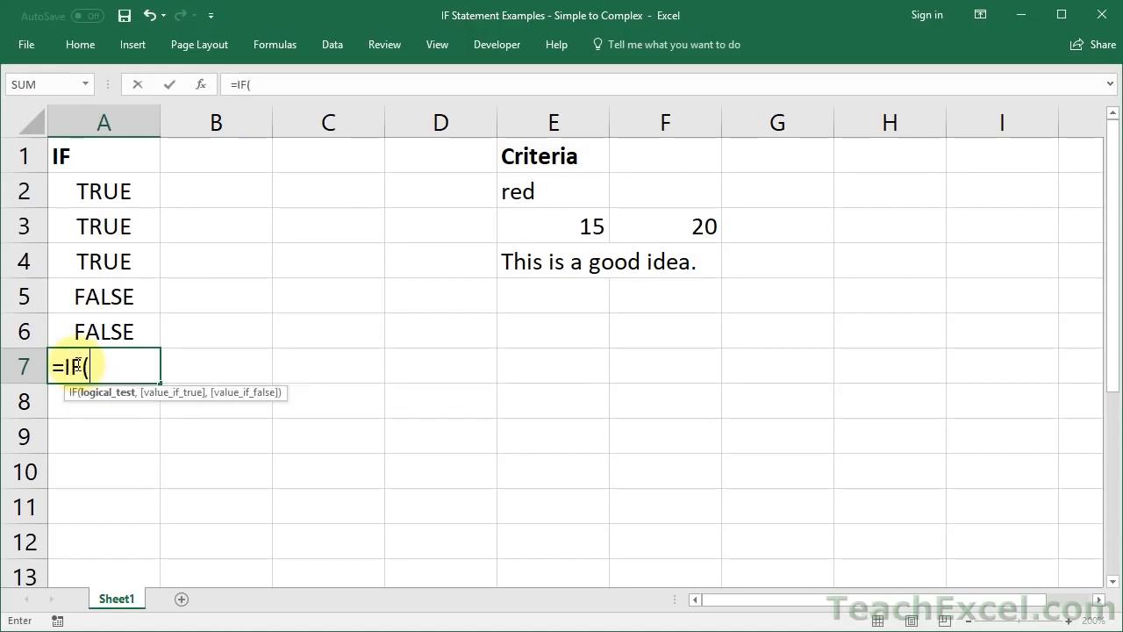
text(exact)
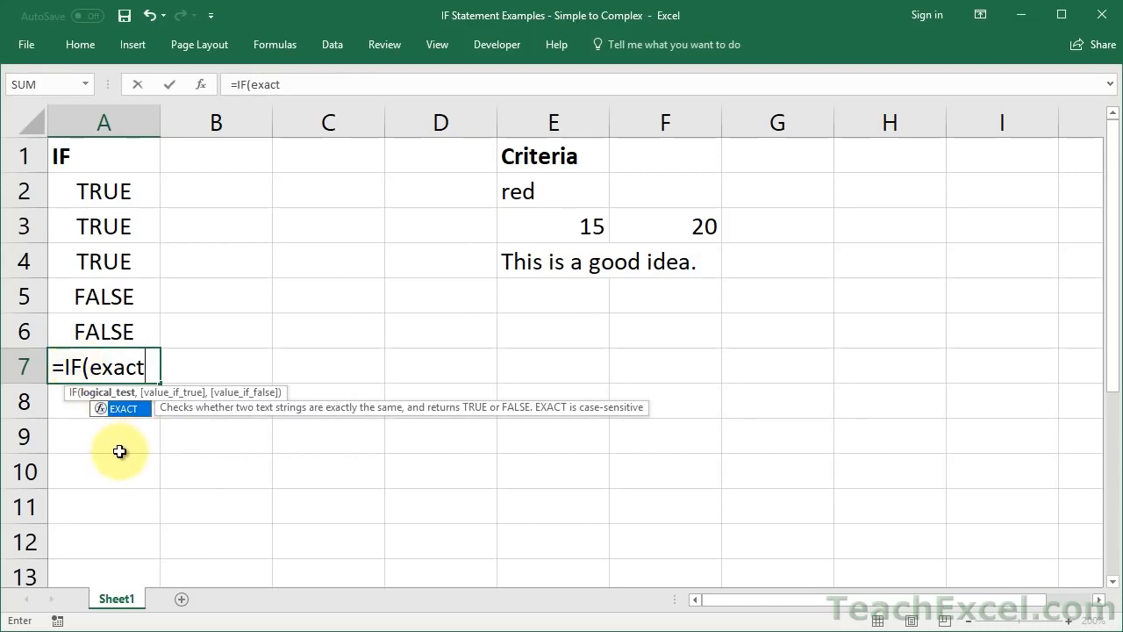
text(()
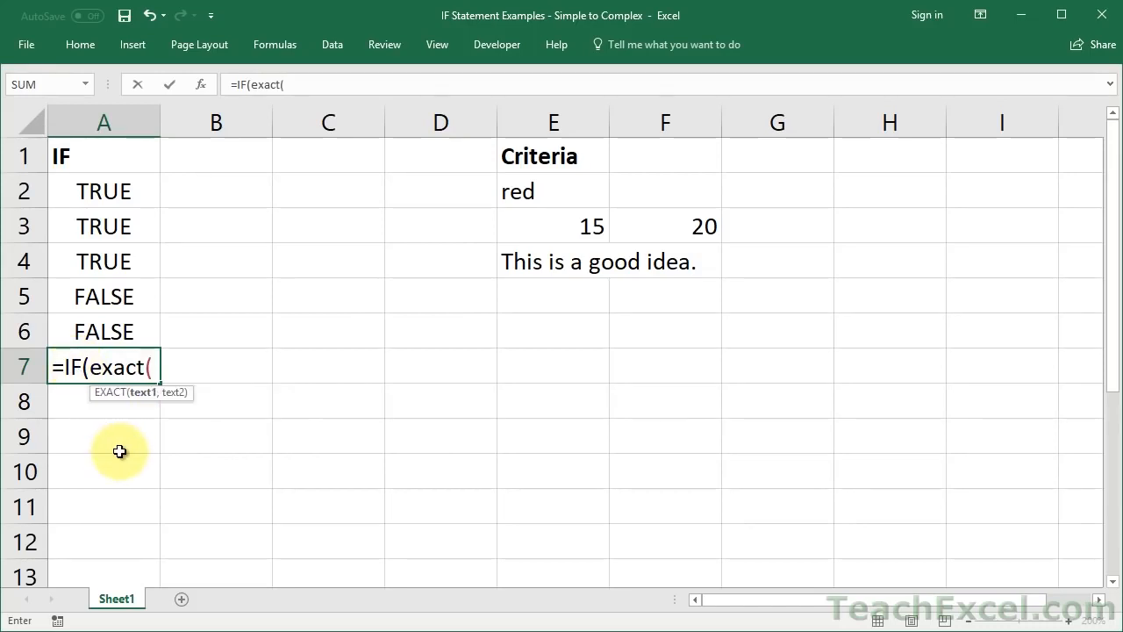
text("Red",)
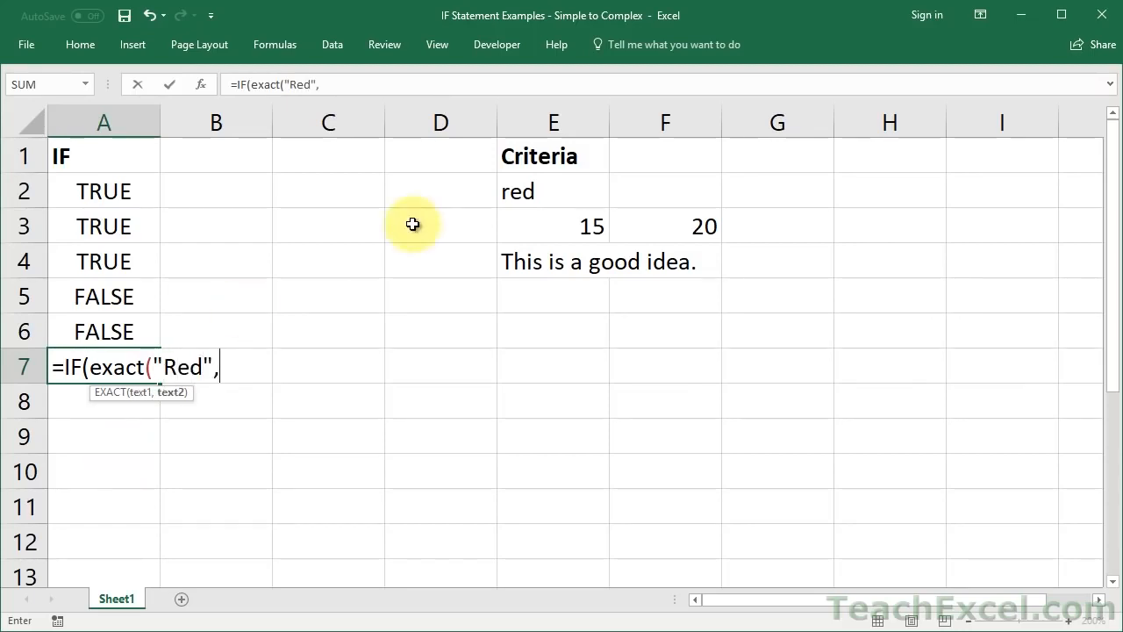
click(553, 193)
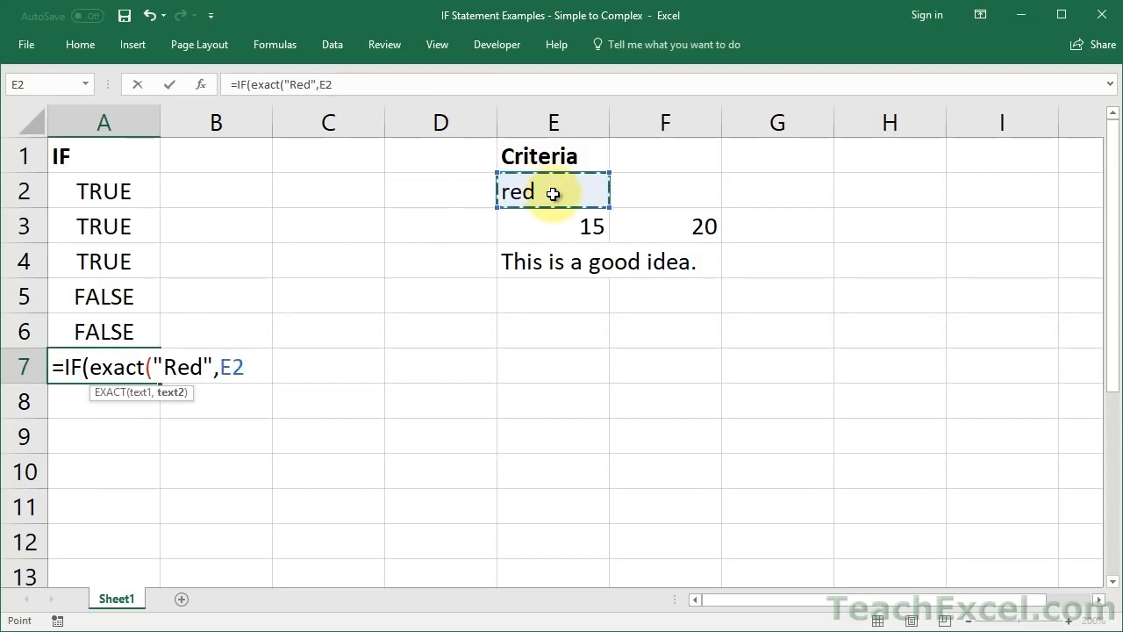
text())
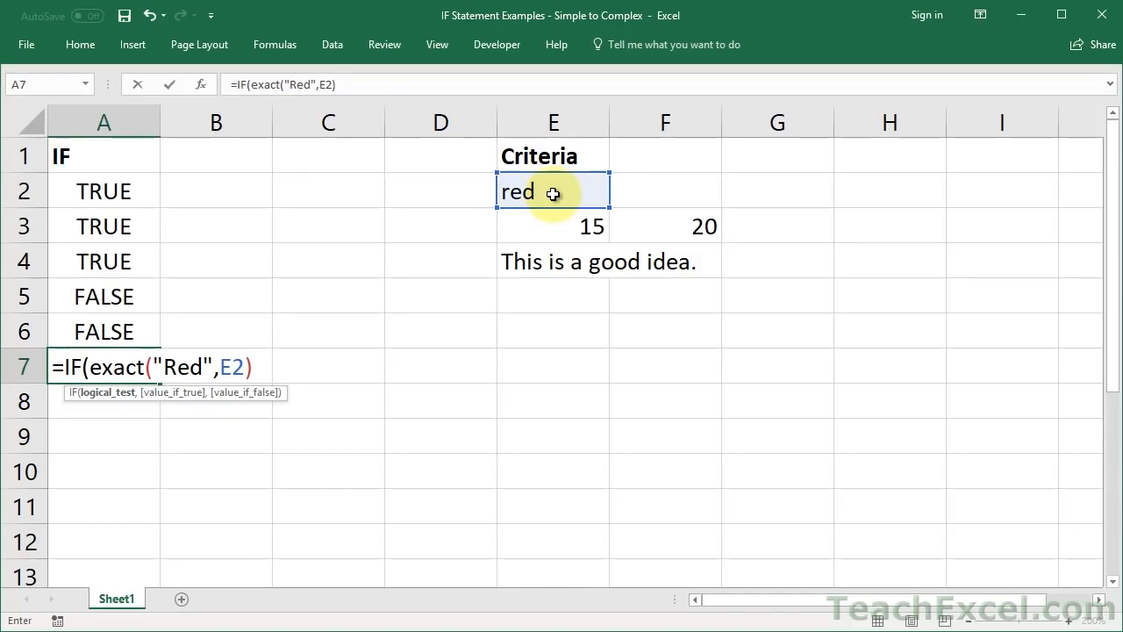
text(,)
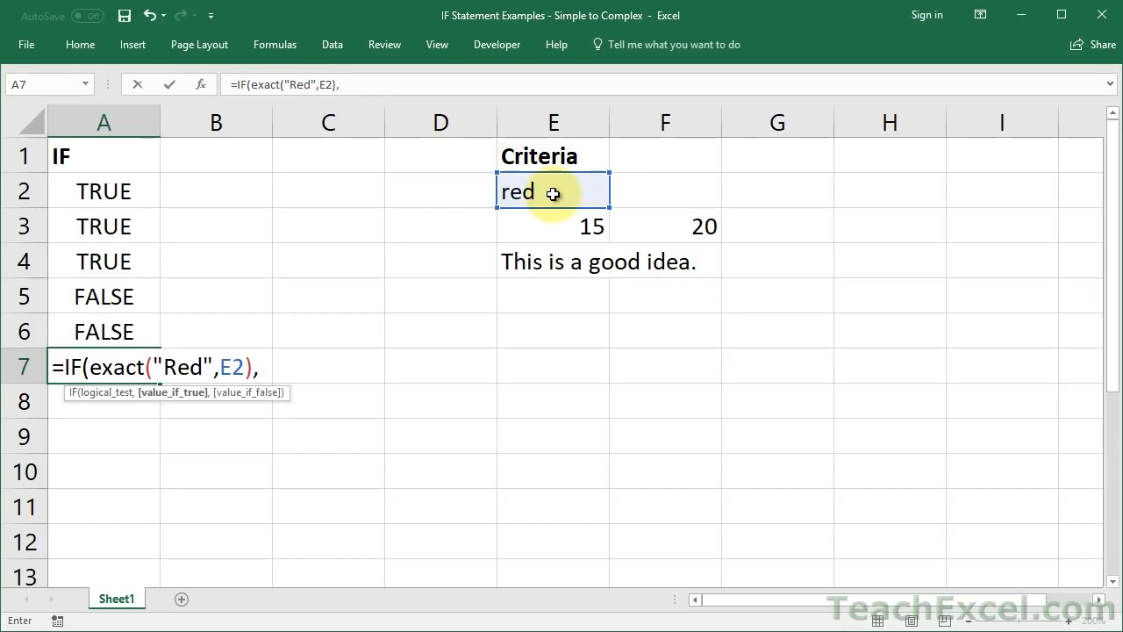
text(true)
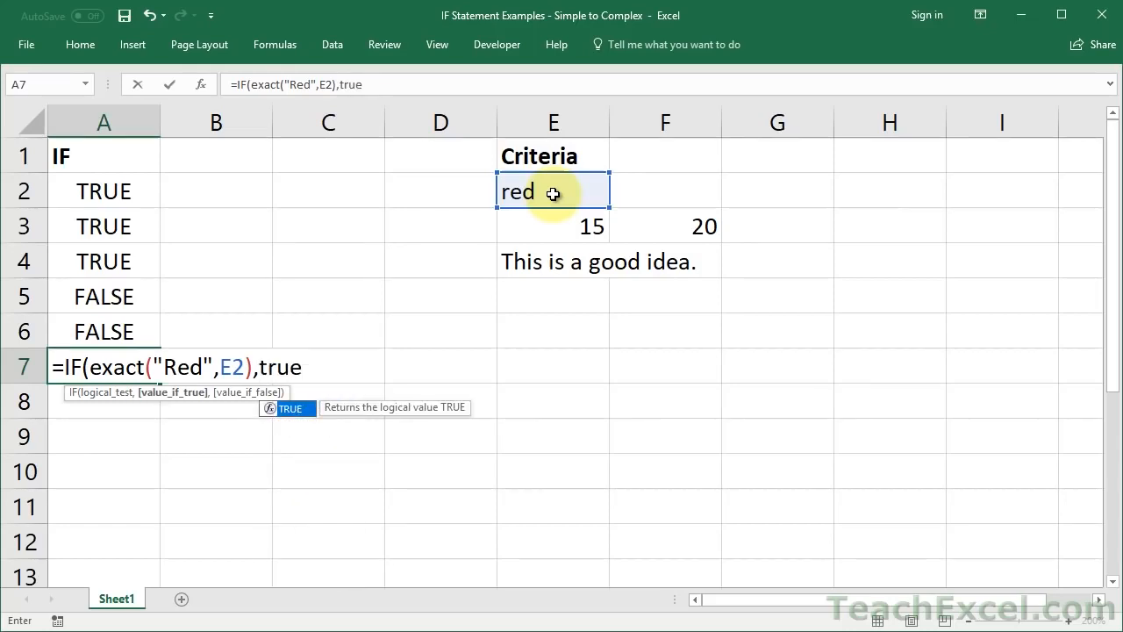
text(,false))
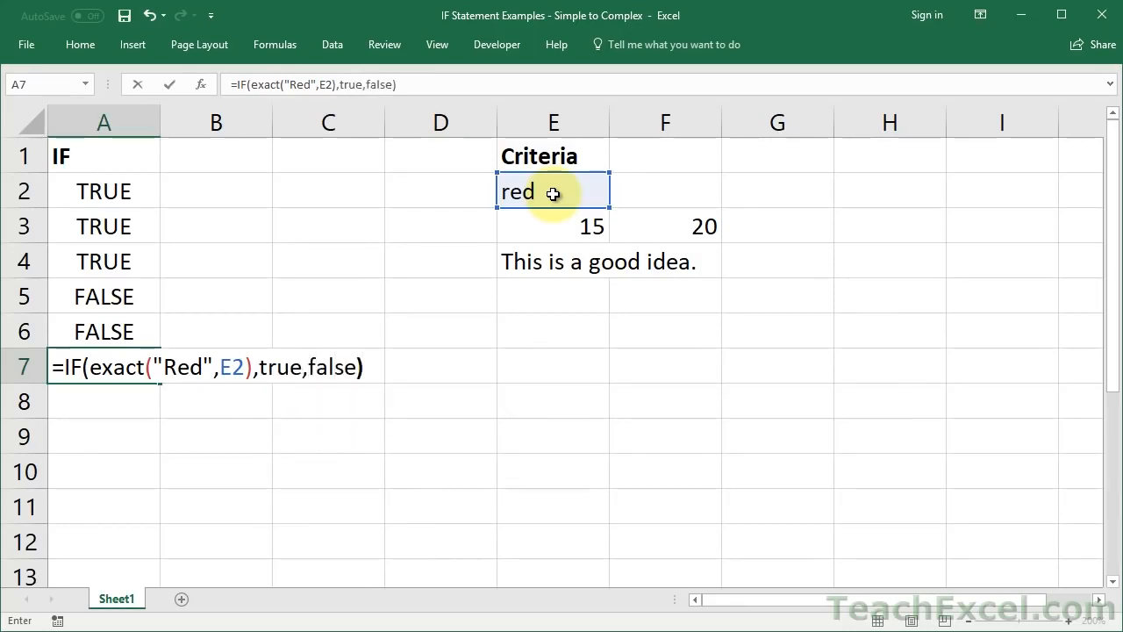
key(ctrl+Return)
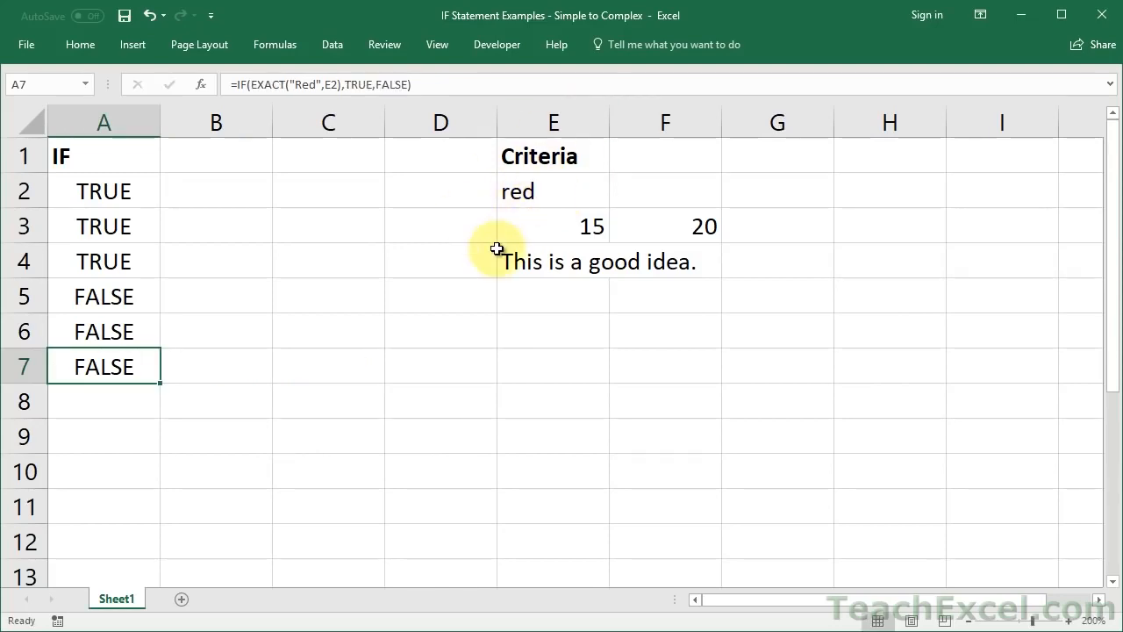
Change the text criterion in cell E2 to a capitalized Red
double_click(520, 191)
key(BackSpace)
key(BackSpace)
text(Re)
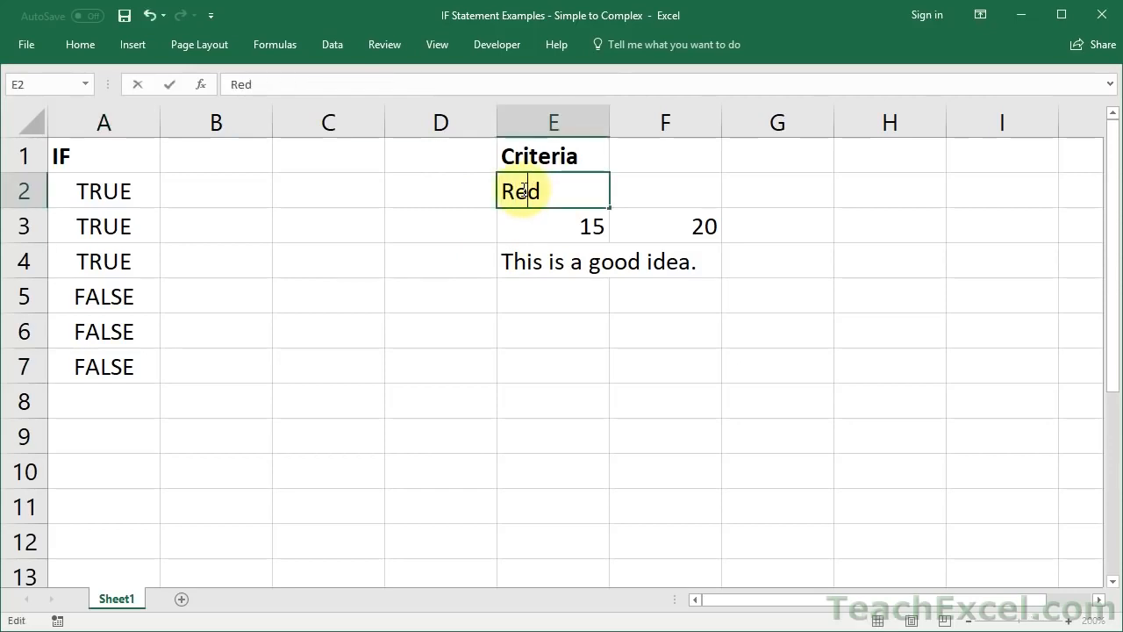
key(ctrl+Return)
key(Return)
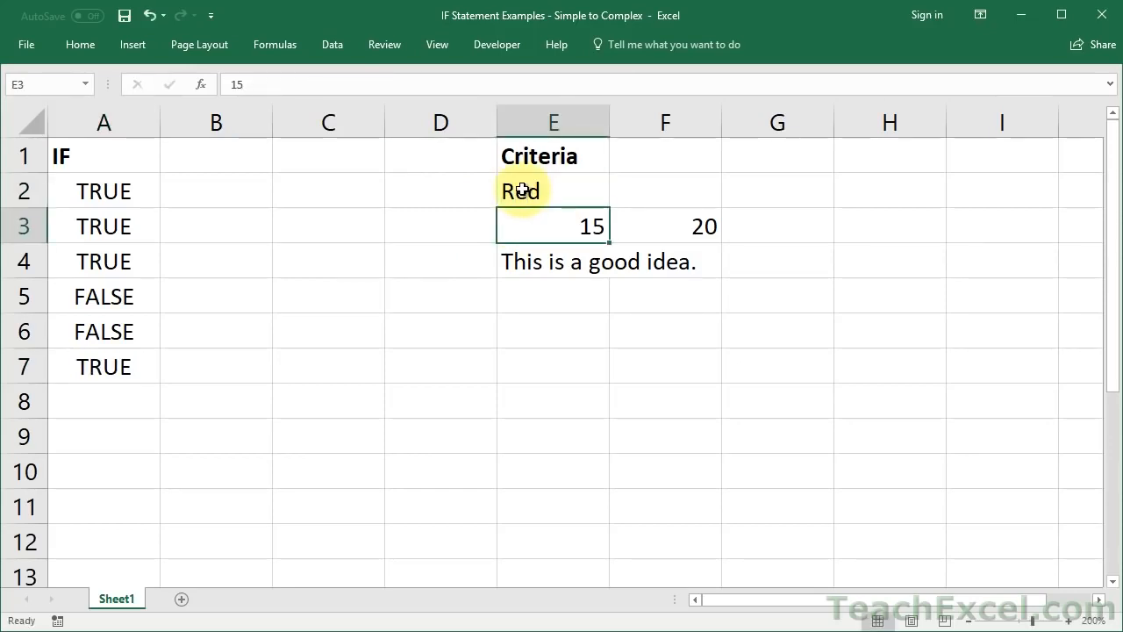
Compare the formulas in cells A7 and A2, and set the criterion in E2 back to lowercase red
click(103, 376)
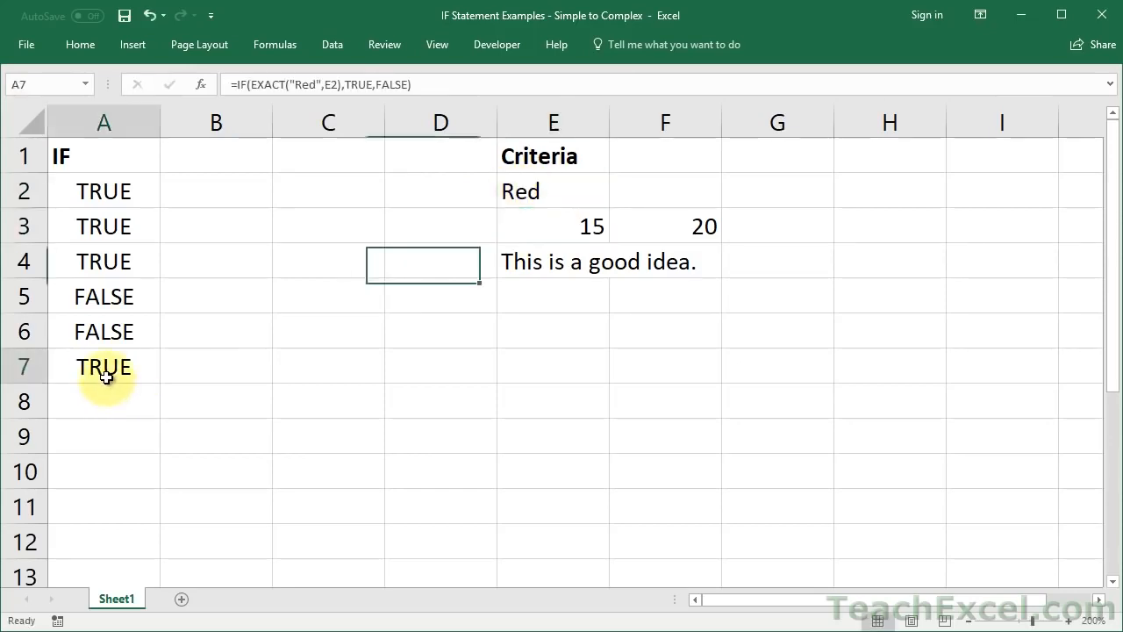
click(96, 191)
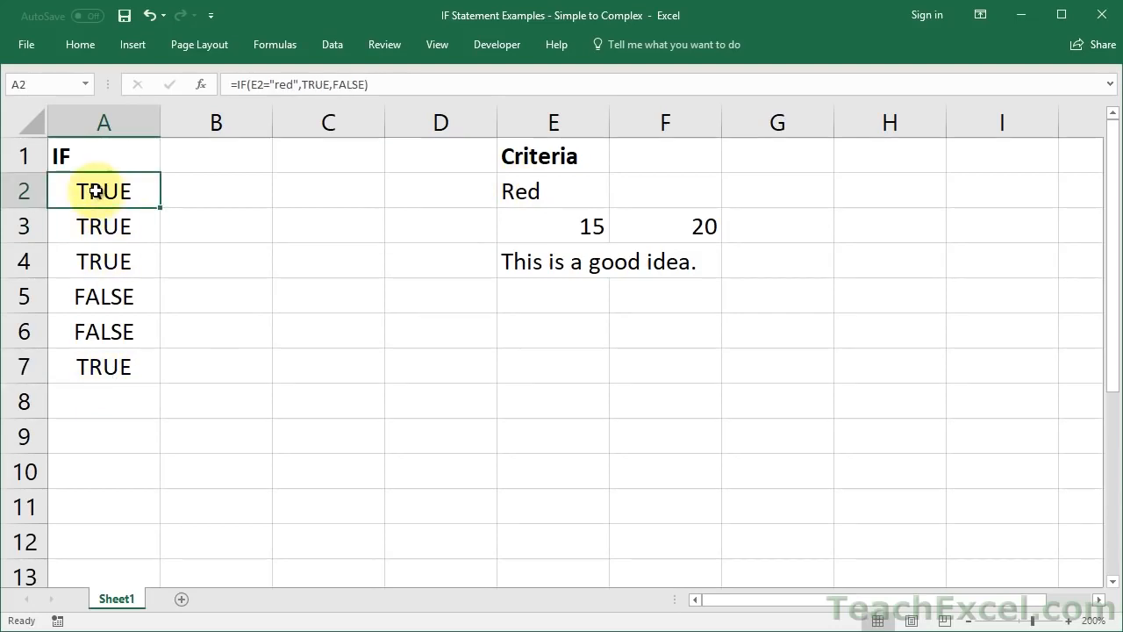
double_click(512, 192)
key(BackSpace)
text(r)
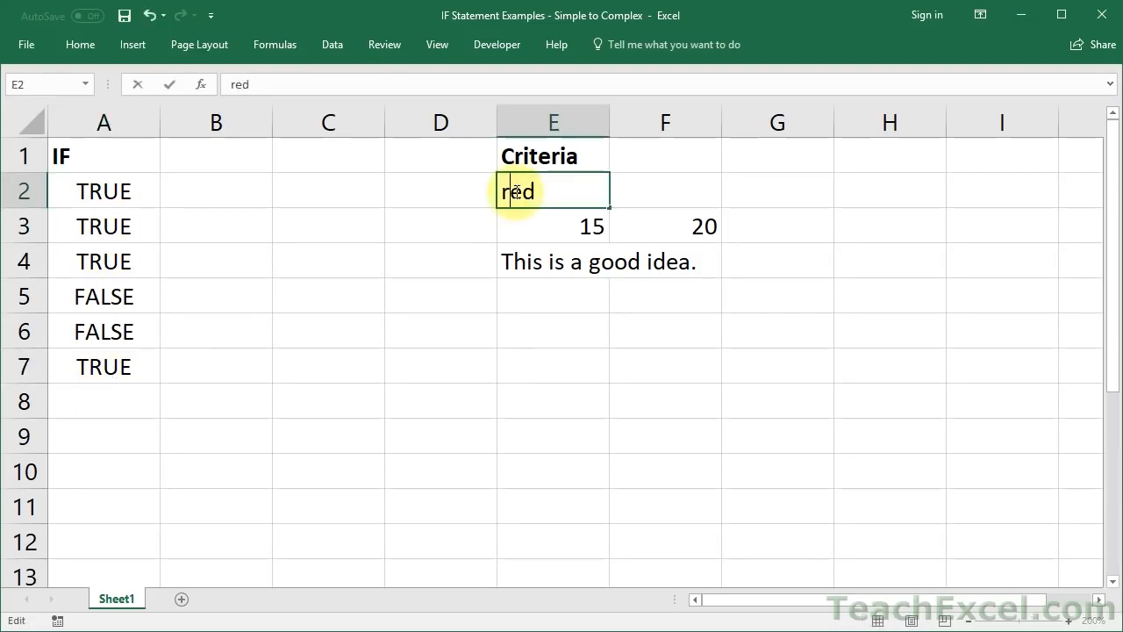
key(Return)
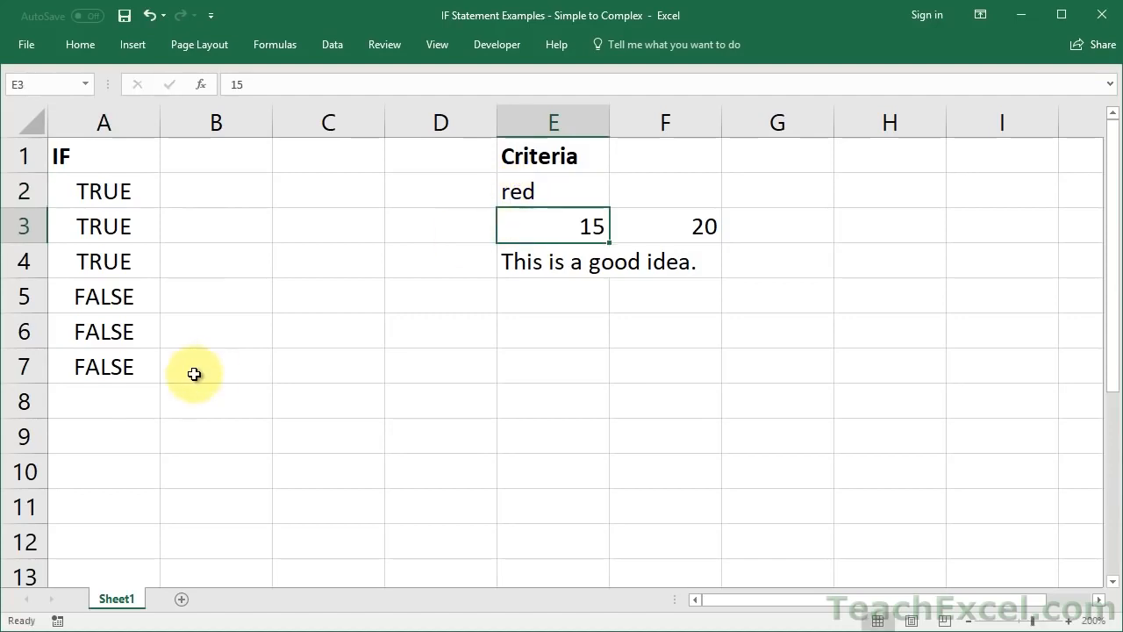
Enter a formula in cell A8 that requires both the text and number criteria to match: =IF(and(E2="red",E3=15),true,false)
click(112, 404)
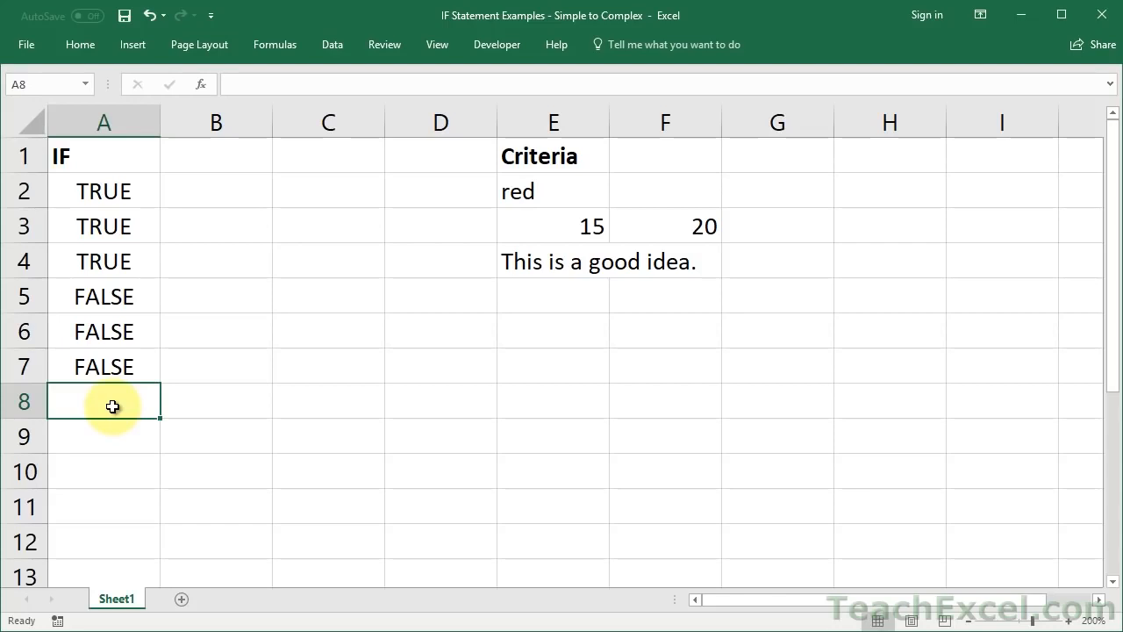
click(523, 193)
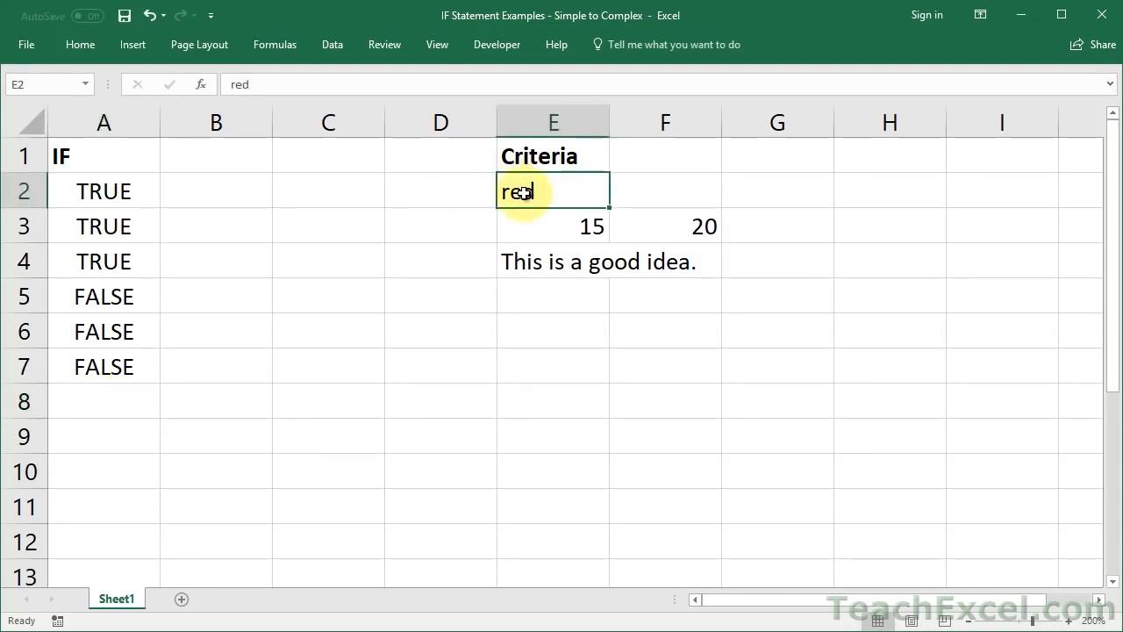
click(516, 233)
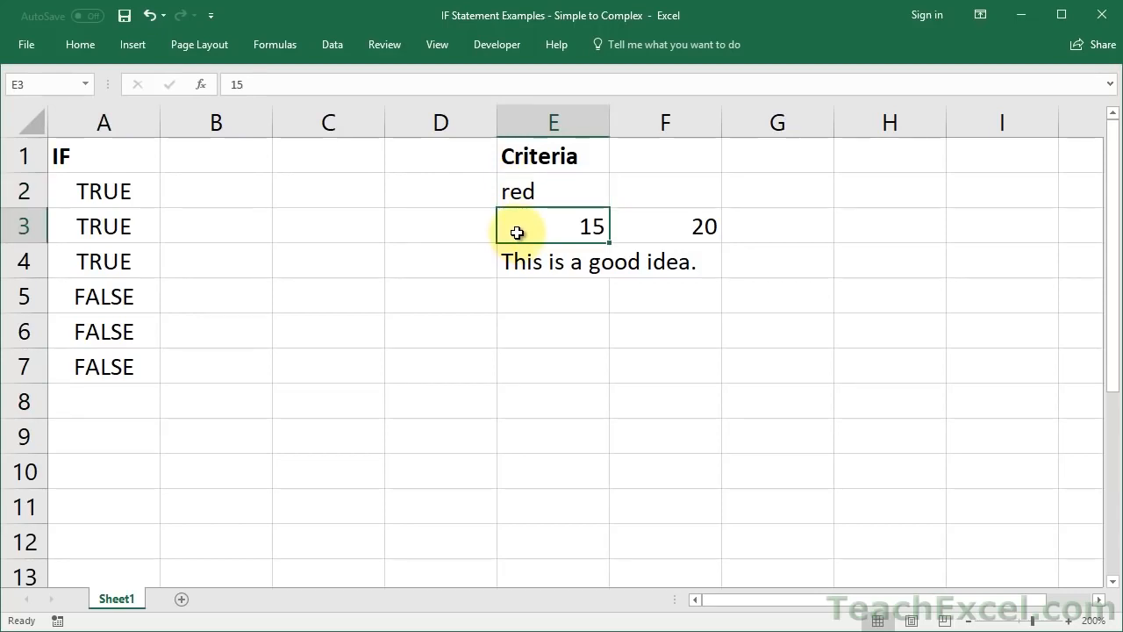
click(109, 401)
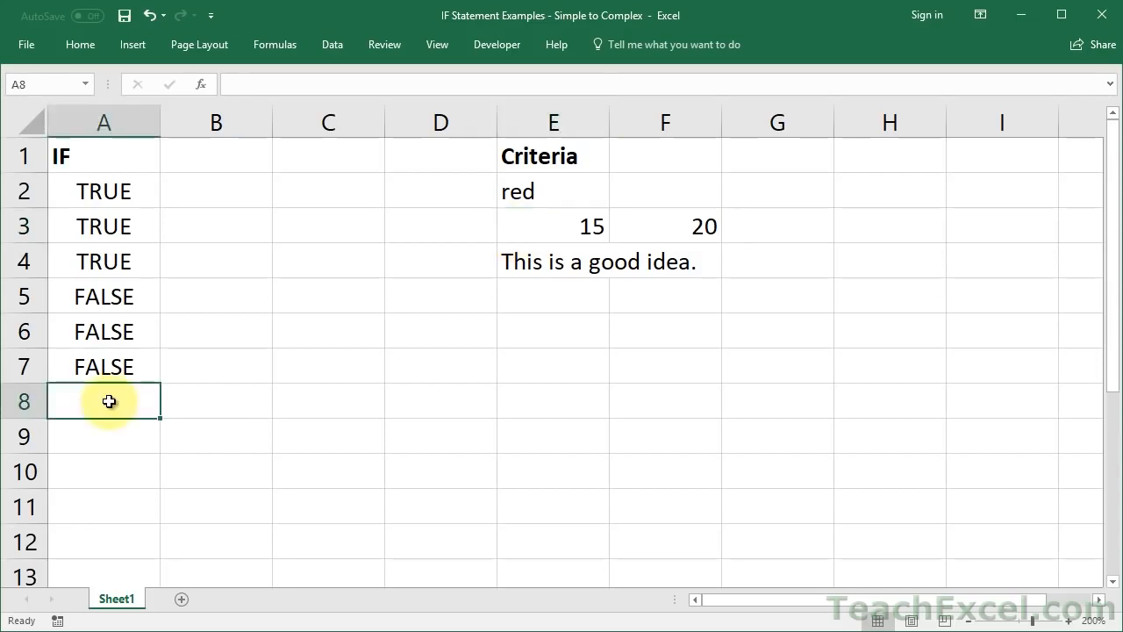
text(=if)
key(Tab)
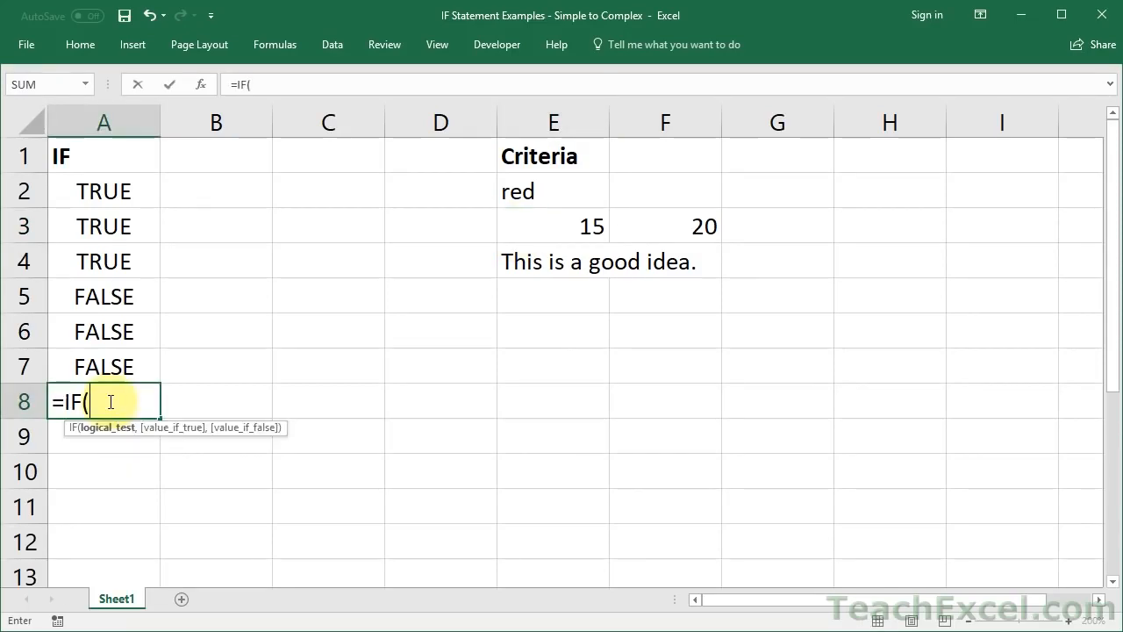
text(and()
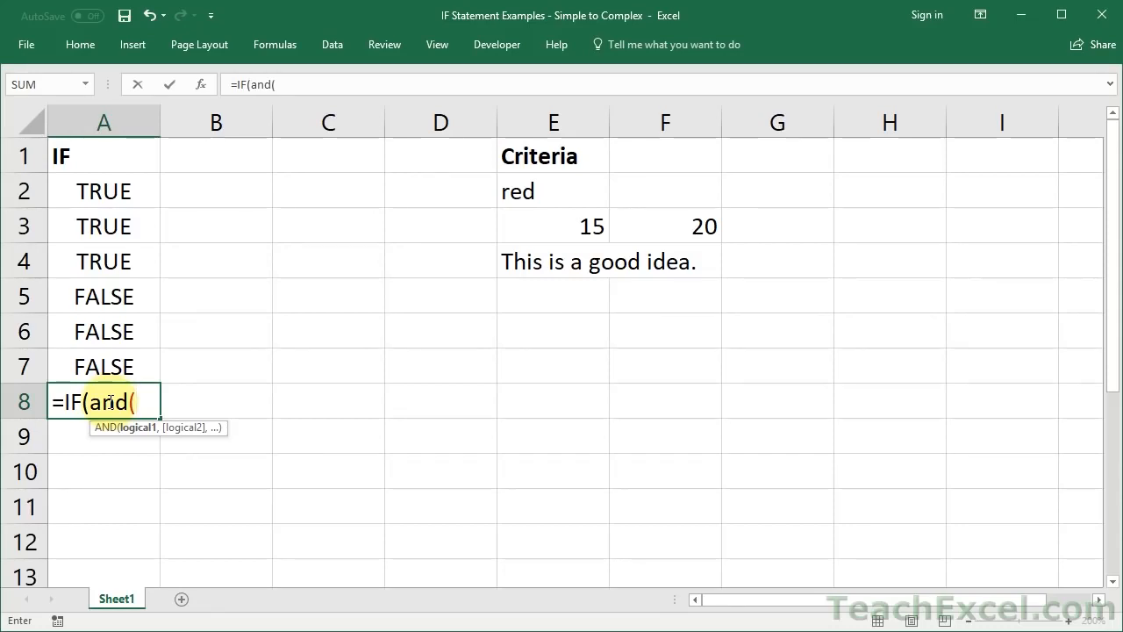
click(543, 191)
text(=)
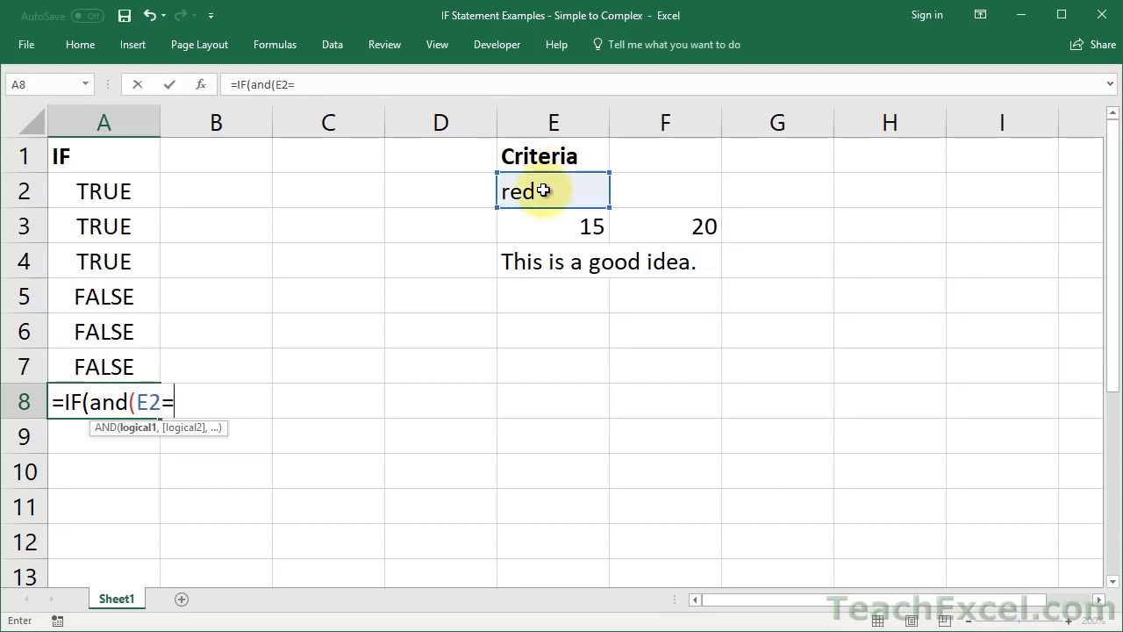
text("red",)
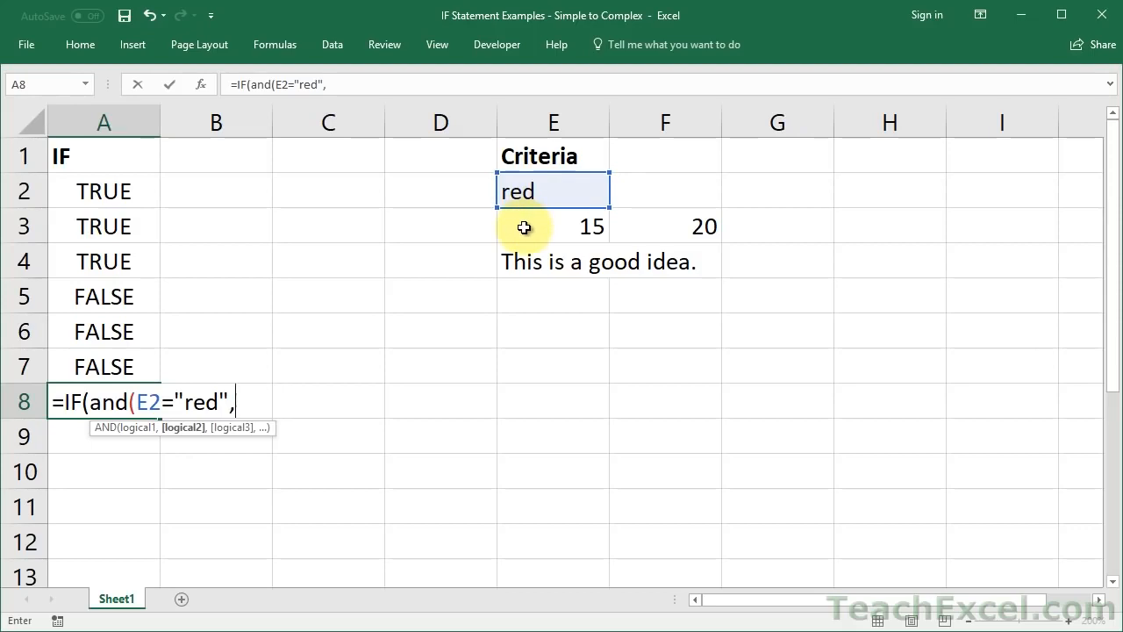
click(524, 227)
text(=)
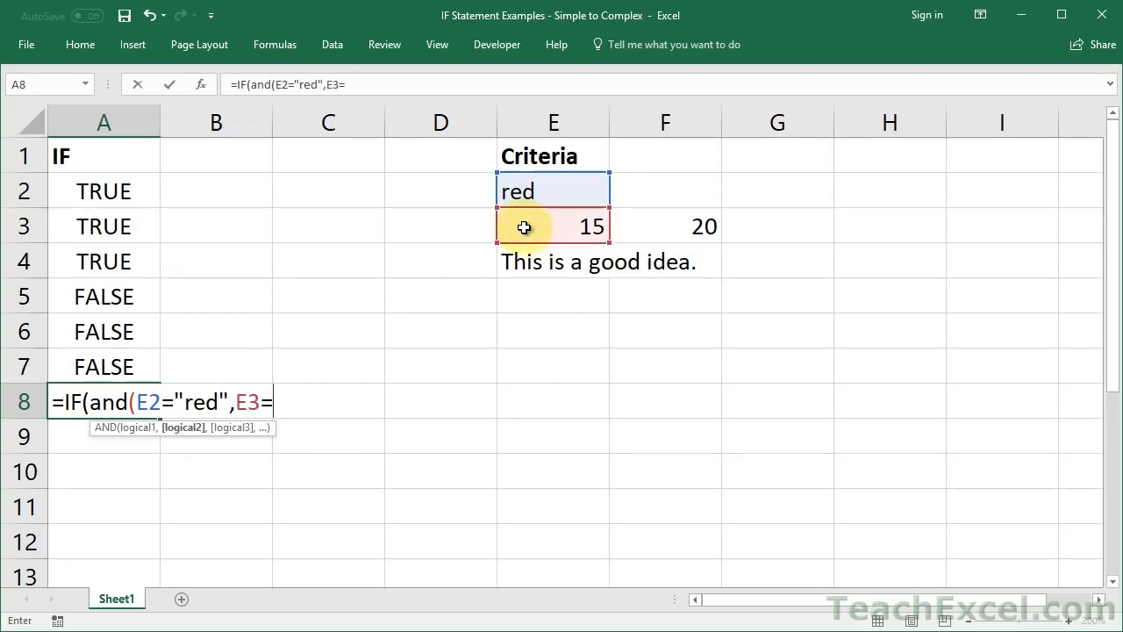
text(15))
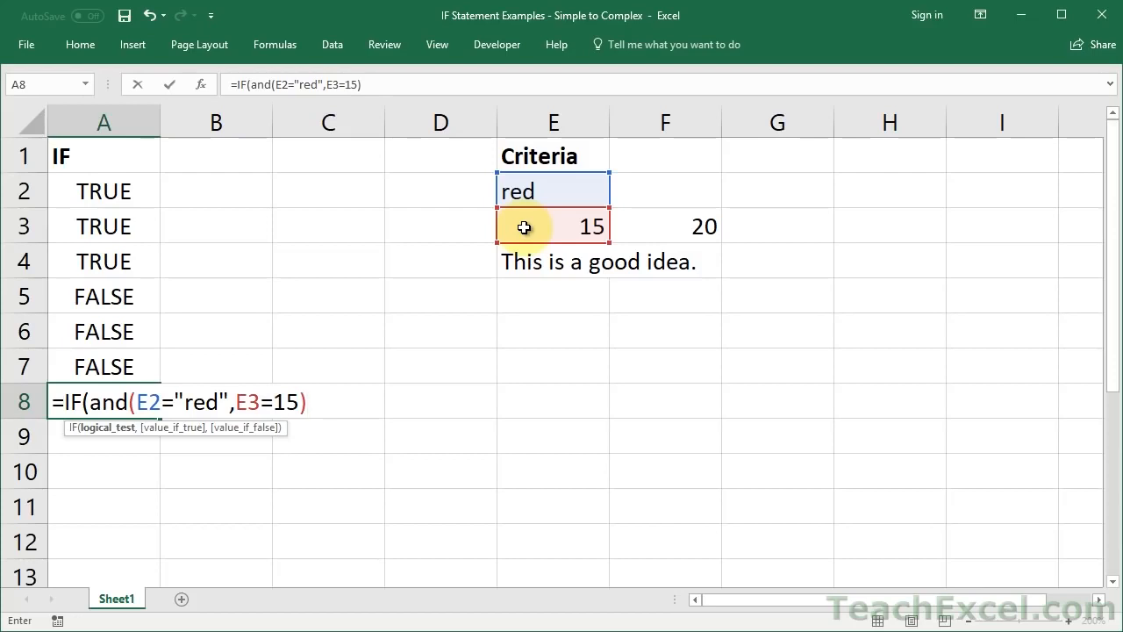
text(,tru)
text(e,false))
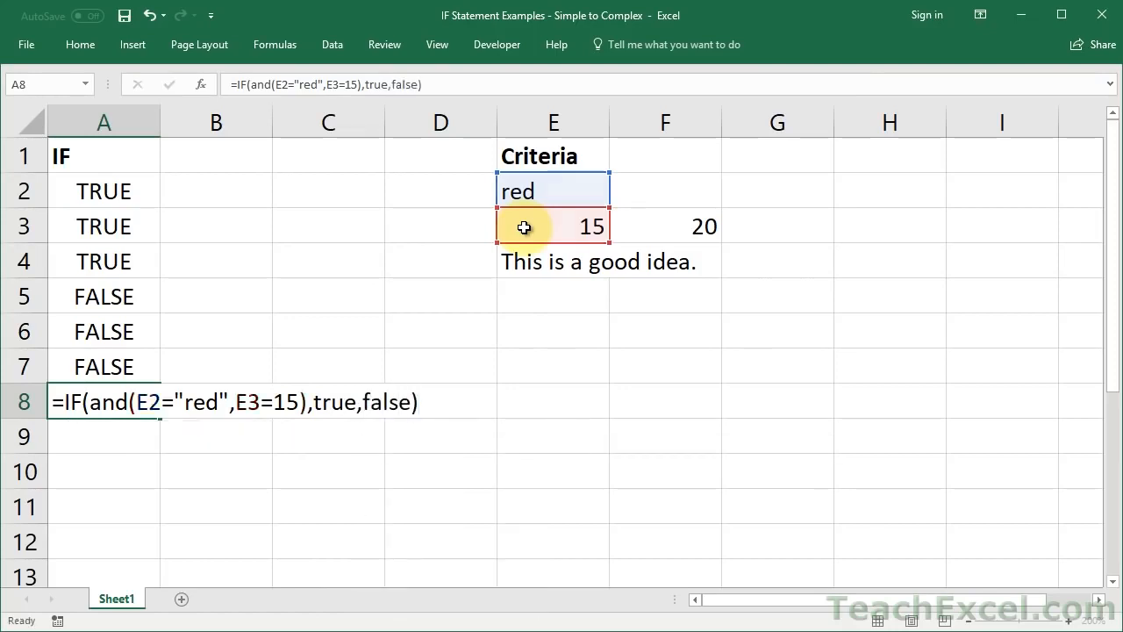
key(ctrl+Return)
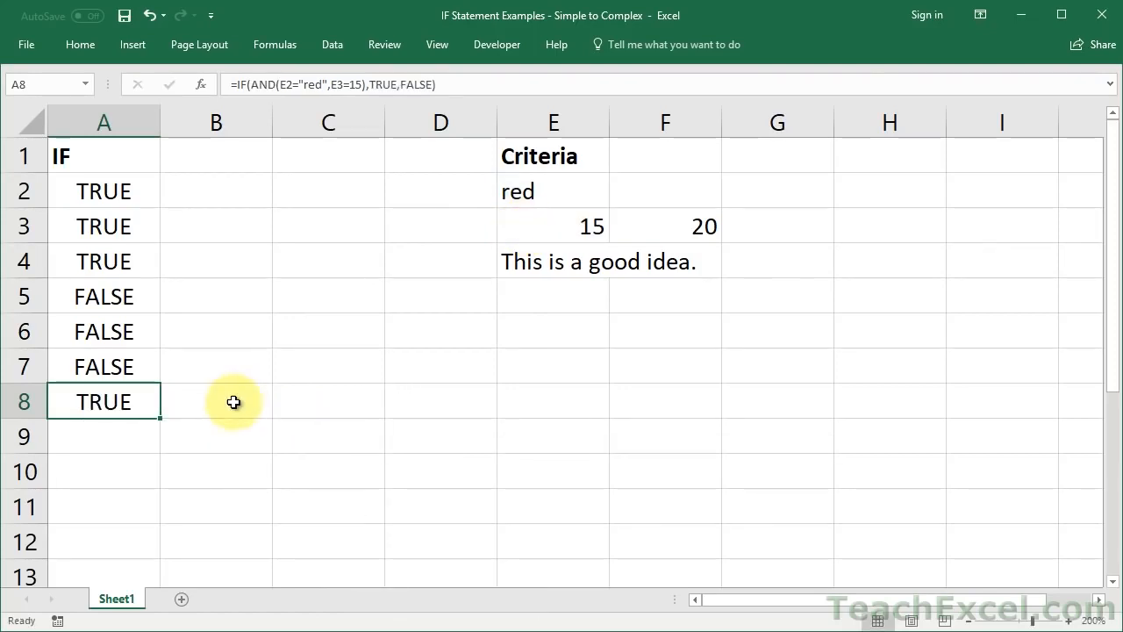
Change the second condition of cell A8's AND test to not equal: E3<>15
double_click(63, 405)
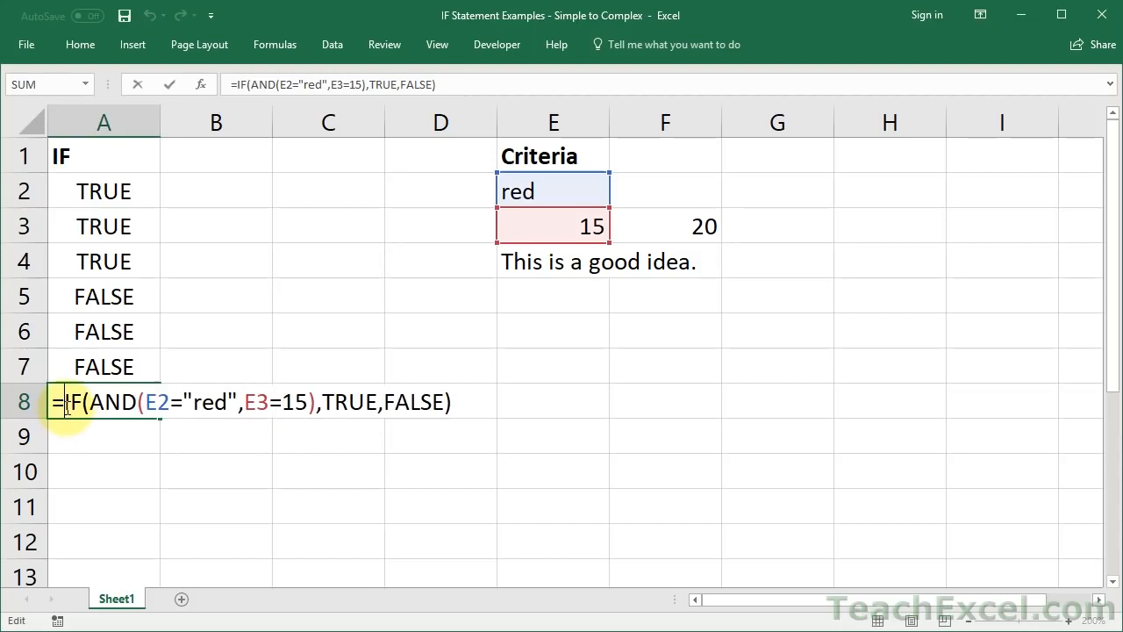
click(282, 402)
key(BackSpace)
text(<>)
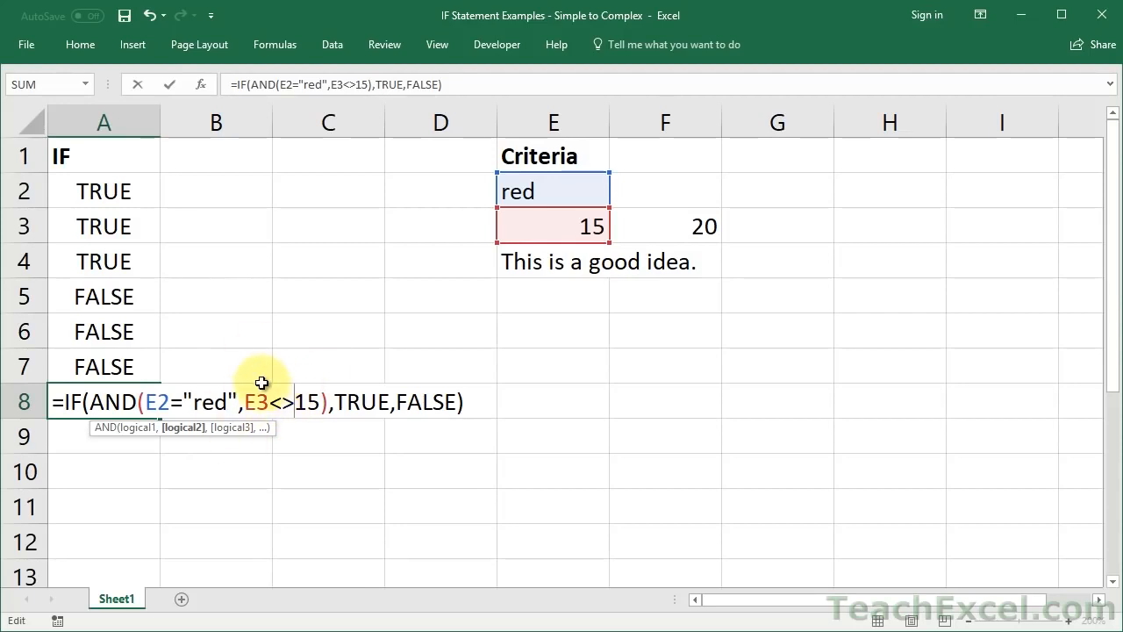
key(ctrl+Return)
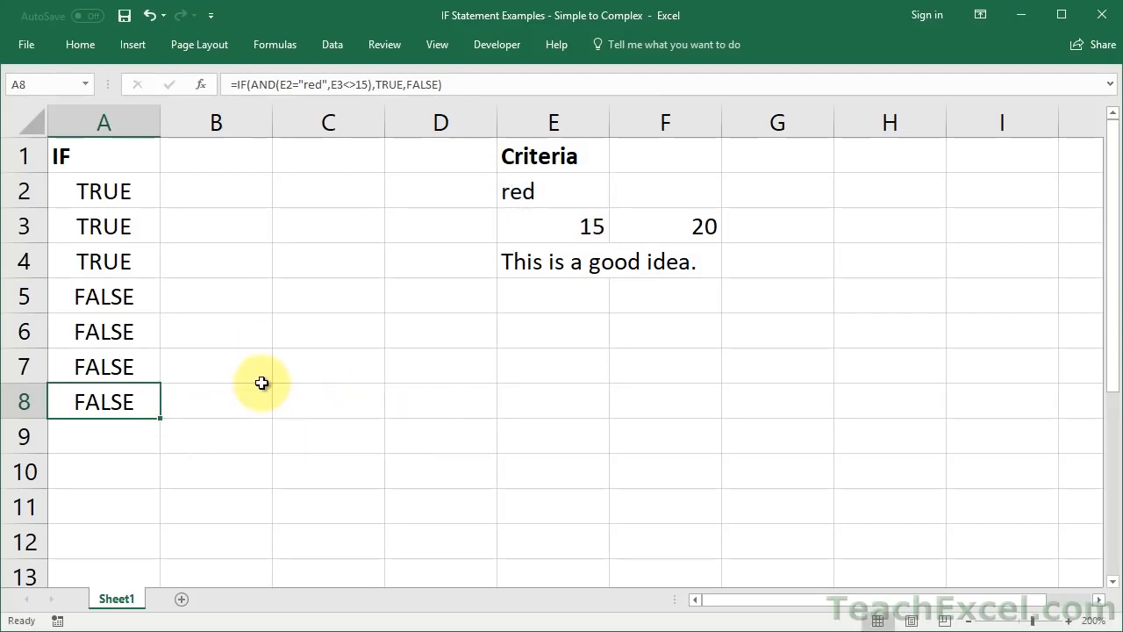
Examine the nested AND function in cell A8's formula, leave it without editing and move on to cell A9
double_click(88, 402)
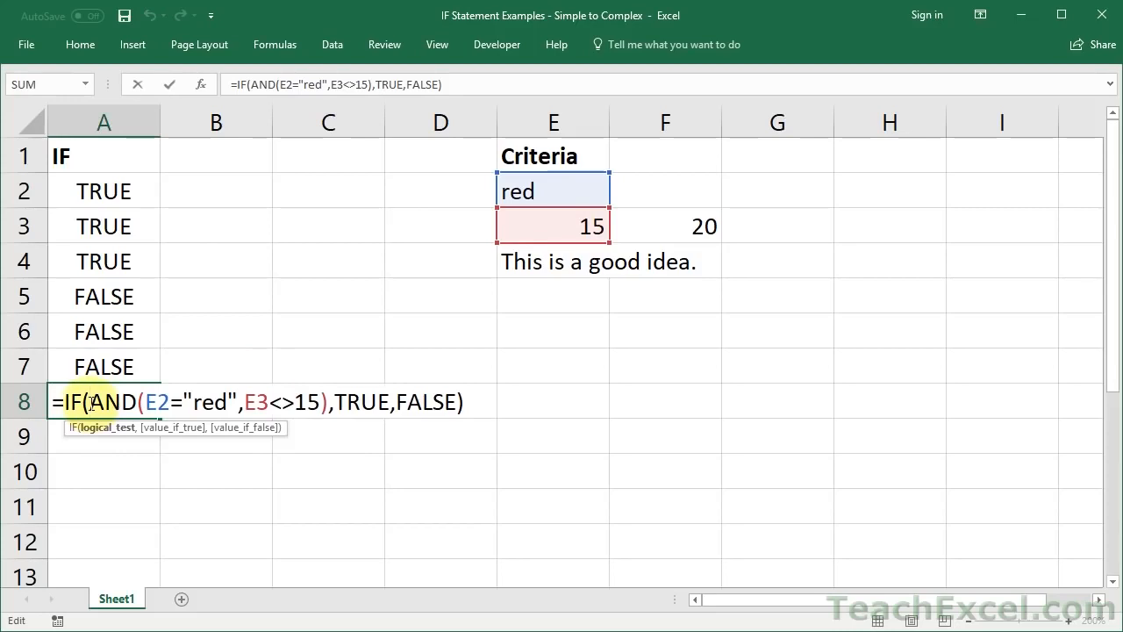
drag(91, 404, 139, 402)
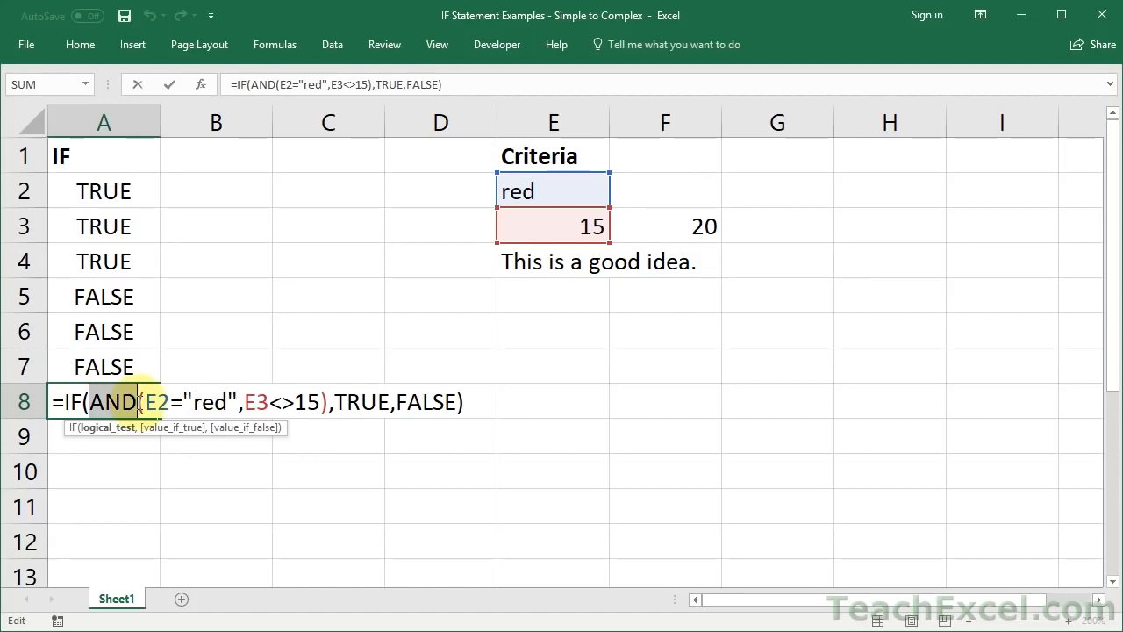
key(Escape)
key(Down)
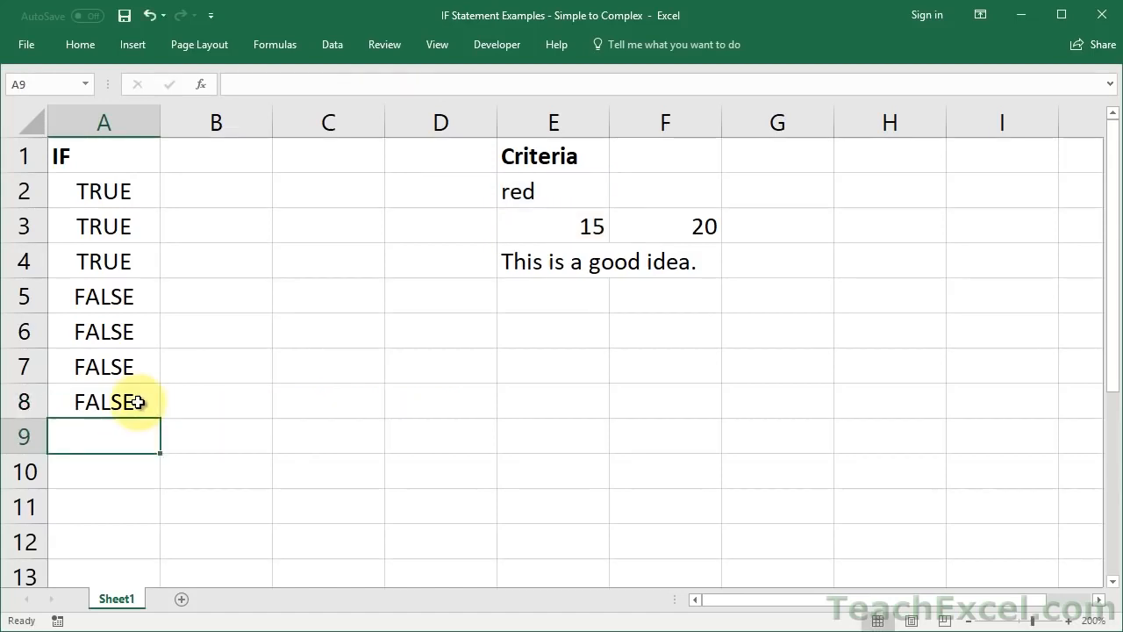
Enter a formula in cell A9 that requires either criterion to match: =IF(or(E2="red",E3<>15),true,false)
text(=if)
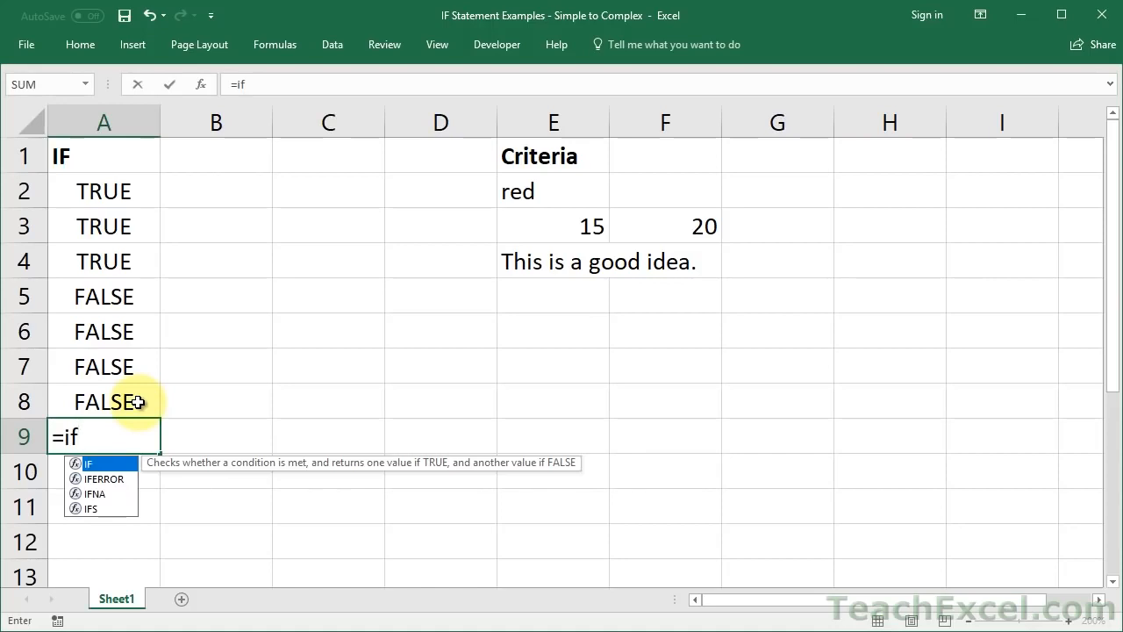
key(Tab)
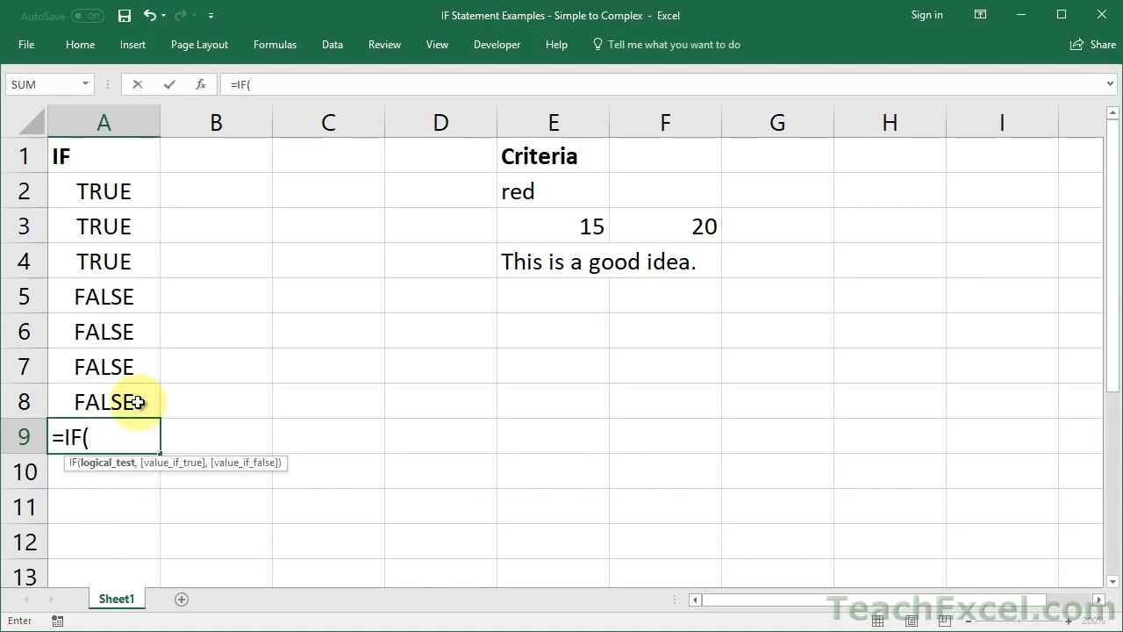
text(or)
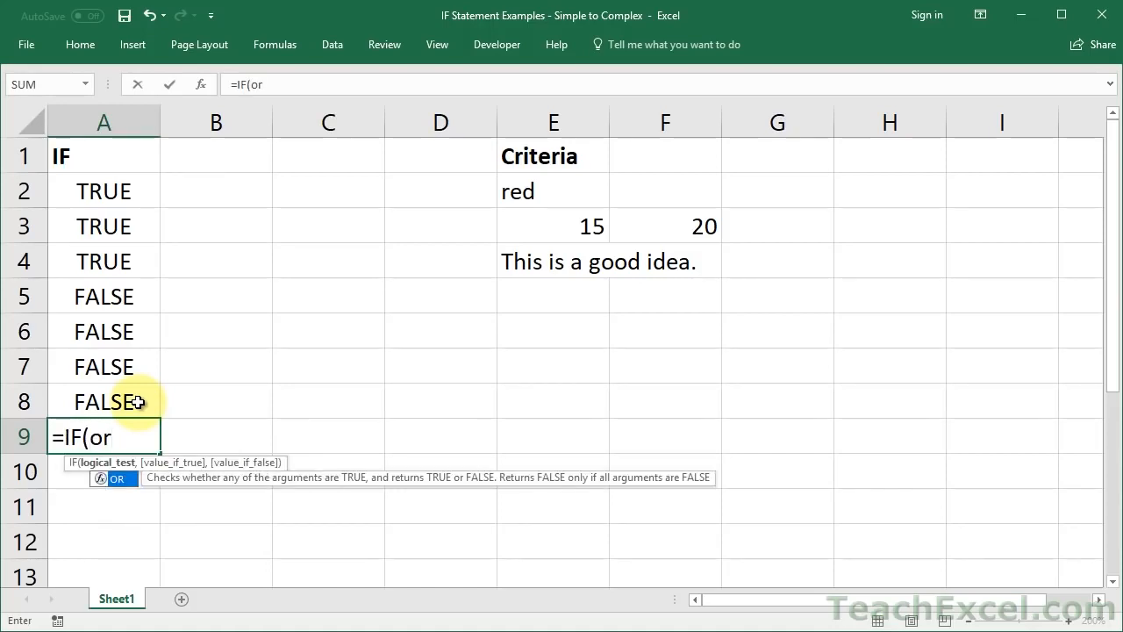
text(()
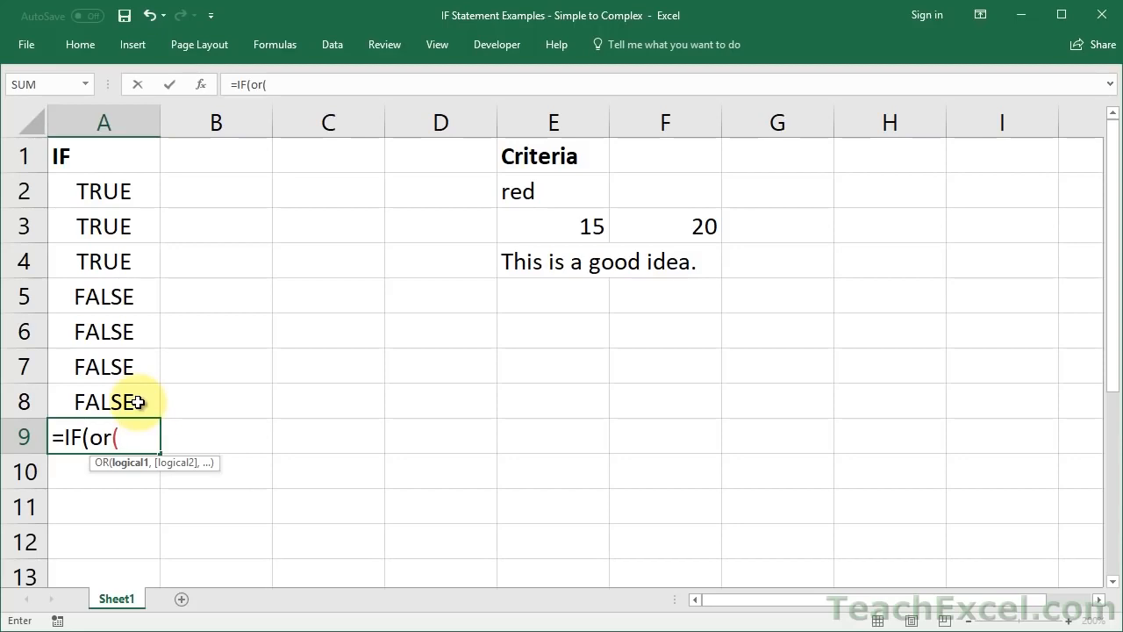
click(515, 190)
text(="red",)
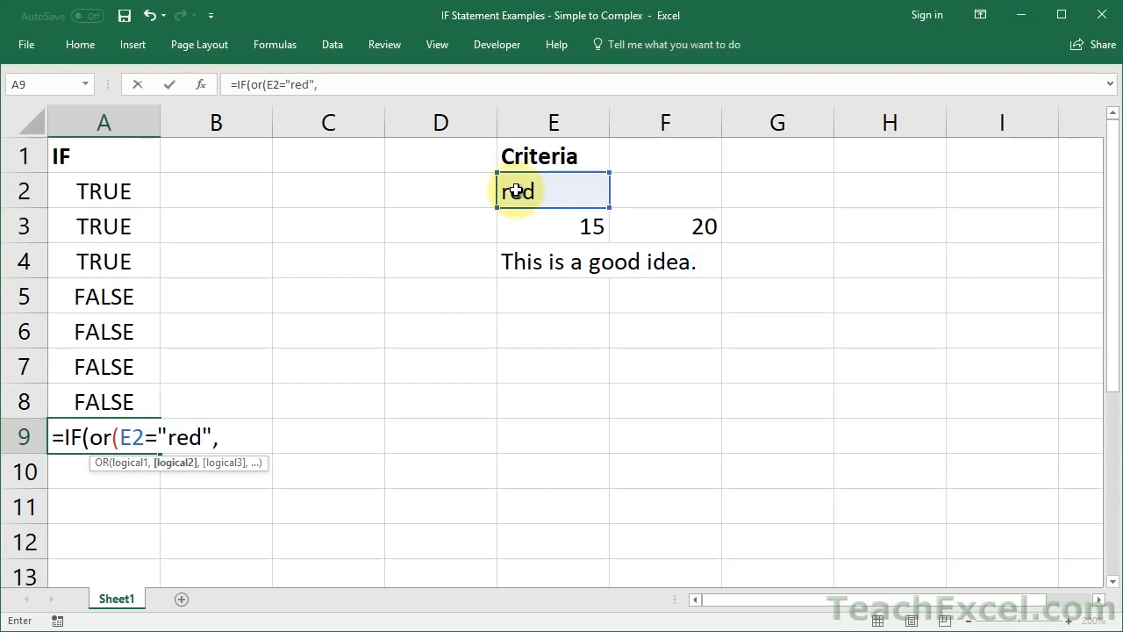
click(517, 226)
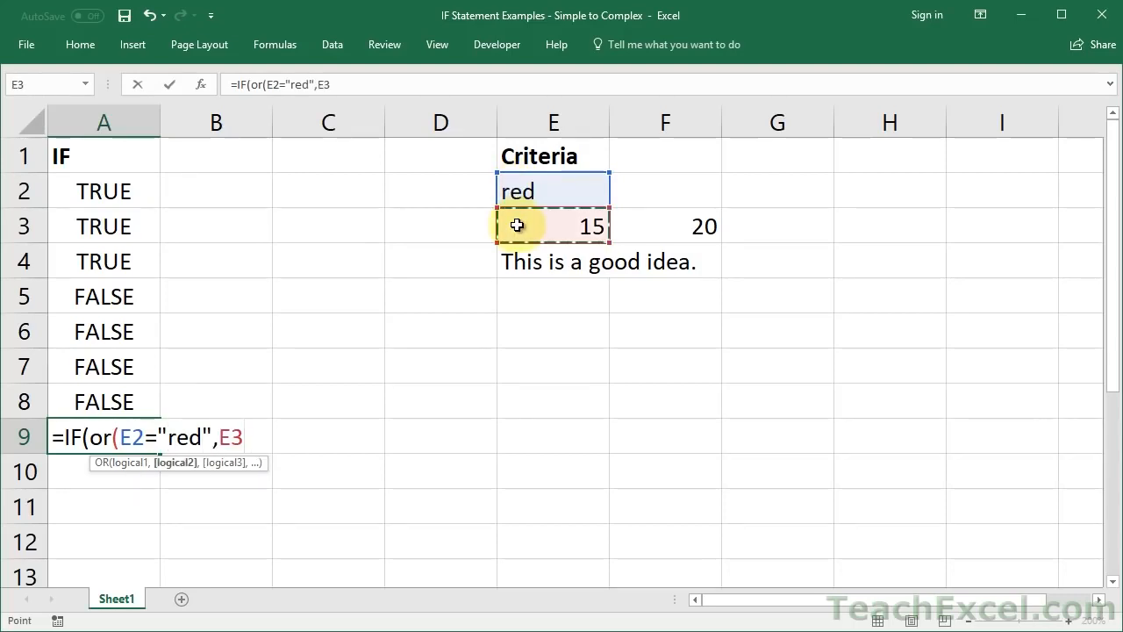
text(<>15)
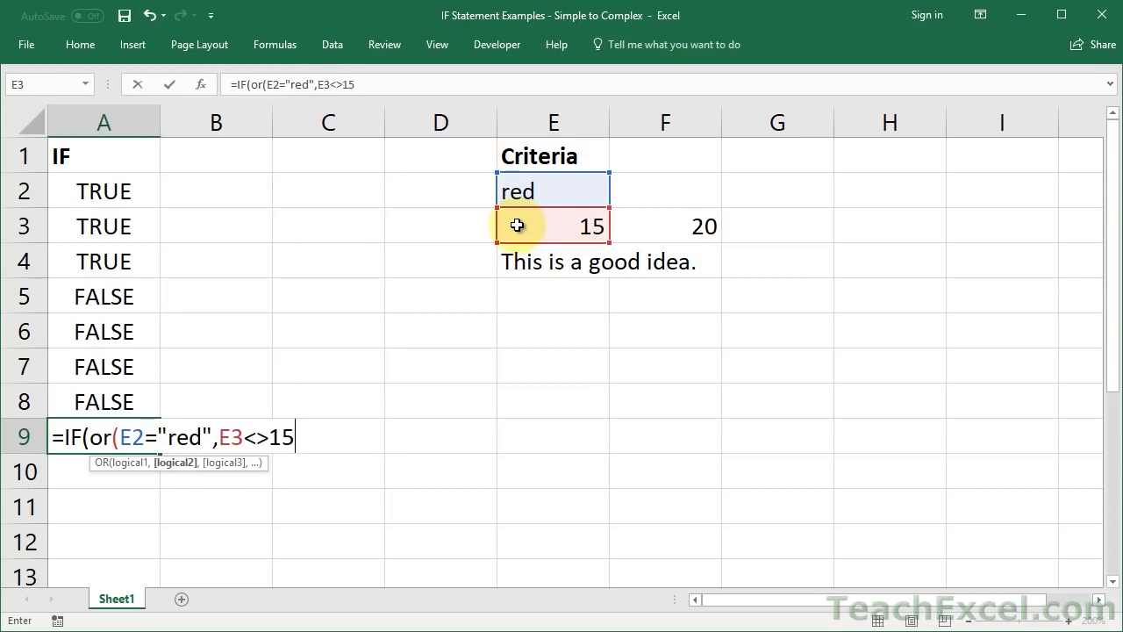
text(),)
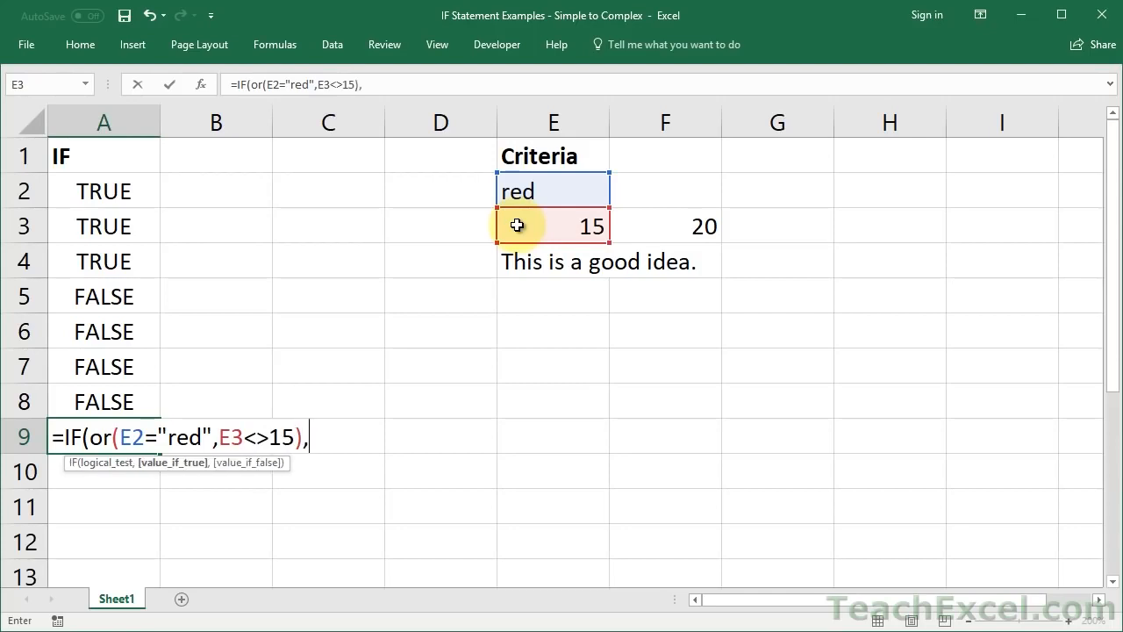
text(true,fal)
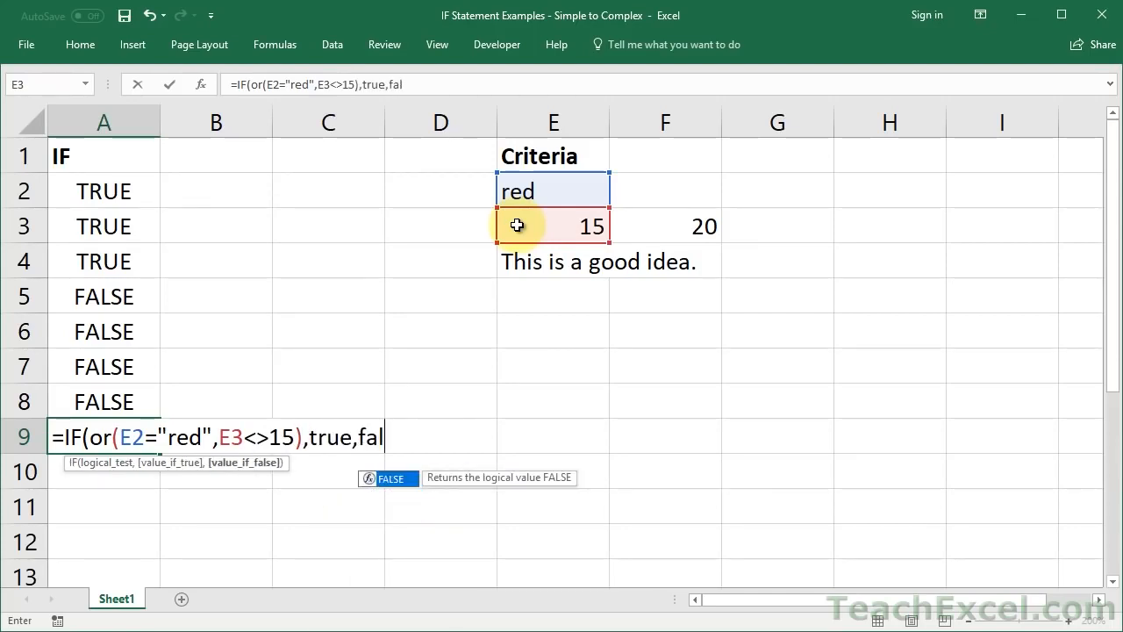
text(se))
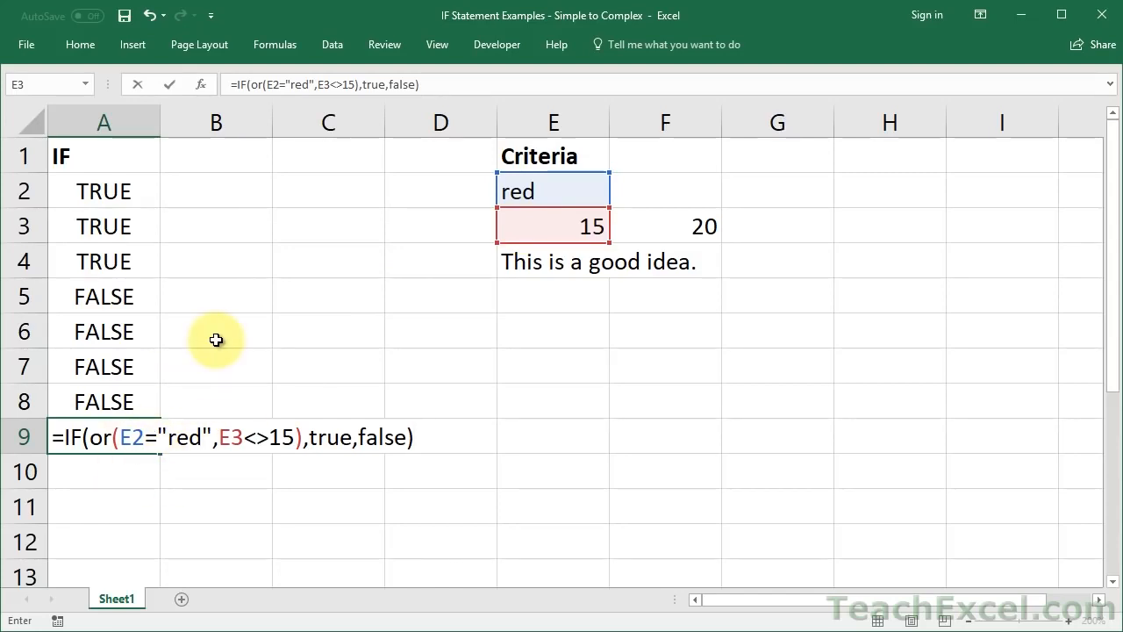
key(ctrl+Return)
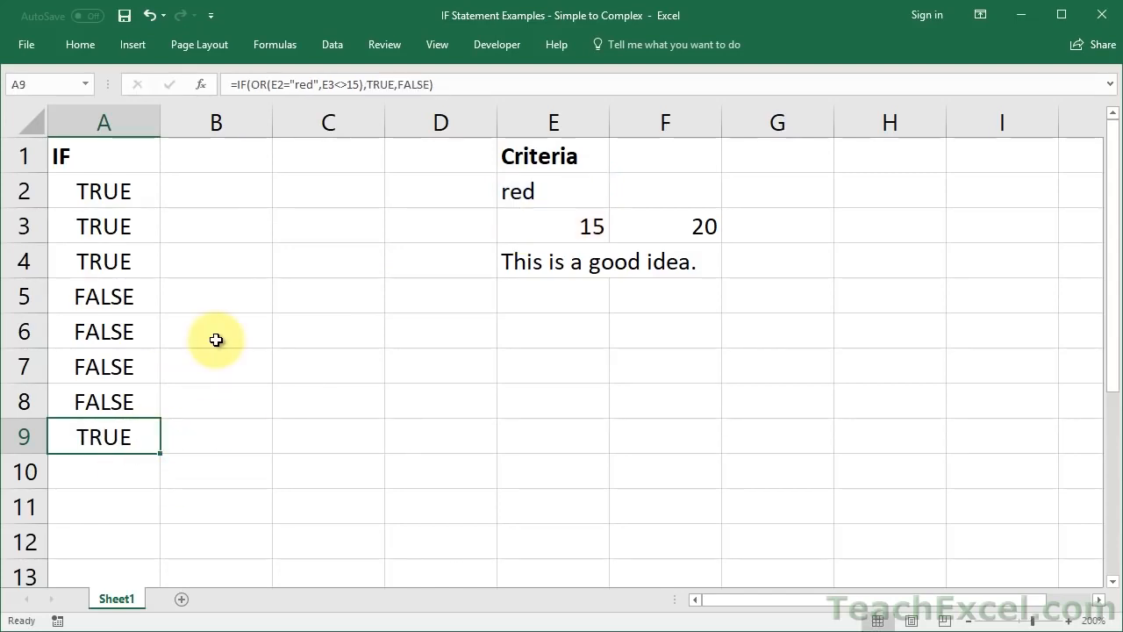
Change the first condition of cell A9's OR test to not equal: E2<>"red"
double_click(143, 434)
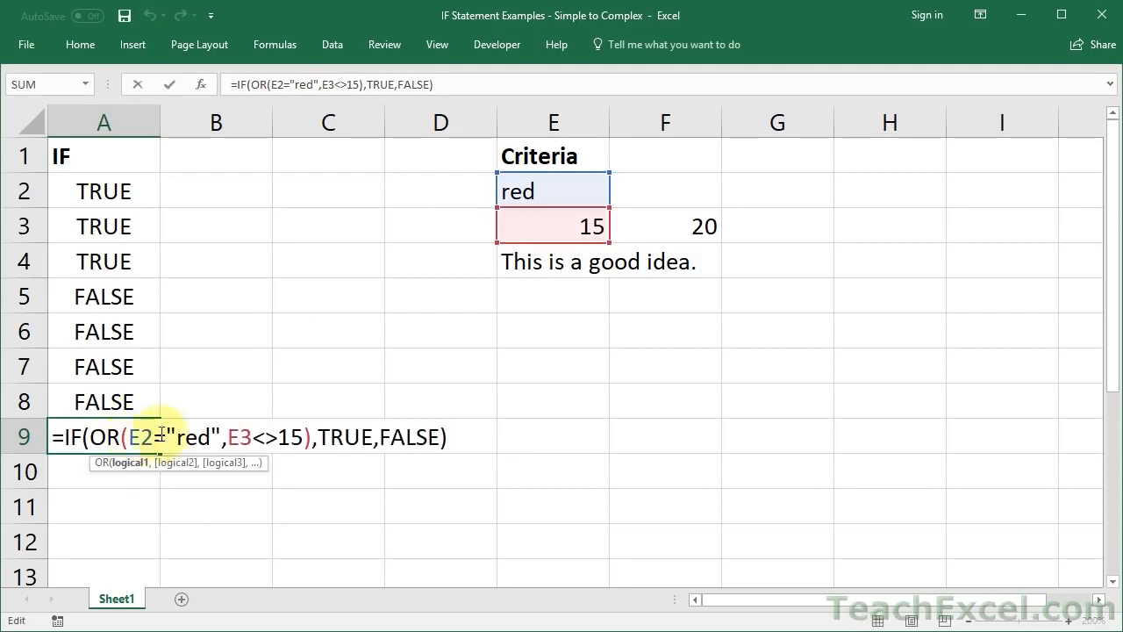
click(164, 435)
key(BackSpace)
text(<>)
key(ctrl+Return)
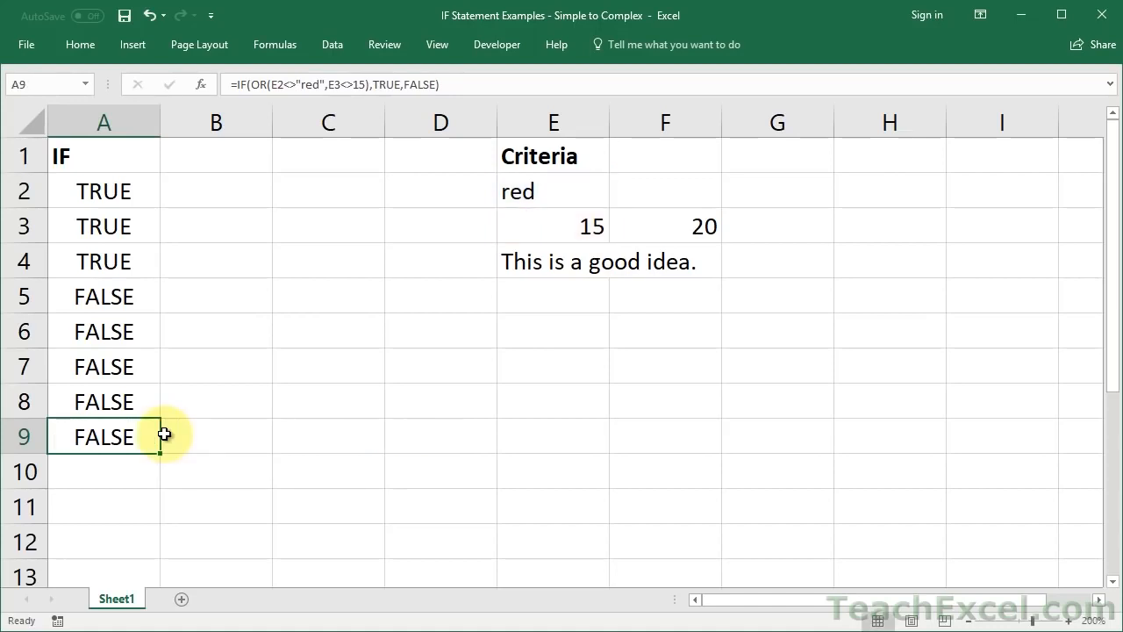
Set the first condition of cell A9's OR test back to equal: E2="red"
key(F2)
click(180, 434)
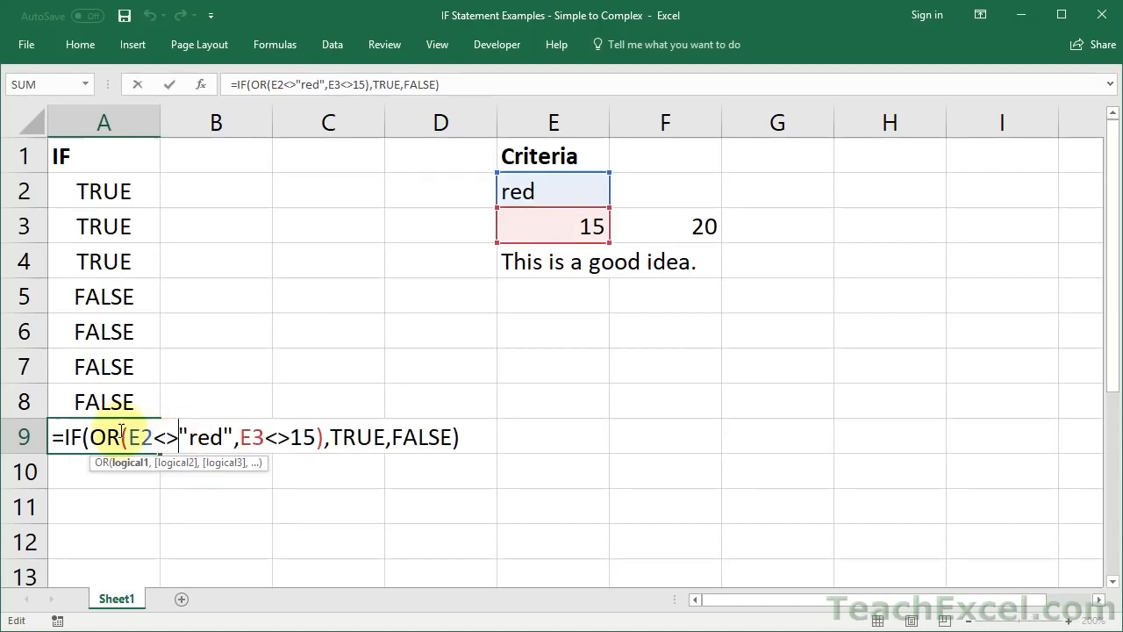
key(BackSpace)
key(BackSpace)
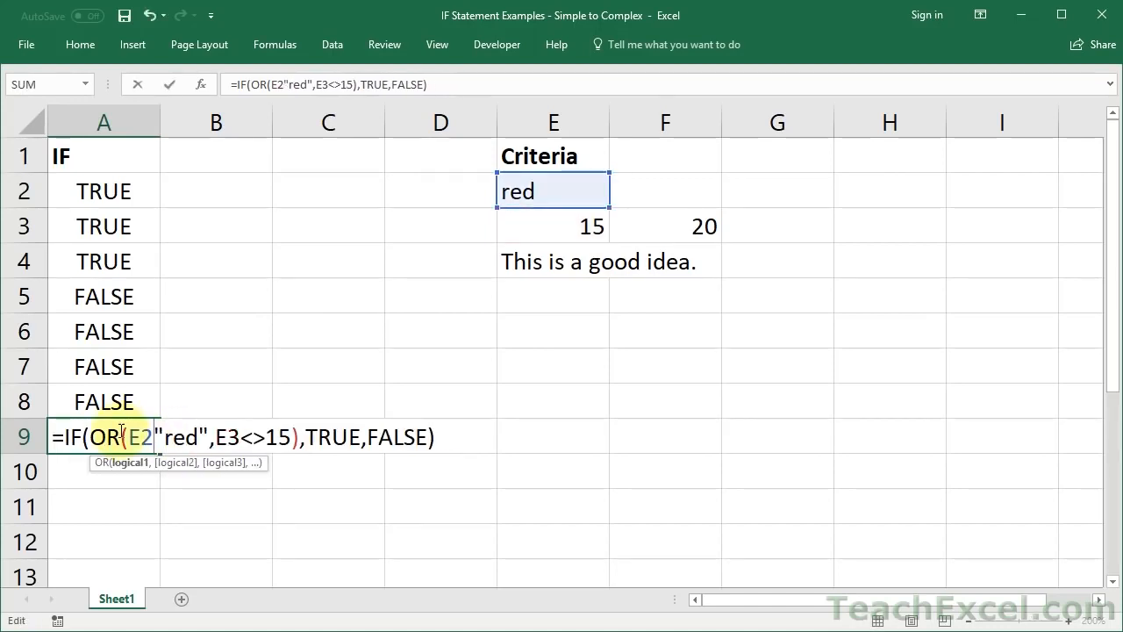
text(=)
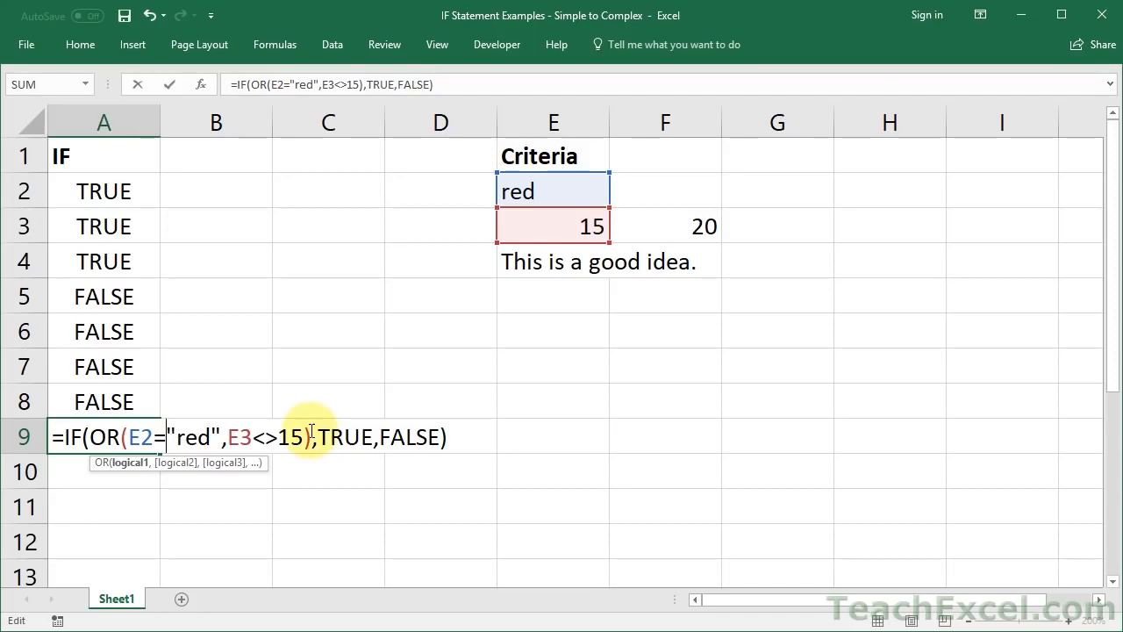
key(Return)
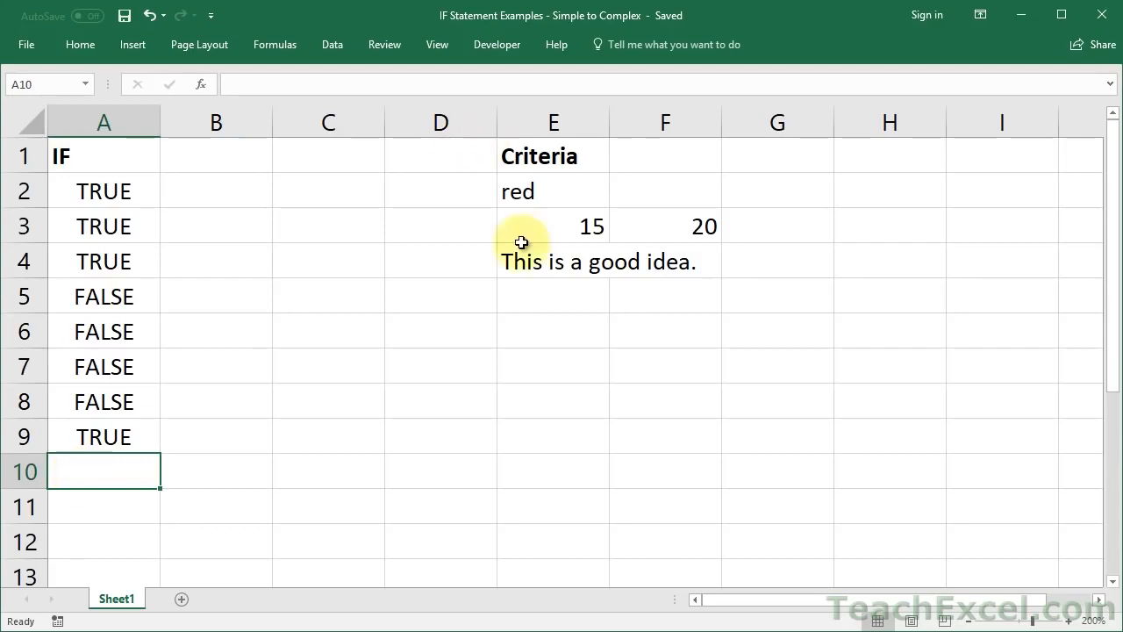
Enter a formula in cell A10 that tests the text length of E4: =IF(len(E4)>5,true,false)
click(520, 268)
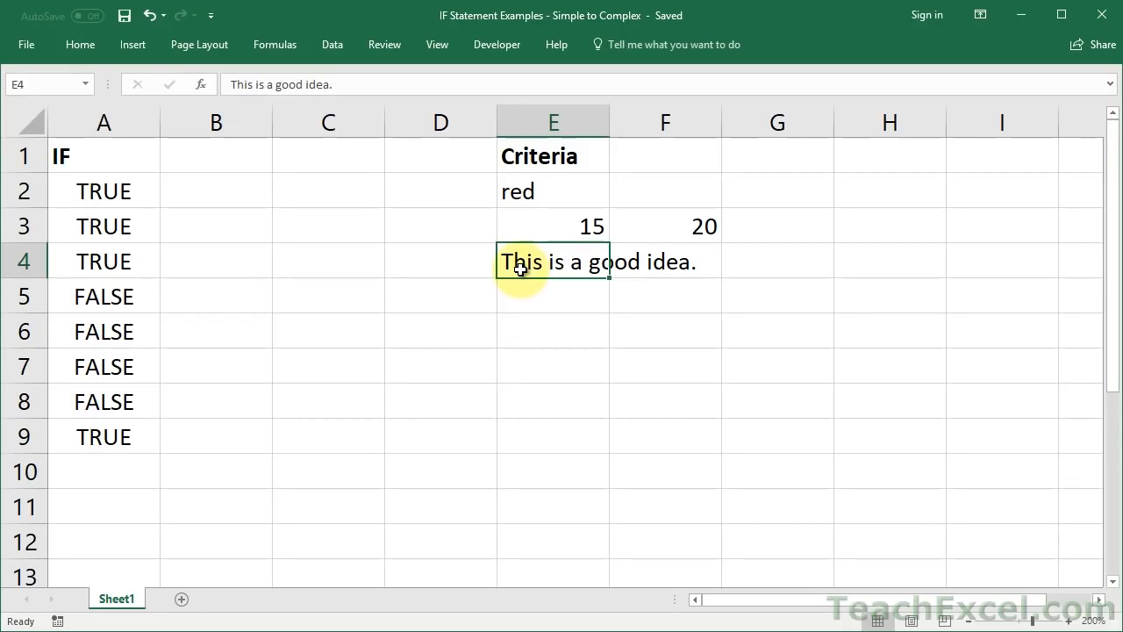
click(123, 471)
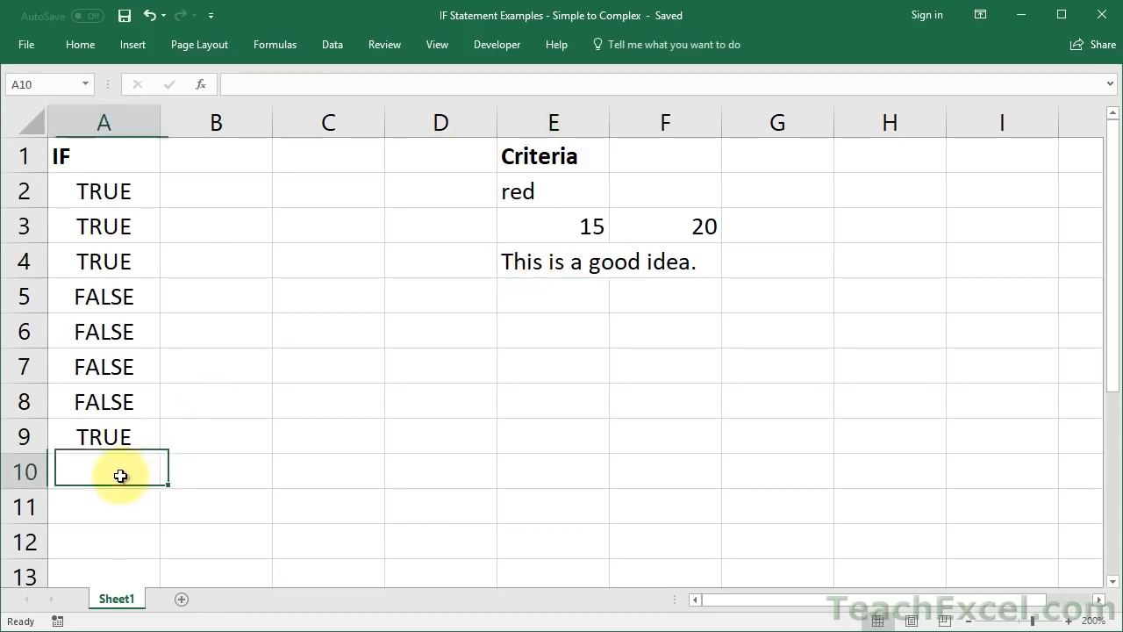
text(=if)
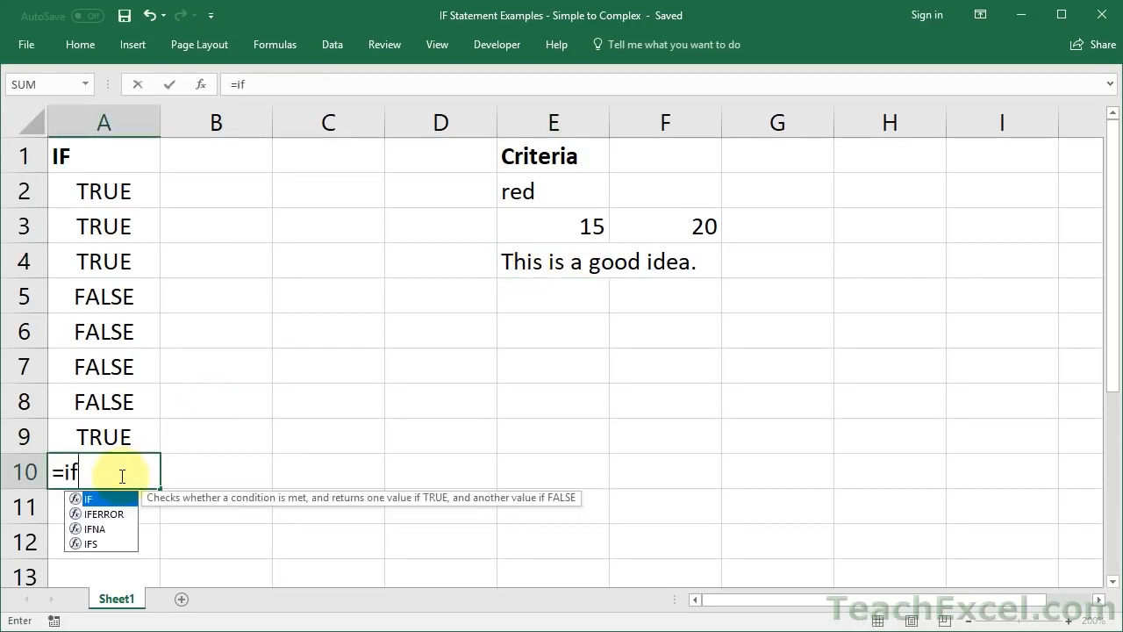
key(Tab)
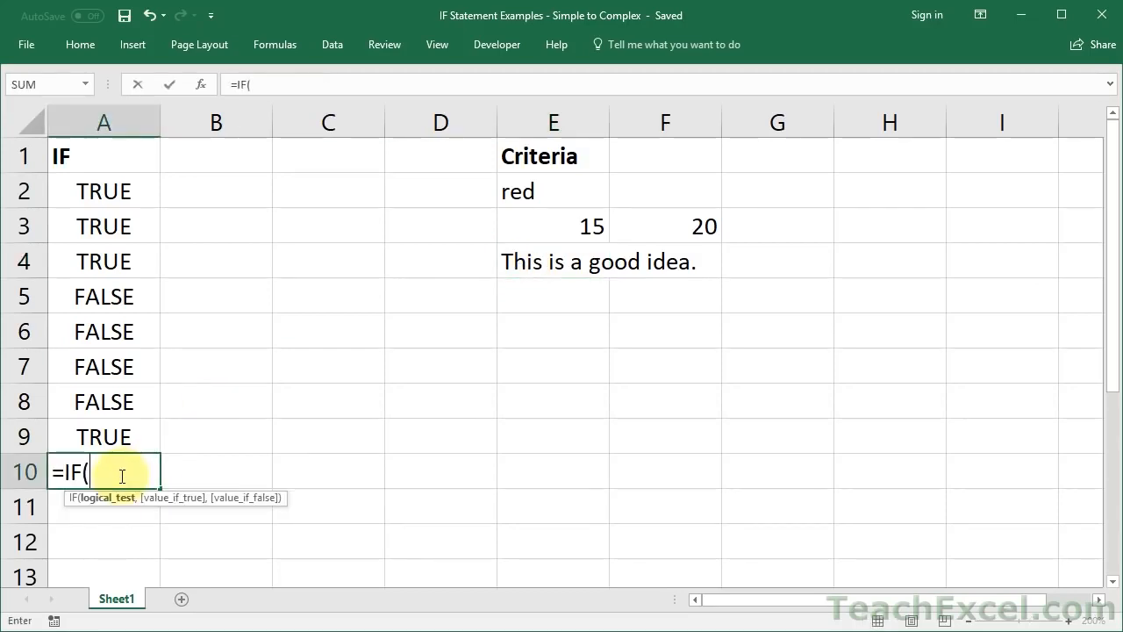
text(len)
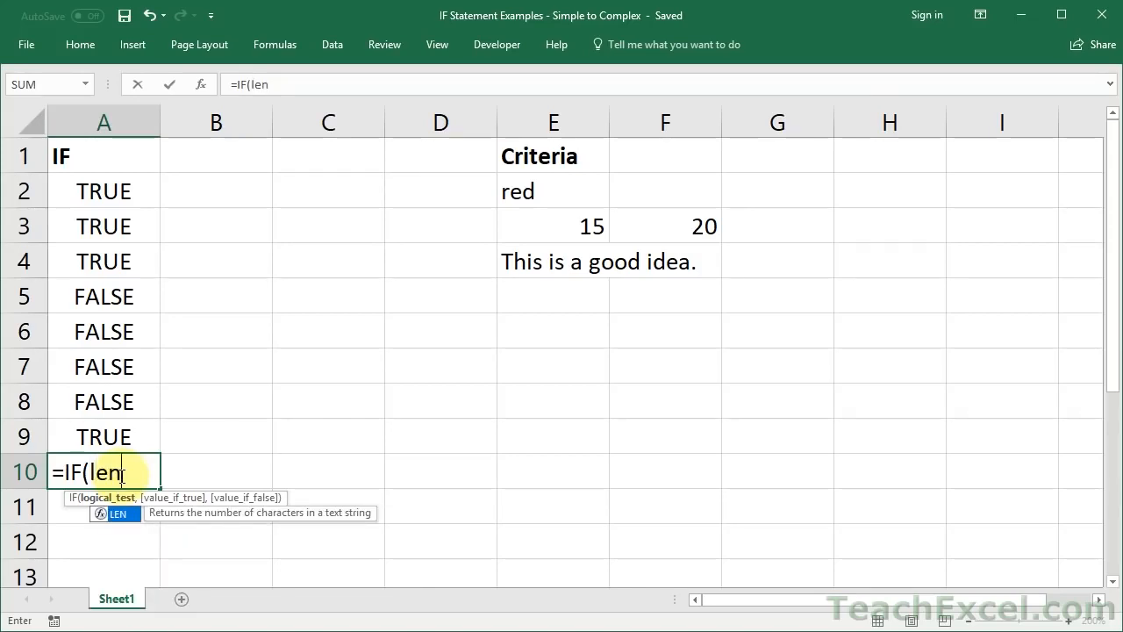
text(()
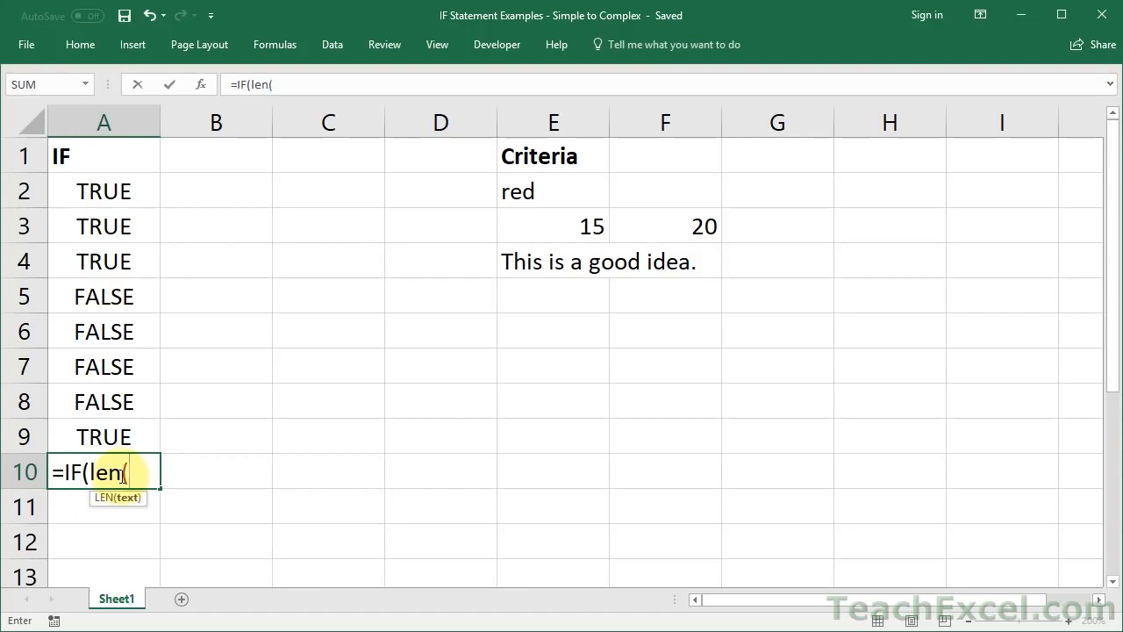
click(520, 260)
text())
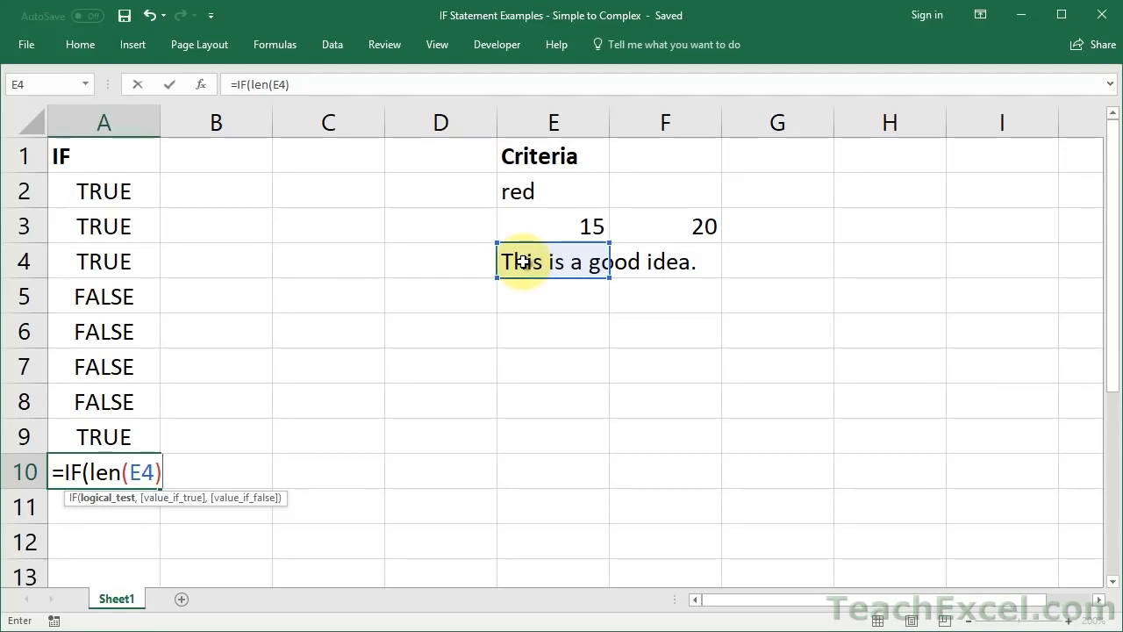
text(>5)
text(,true,false)
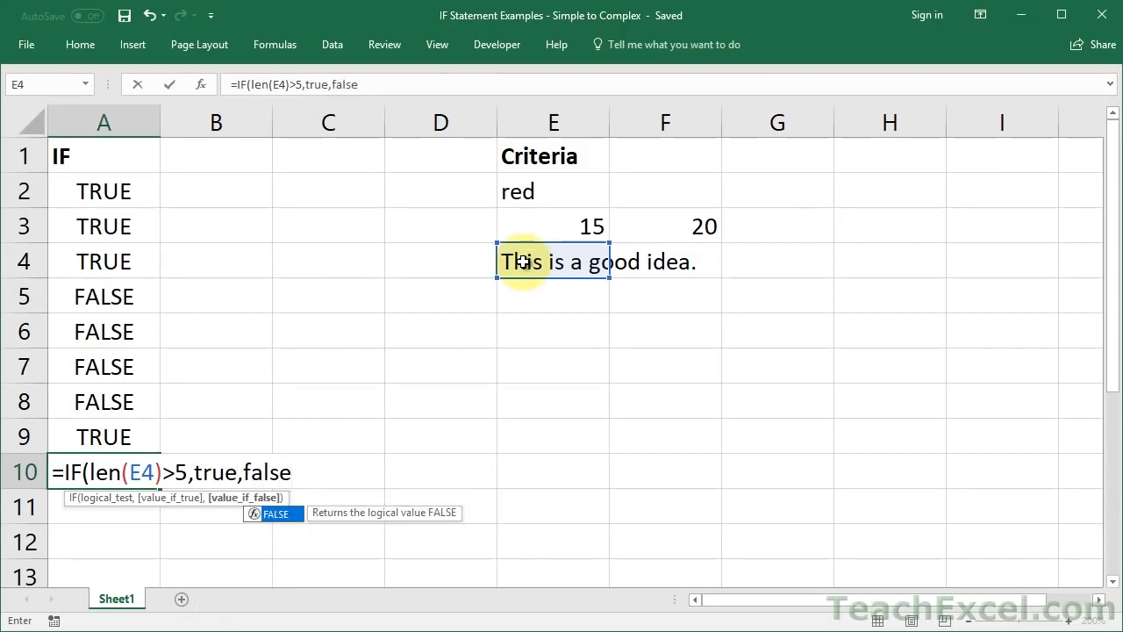
text())
key(ctrl+Return)
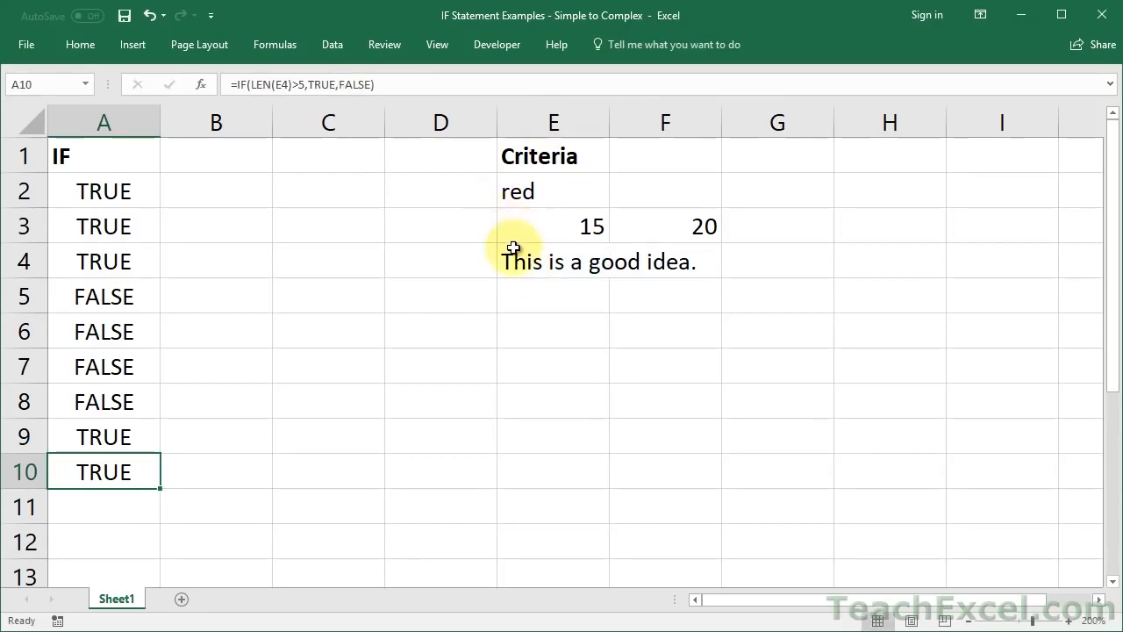
Replace the text in E4 with ok to test cell A10's formula, and undo the replacement
click(524, 261)
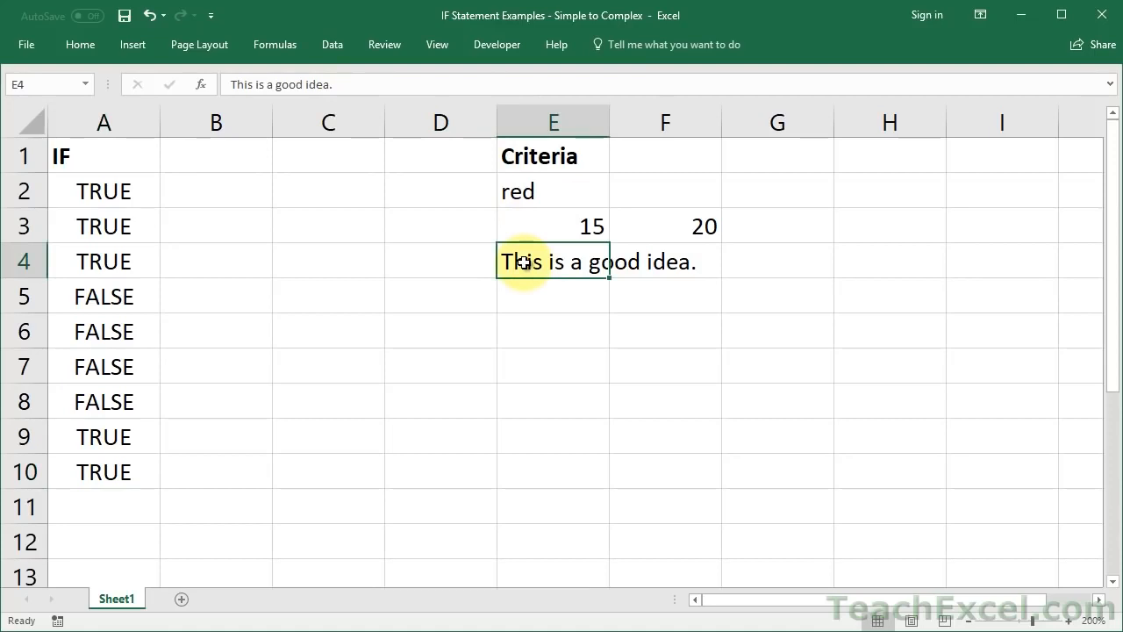
text(ok)
key(ctrl+Return)
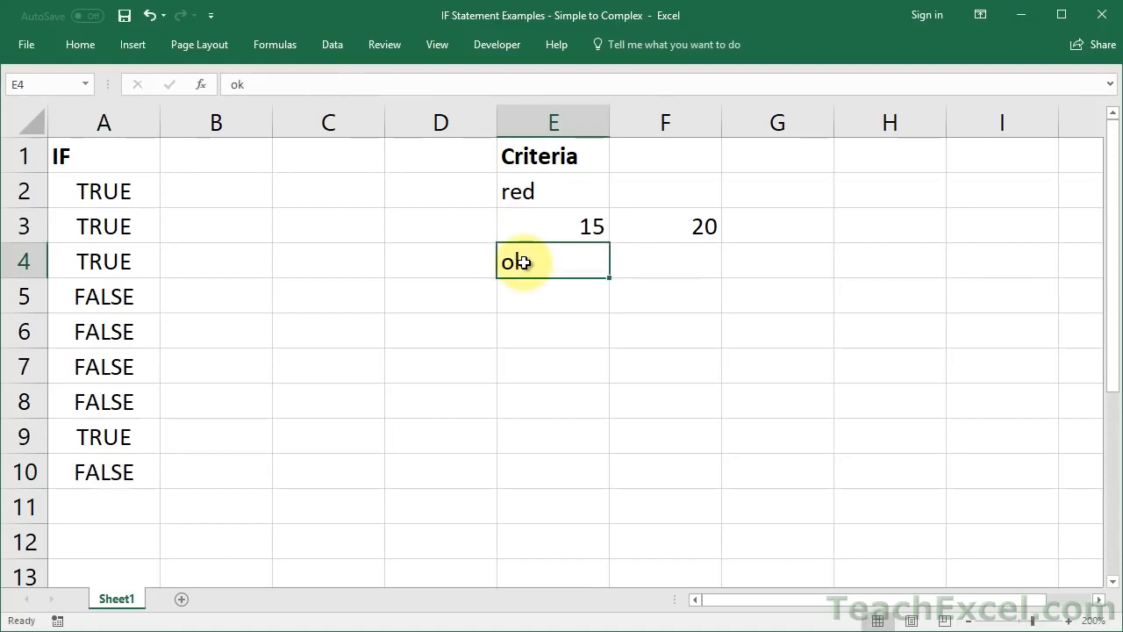
click(96, 472)
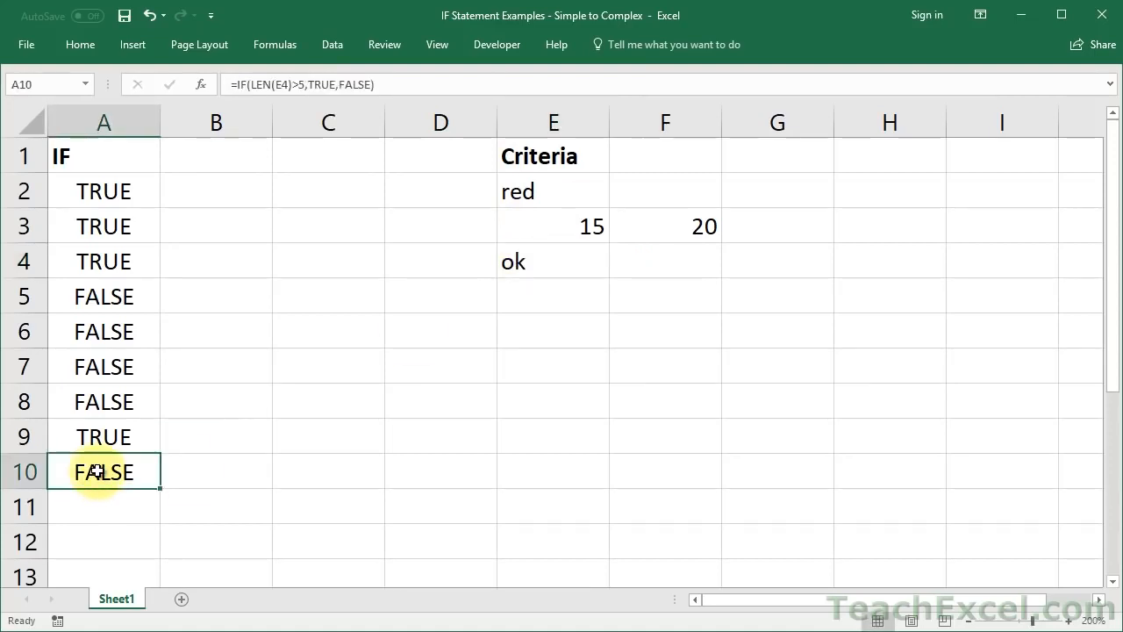
key(ctrl+z)
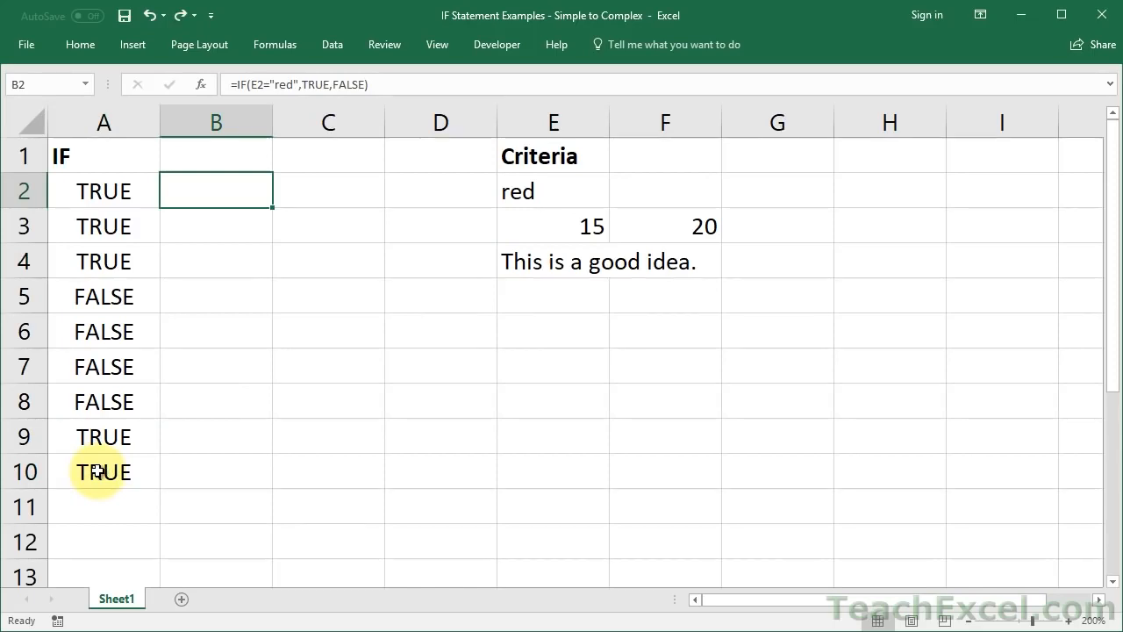
Enter a formula in cell B2 that tests the first four characters of E4: =IF(left(E4,4)="this",true,false)
key(Delete)
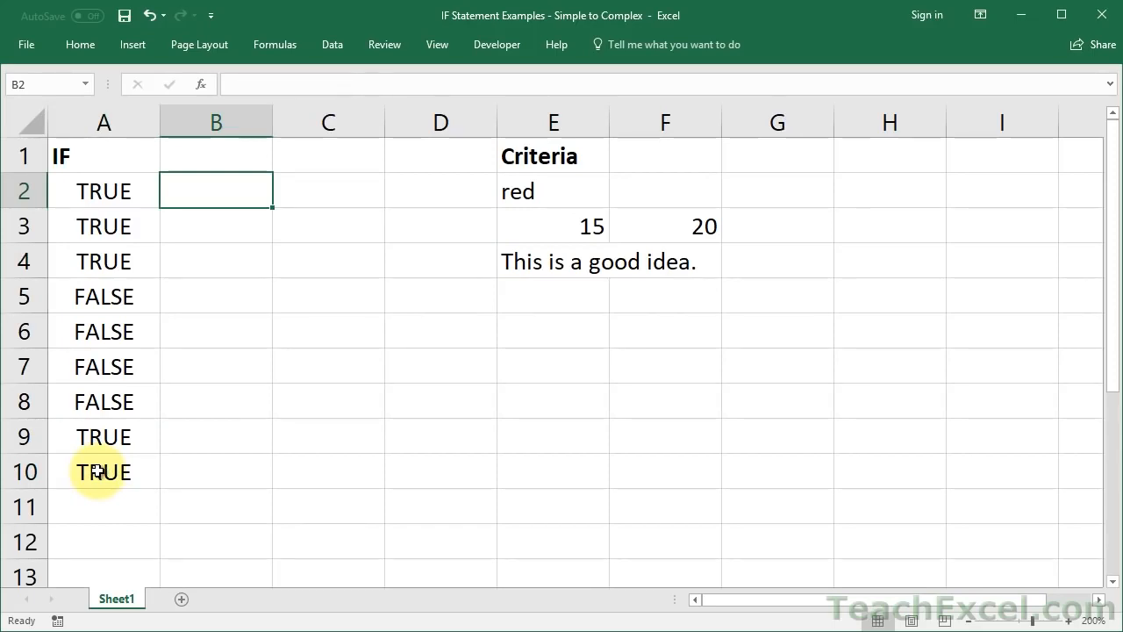
text(=if)
key(Tab)
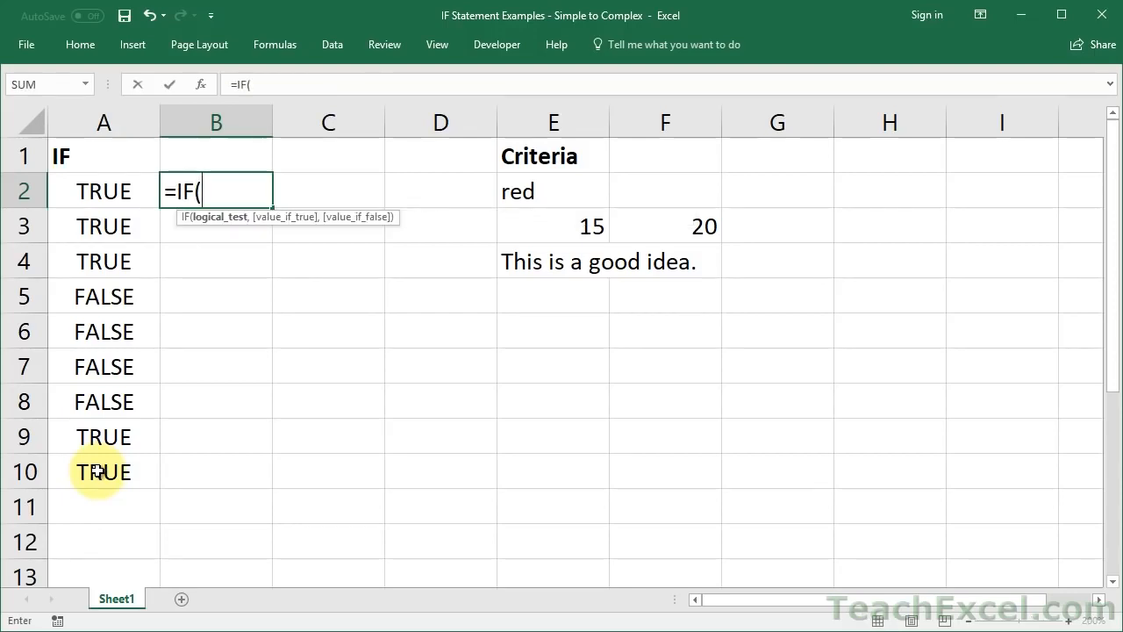
text(left)
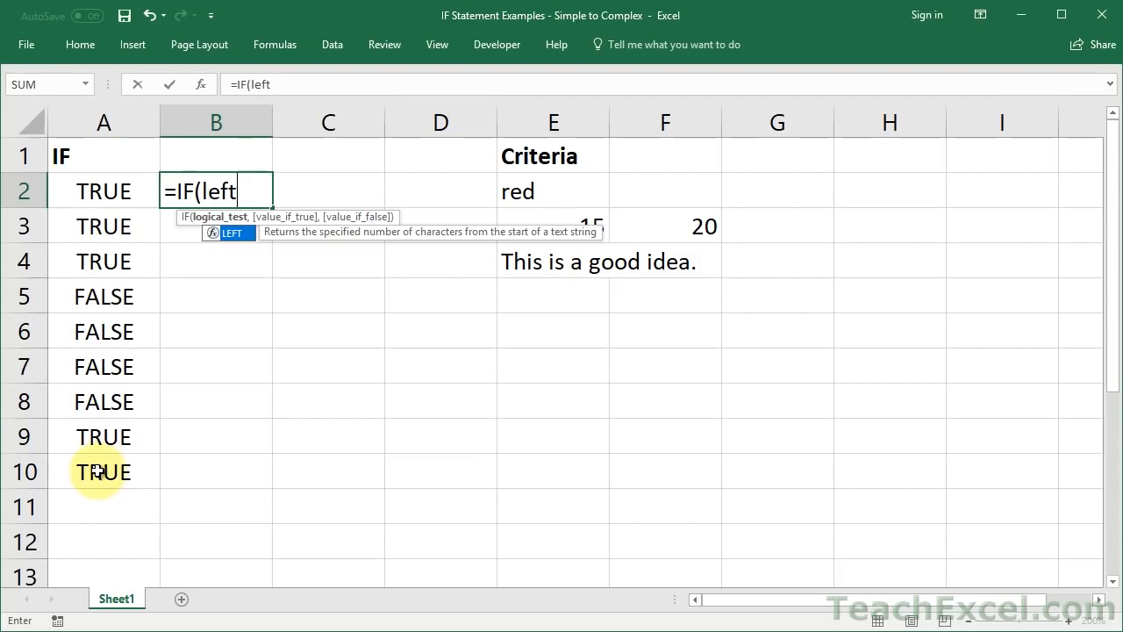
text(()
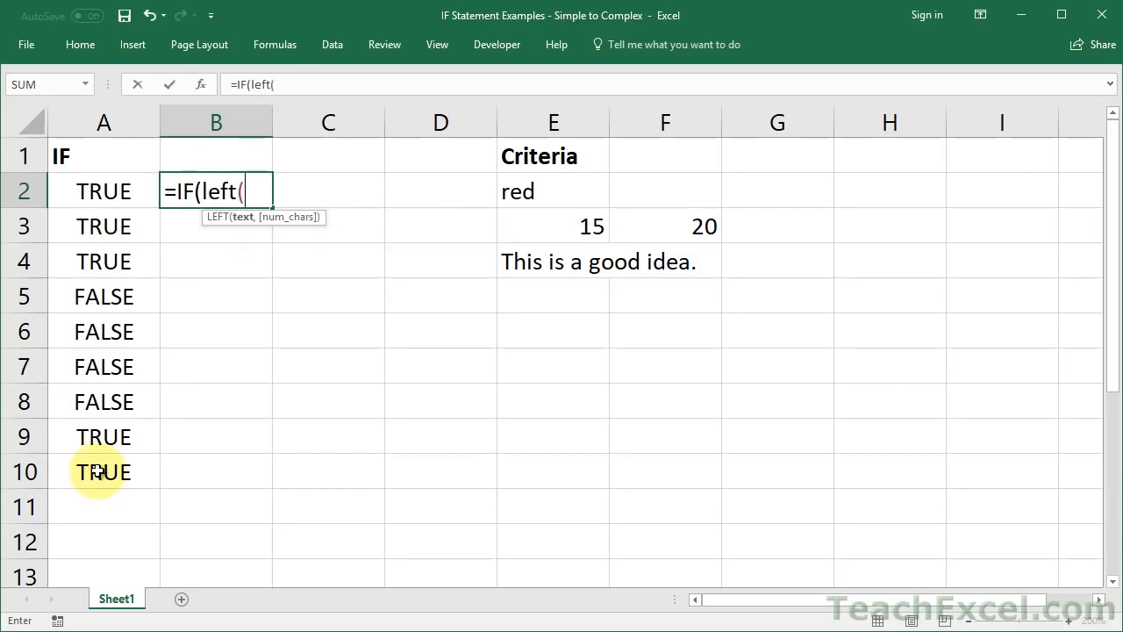
click(523, 274)
text(,)
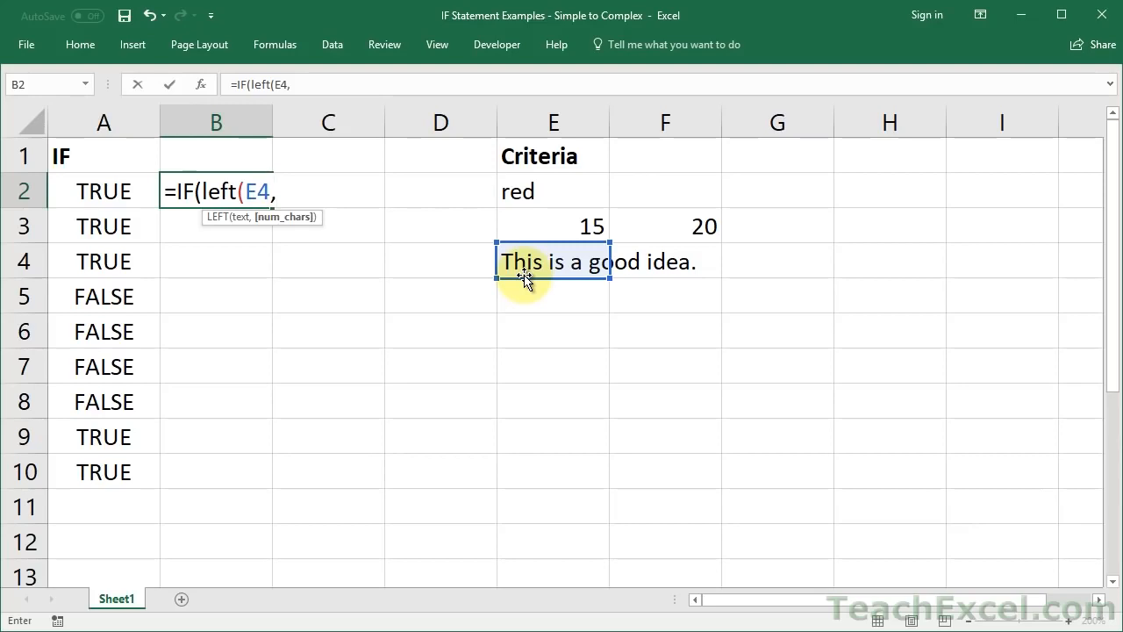
text(4))
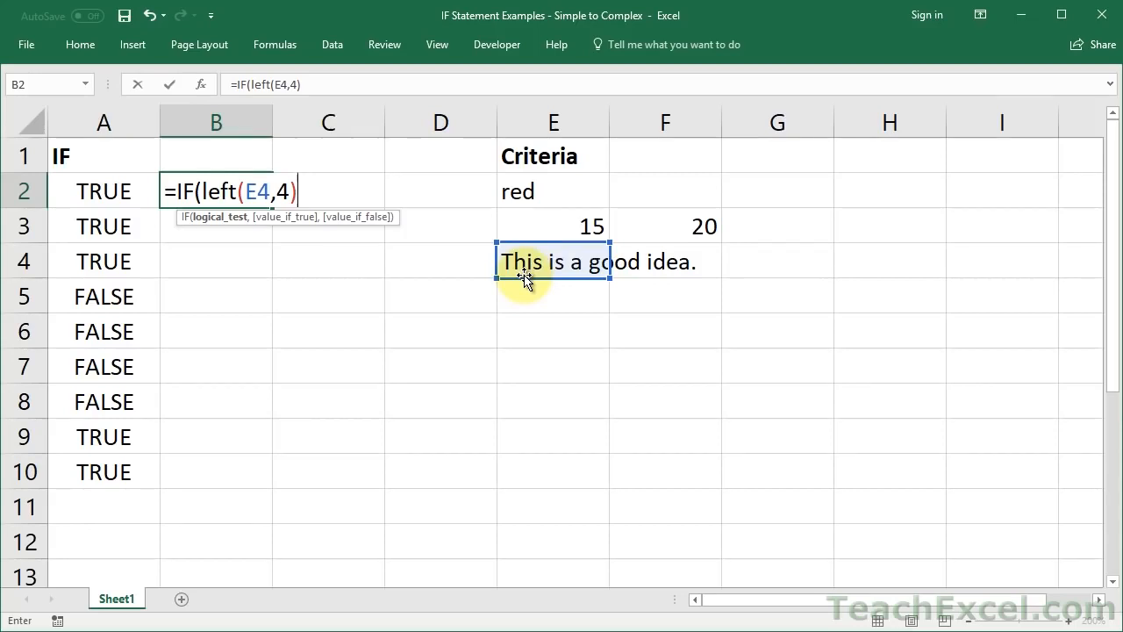
text(="this")
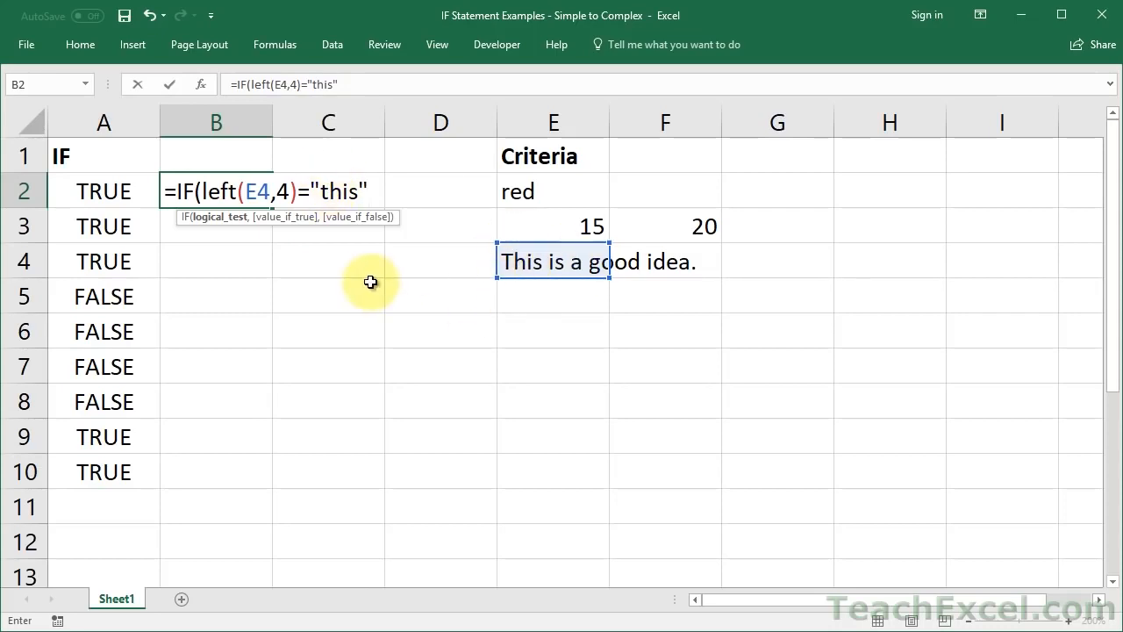
text(,true)
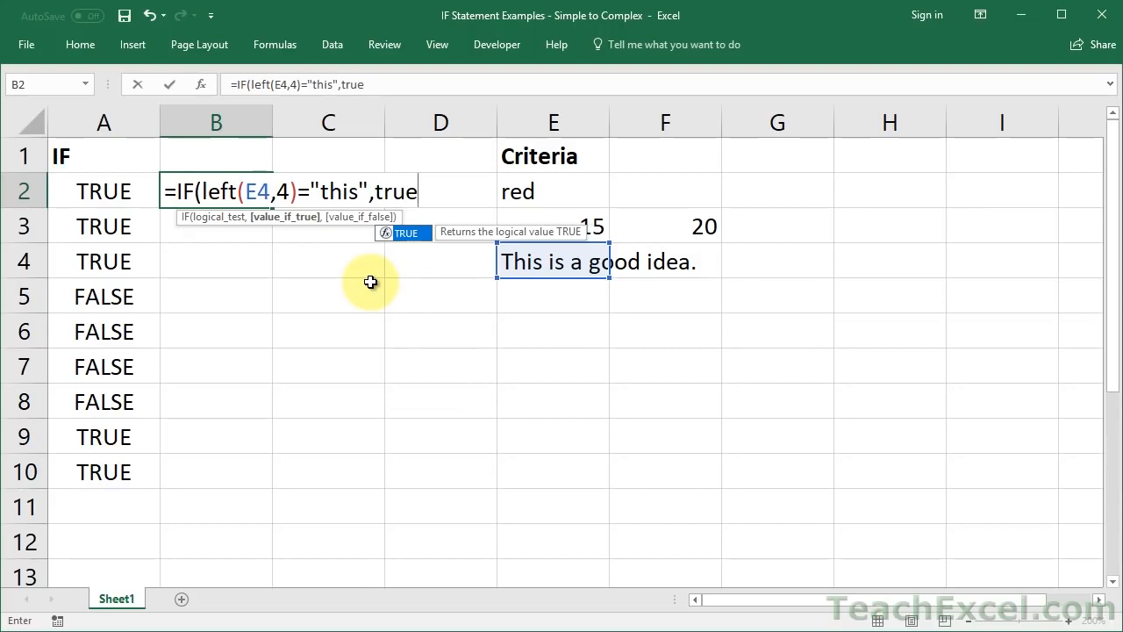
text(,)
text(e)
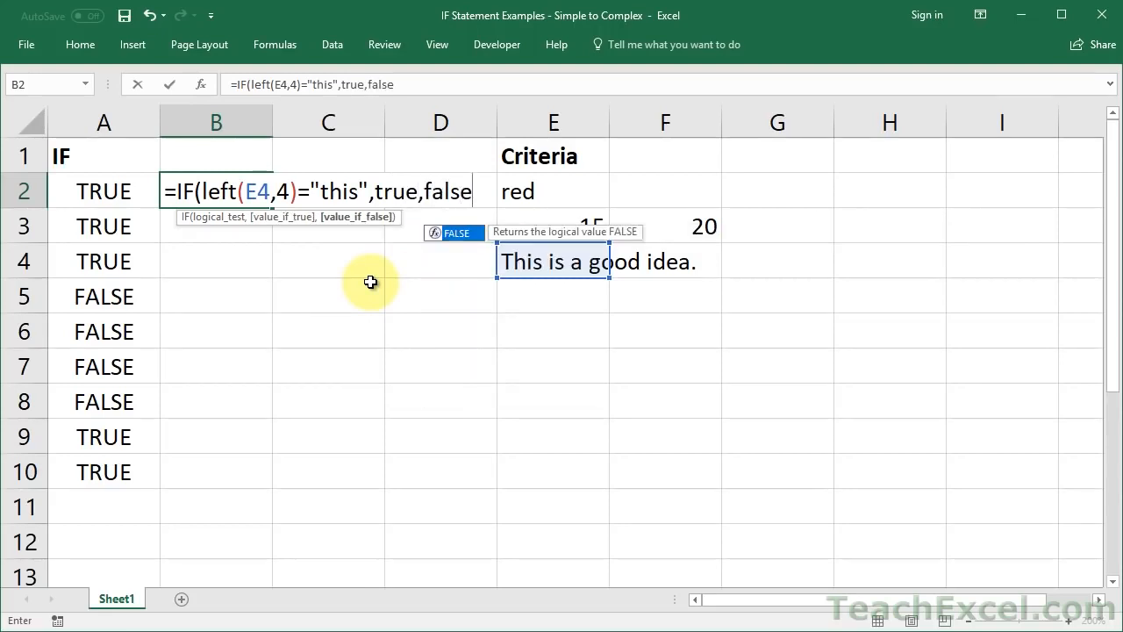
text())
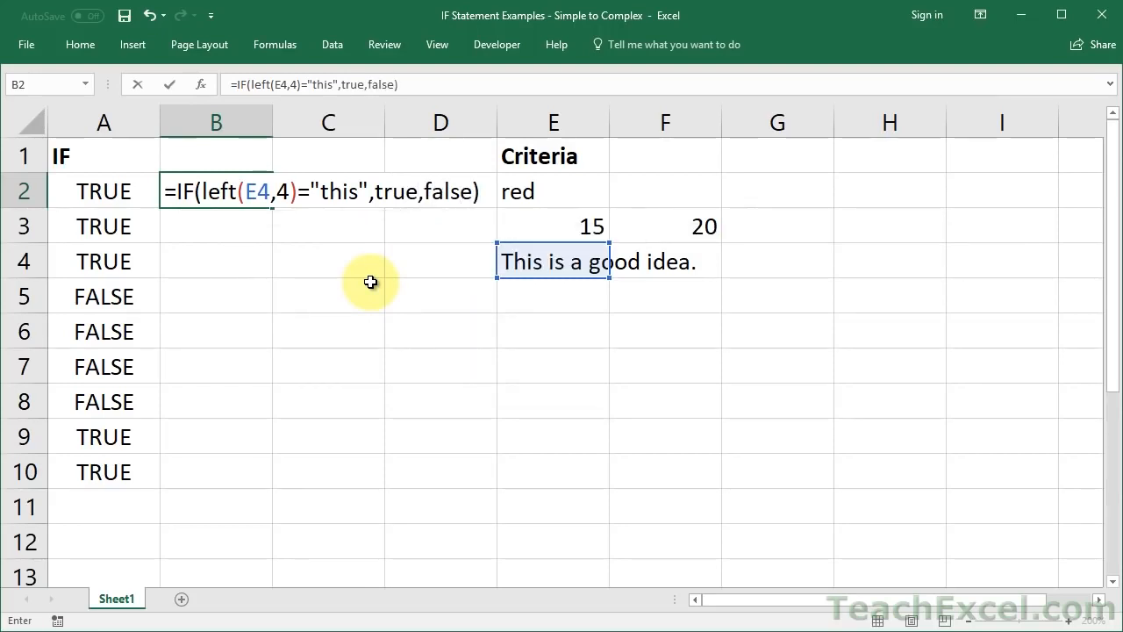
key(ctrl+Return)
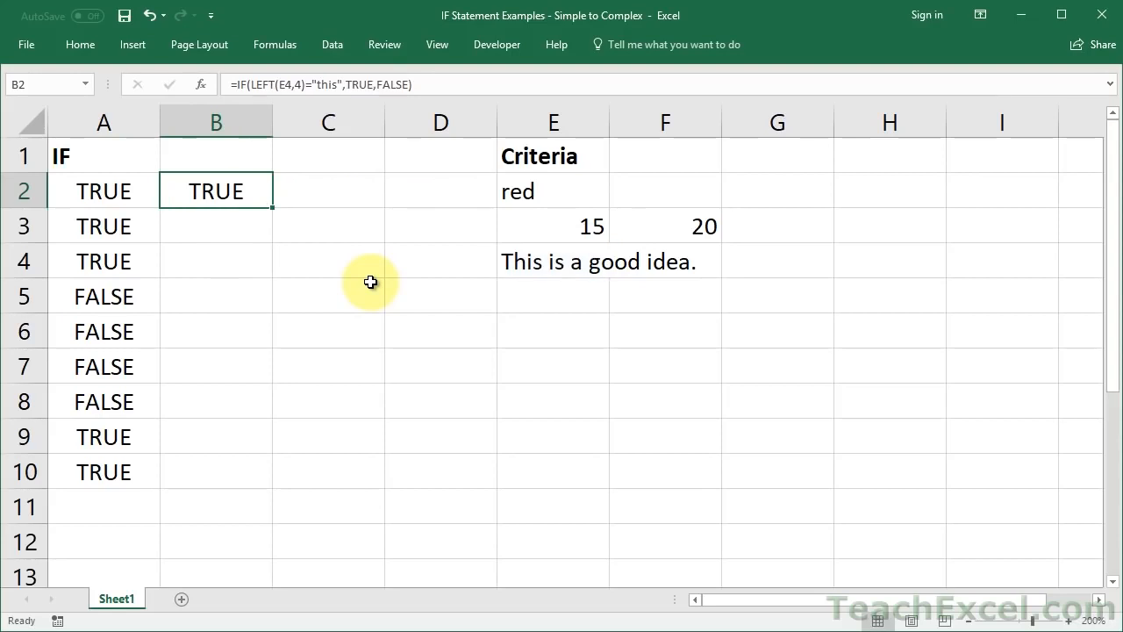
Change the word This to Thias in E4 to test cell B2's formula, and undo the change
double_click(539, 262)
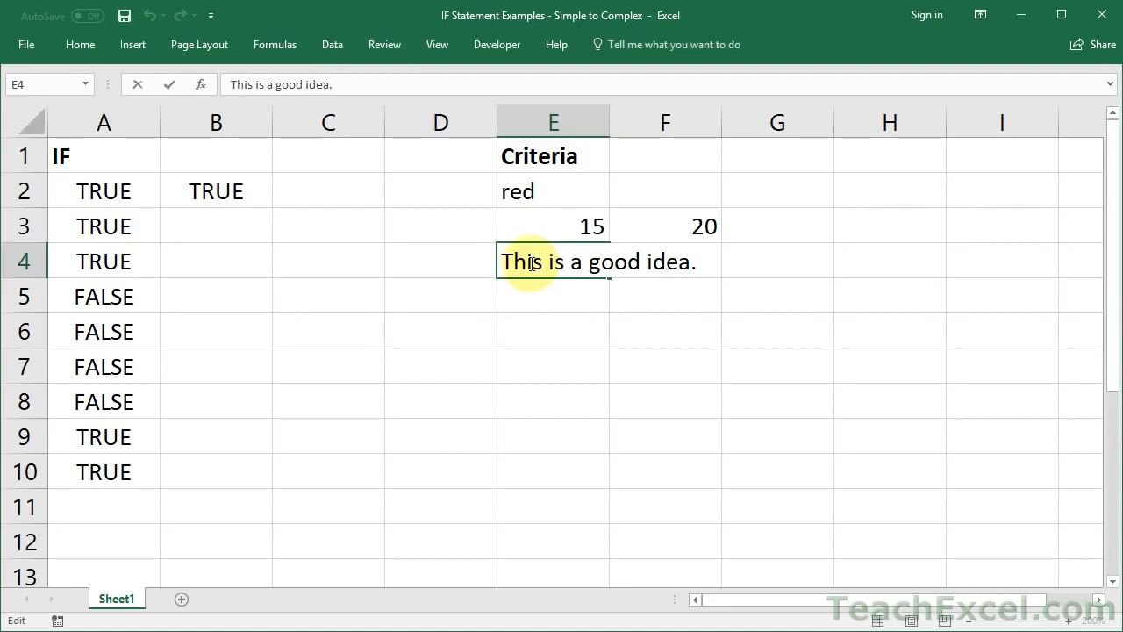
text(a)
key(Return)
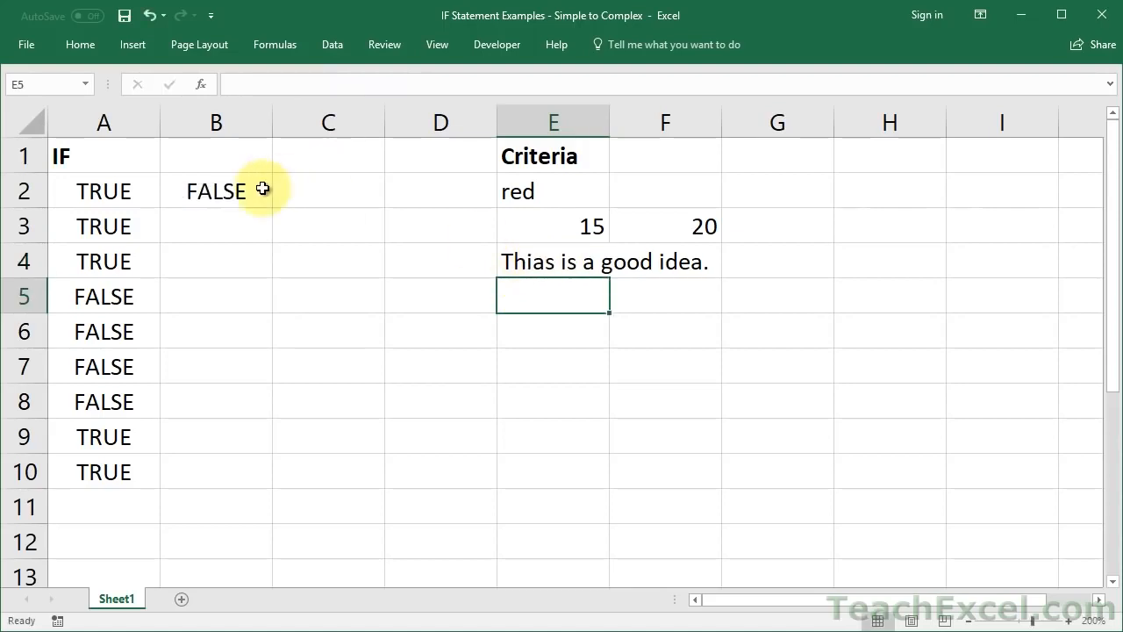
click(263, 189)
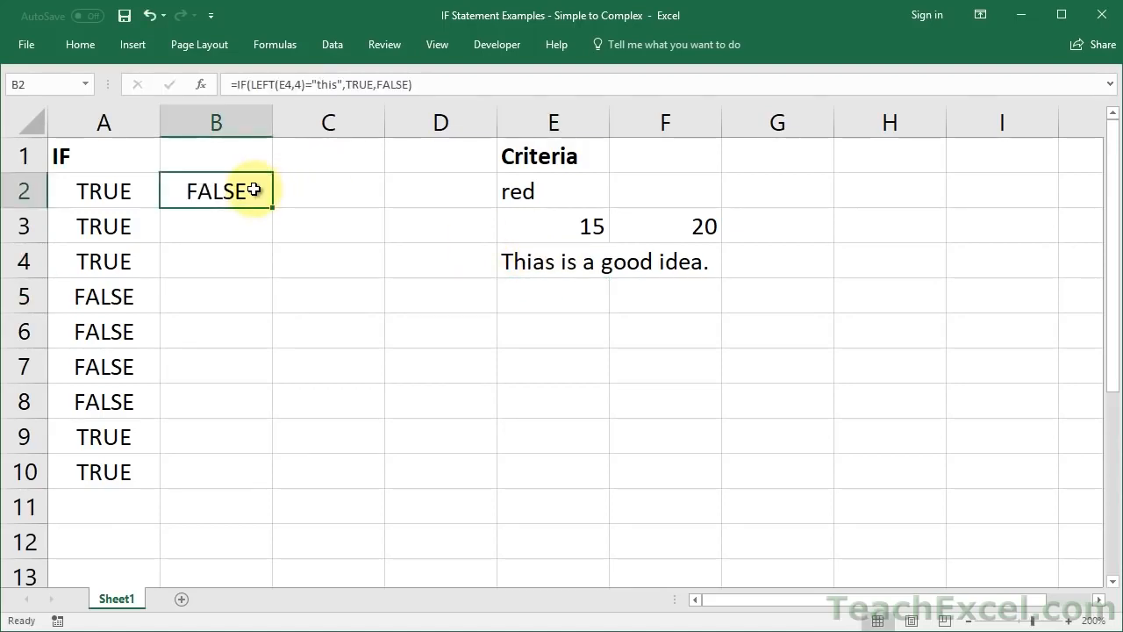
key(ctrl+z)
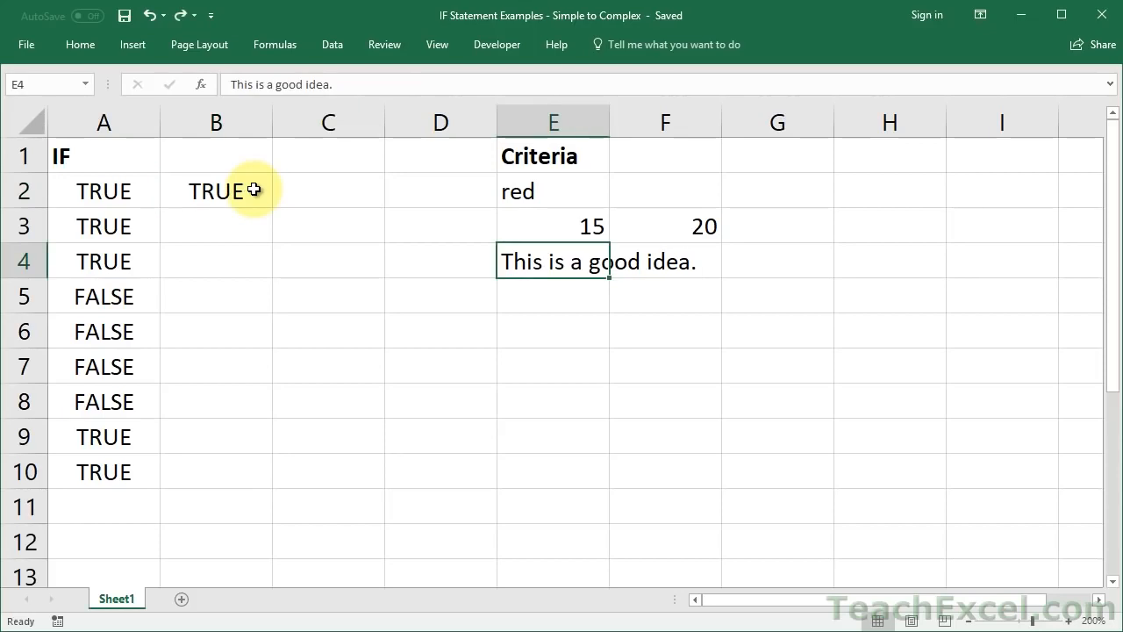
Enter a formula in cell B3 that tests the last four characters of E4: =IF(right(E4,4)="idea",true,false)
click(254, 190)
key(Down)
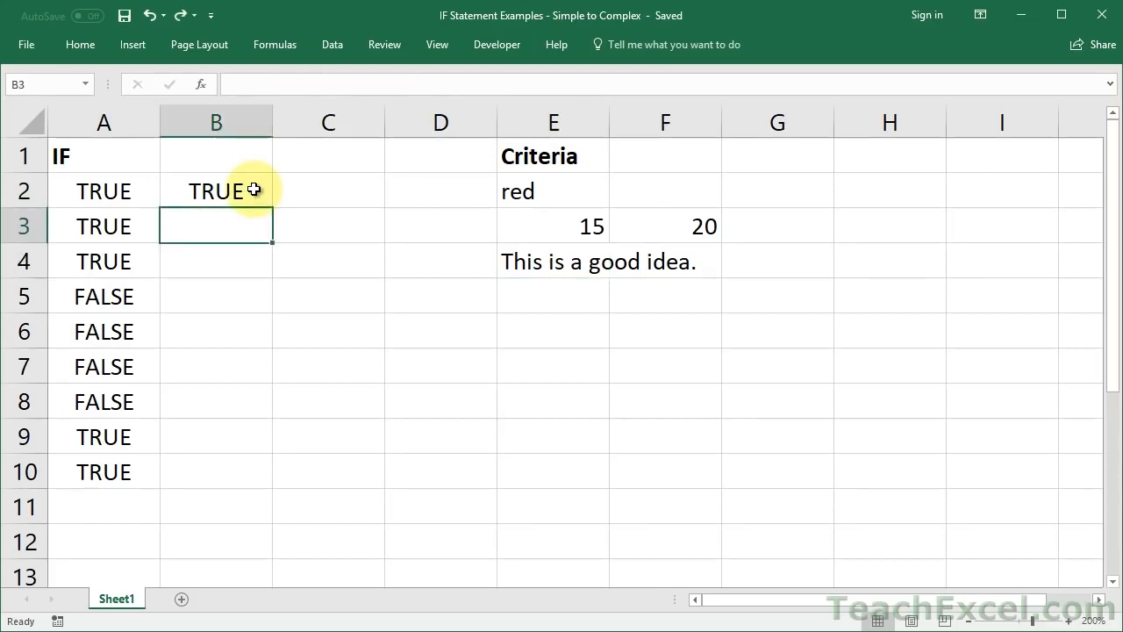
text(=)
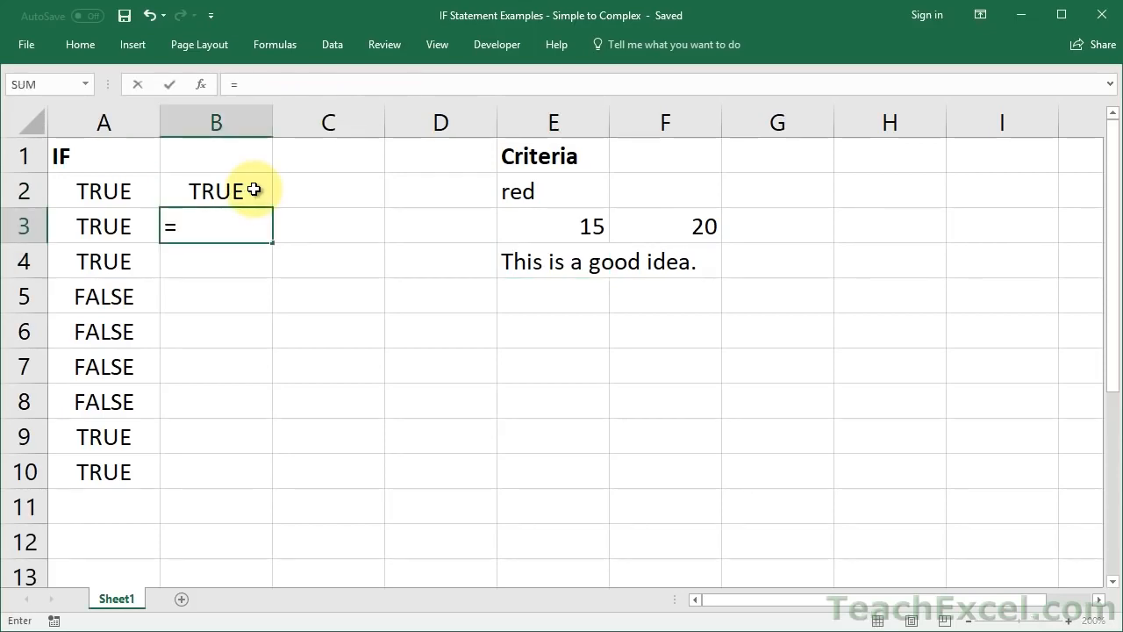
text(IF(right)
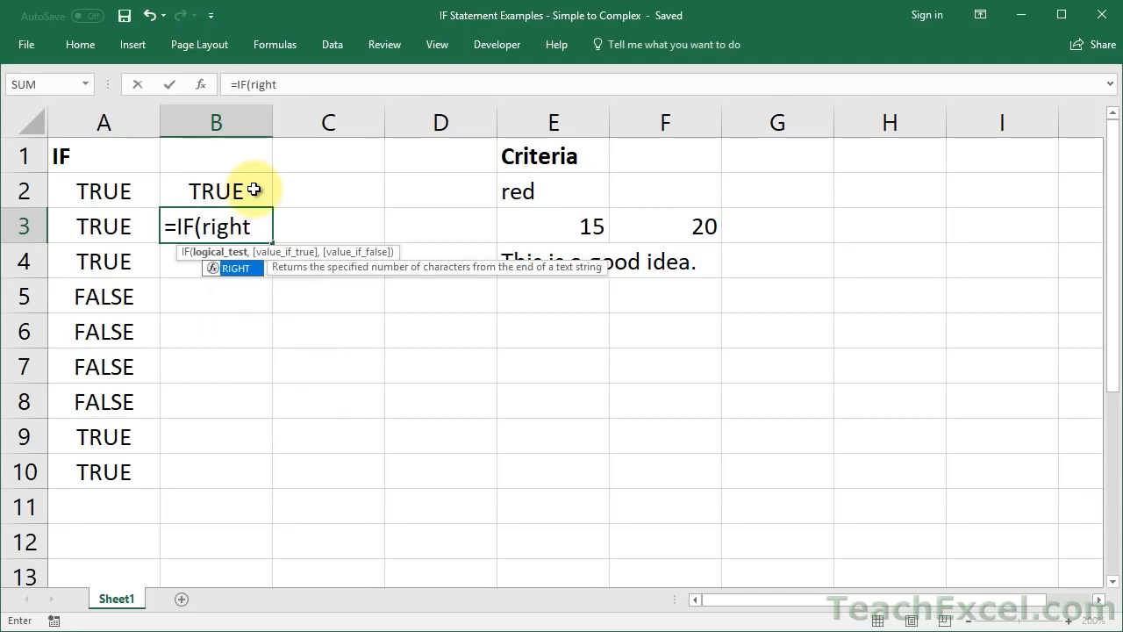
text(()
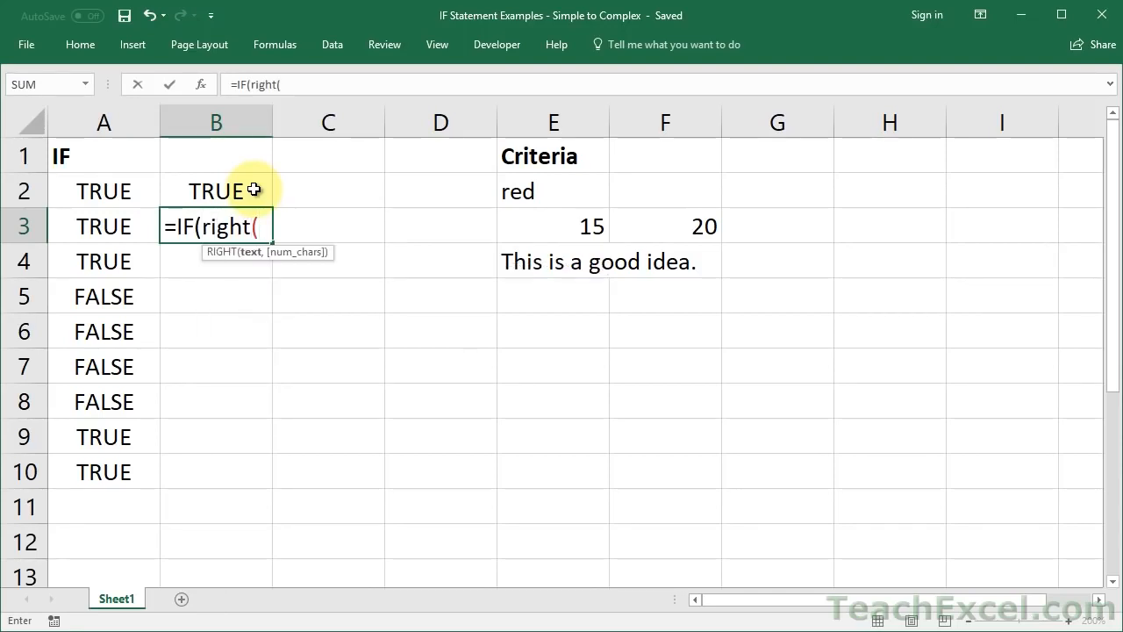
click(522, 260)
text(,)
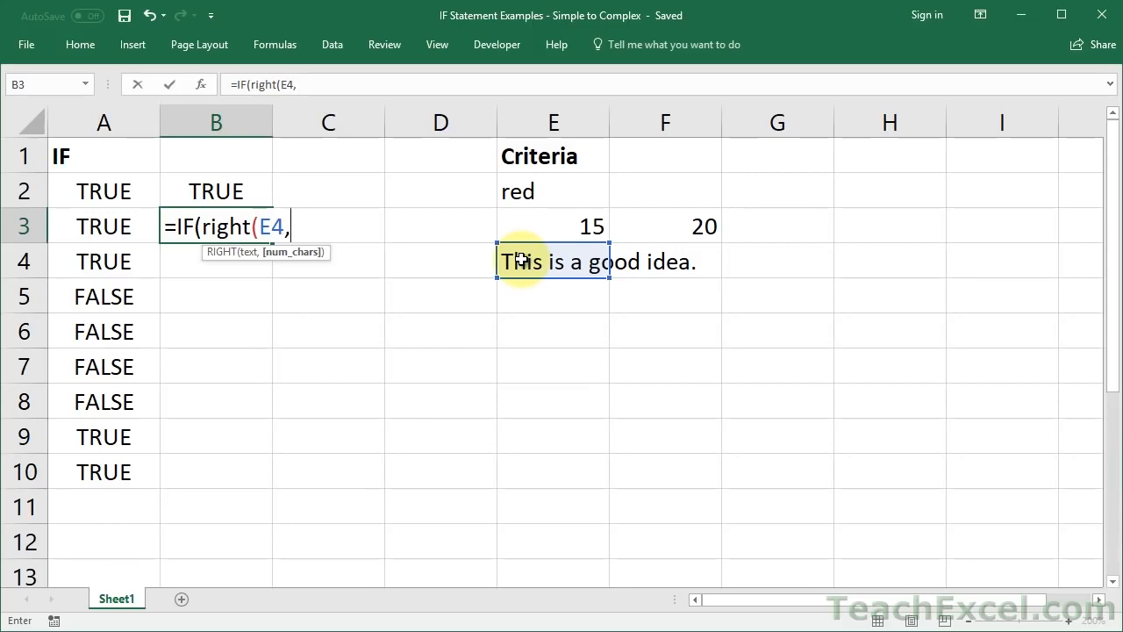
text(4)
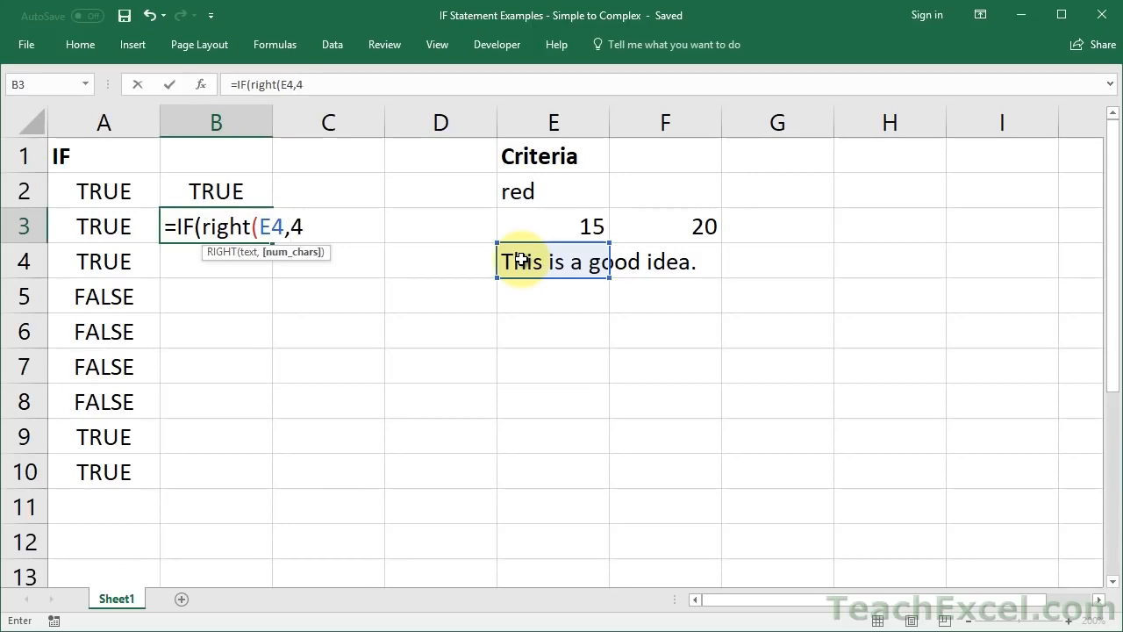
text())
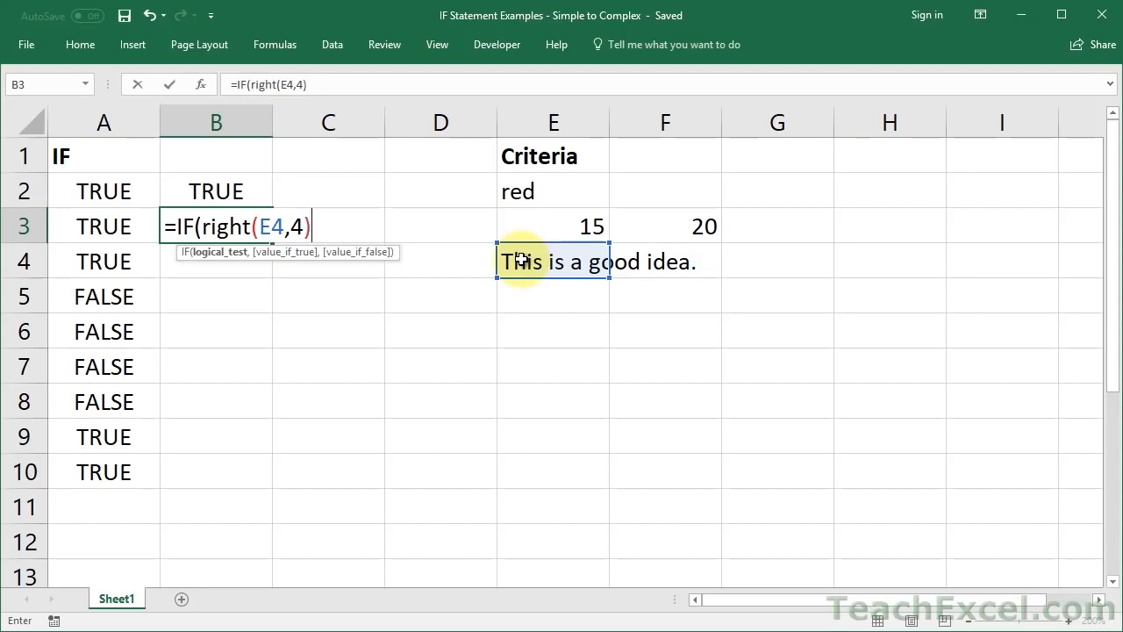
text(="idea")
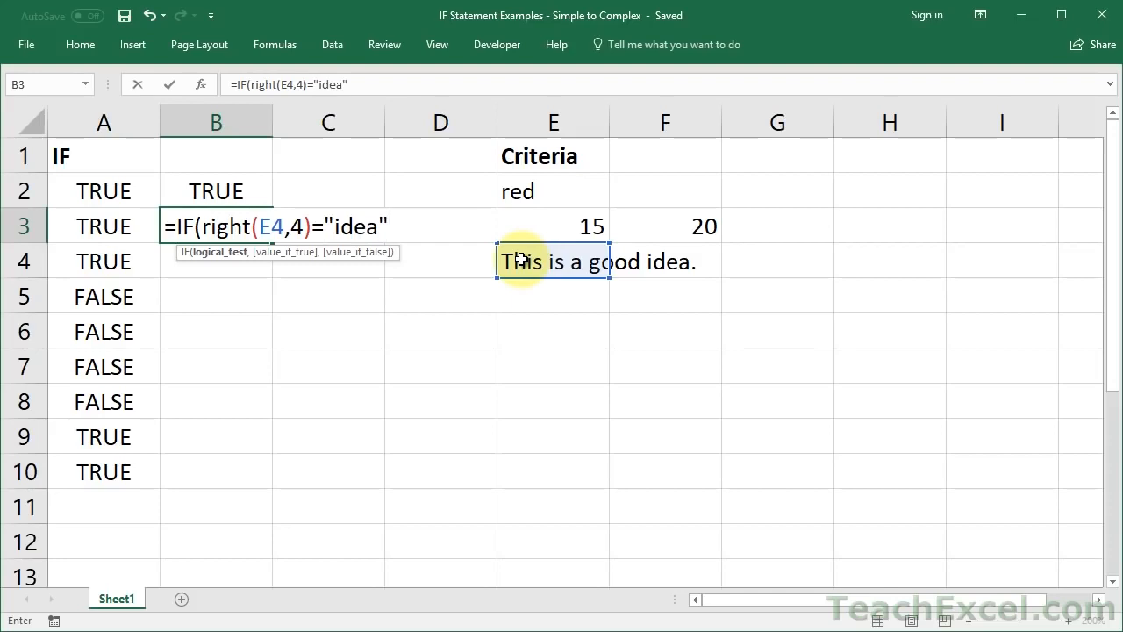
text(,tru)
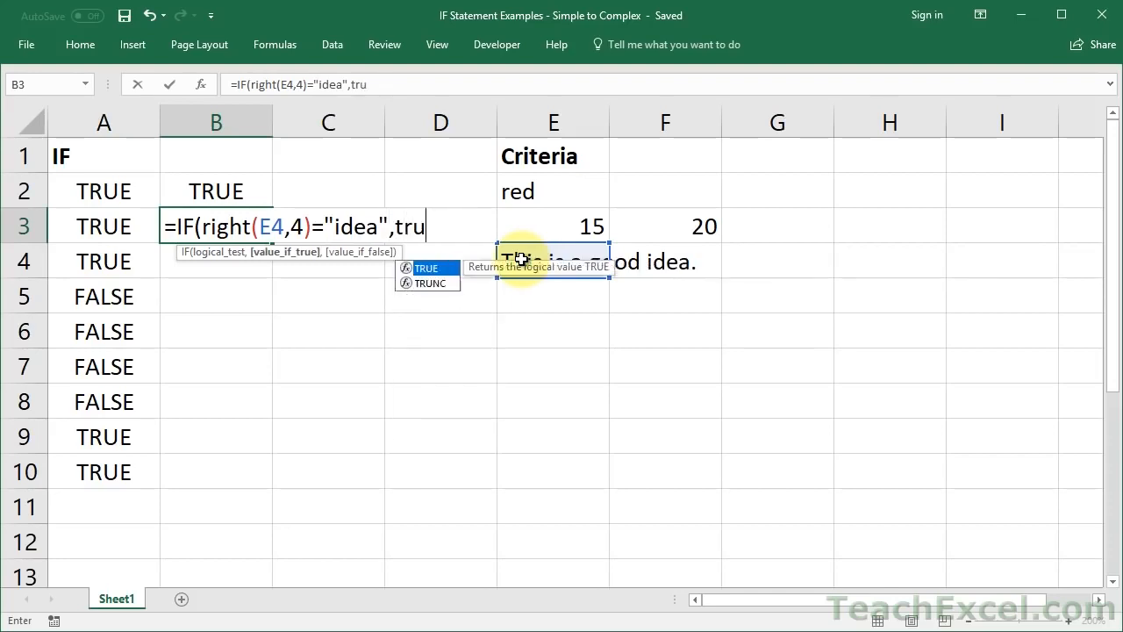
text(e,false))
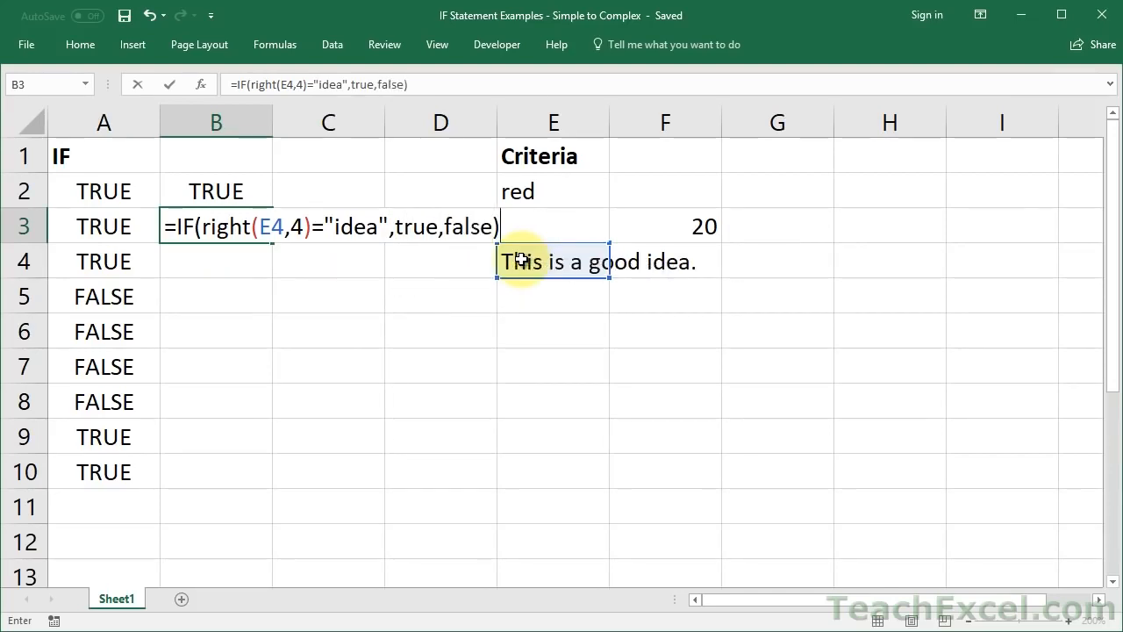
key(ctrl+Return)
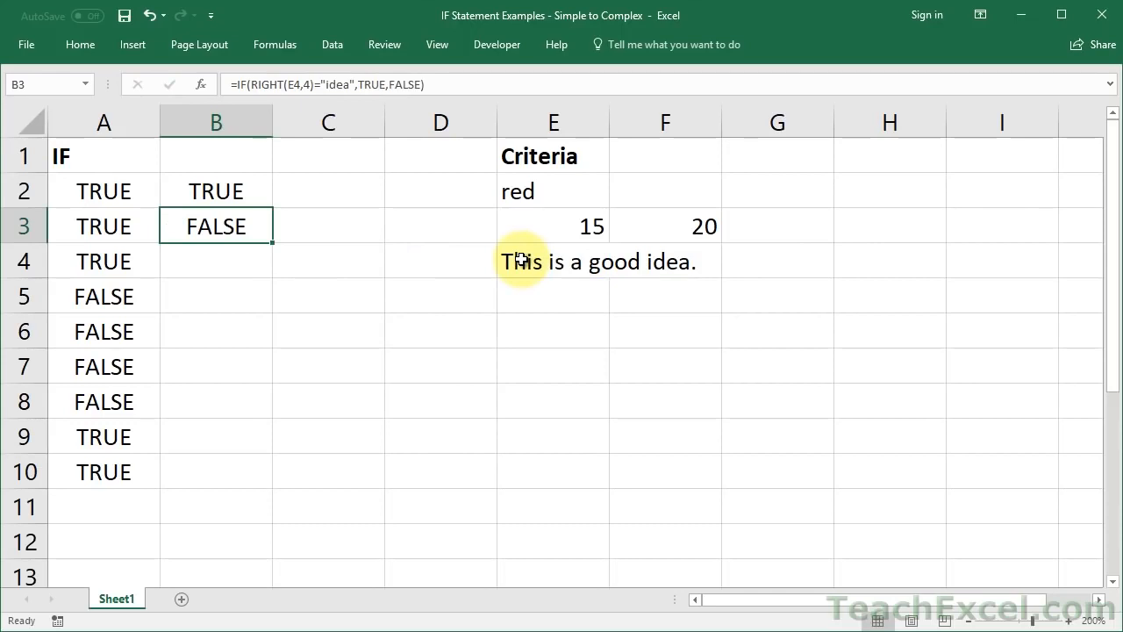
Highlight the ending characters of the text in E4 to compare them with cell B3's RIGHT test, leaving the text unedited
click(520, 259)
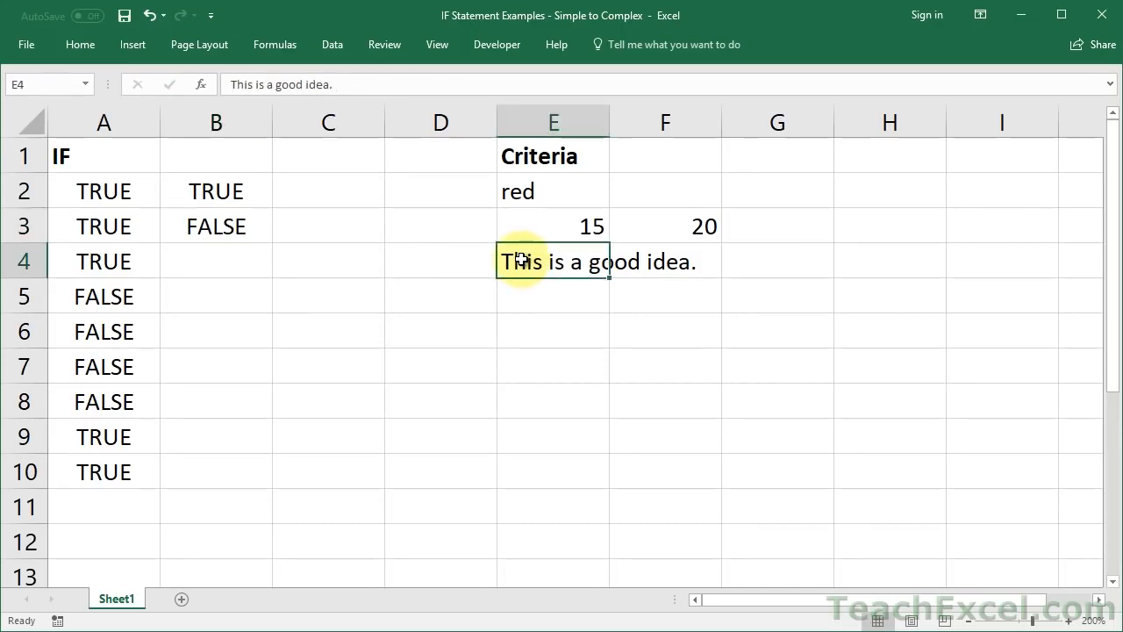
double_click(524, 260)
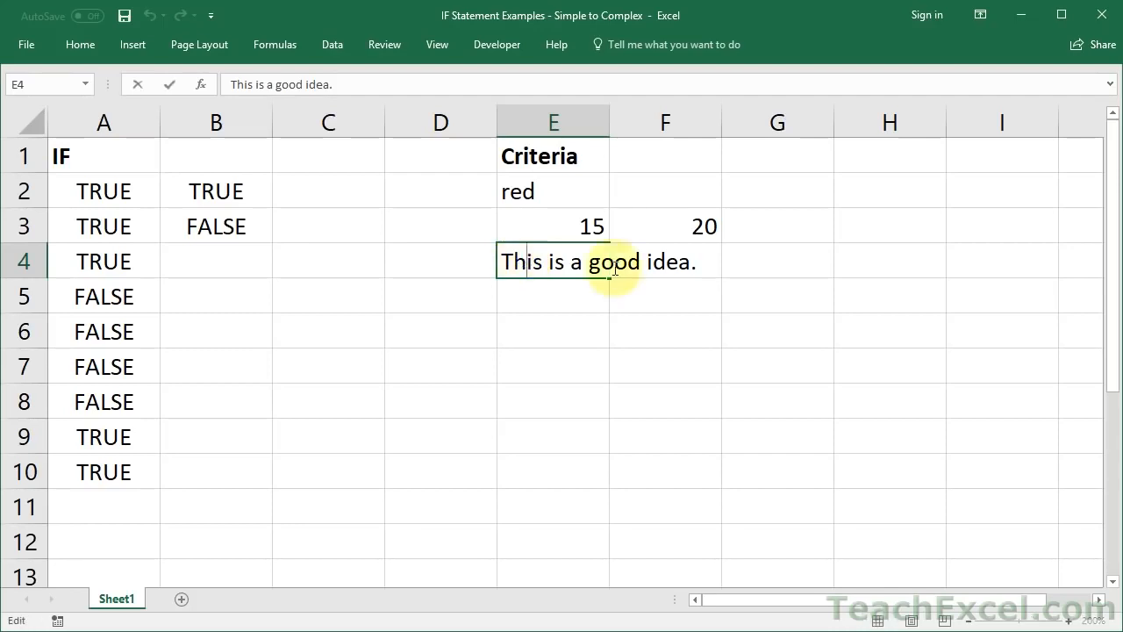
click(708, 264)
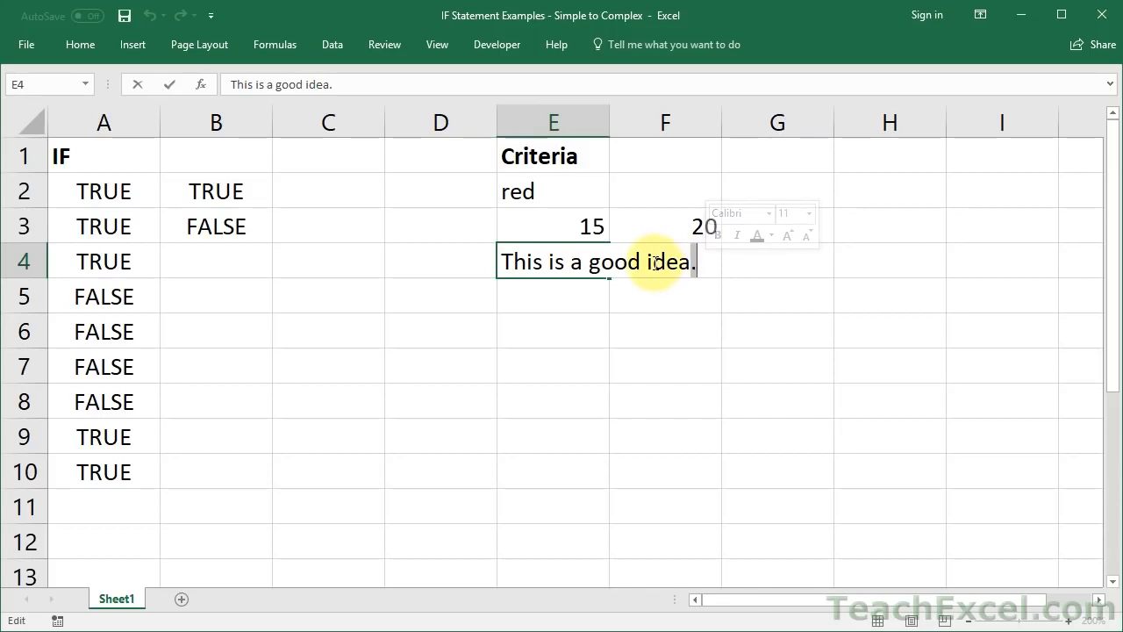
drag(654, 262, 716, 262)
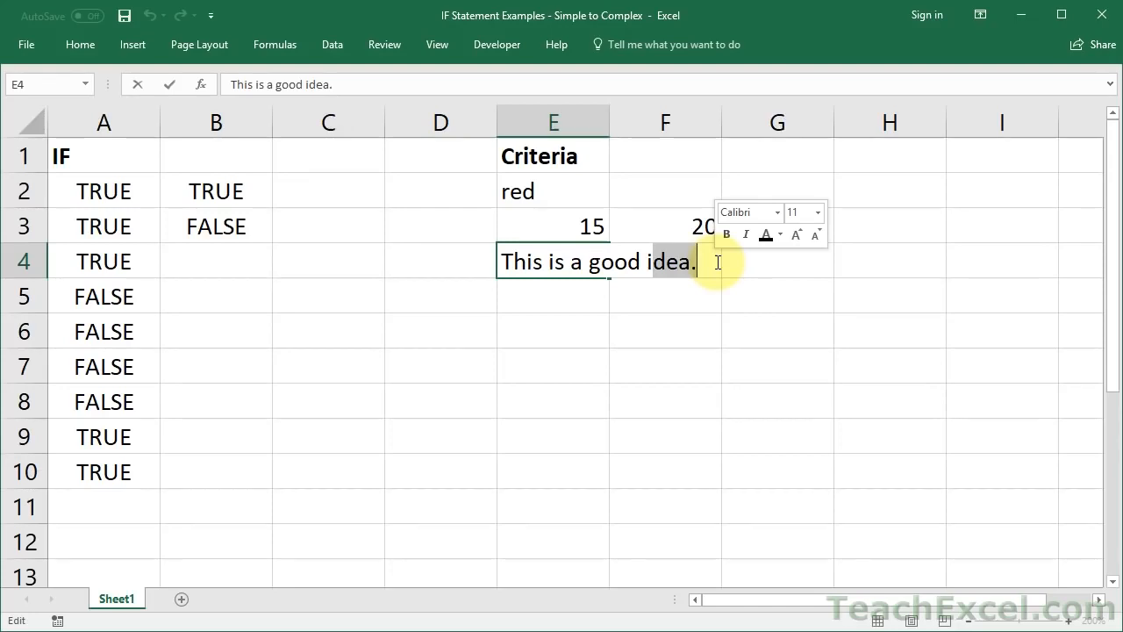
click(647, 264)
drag(647, 264, 692, 265)
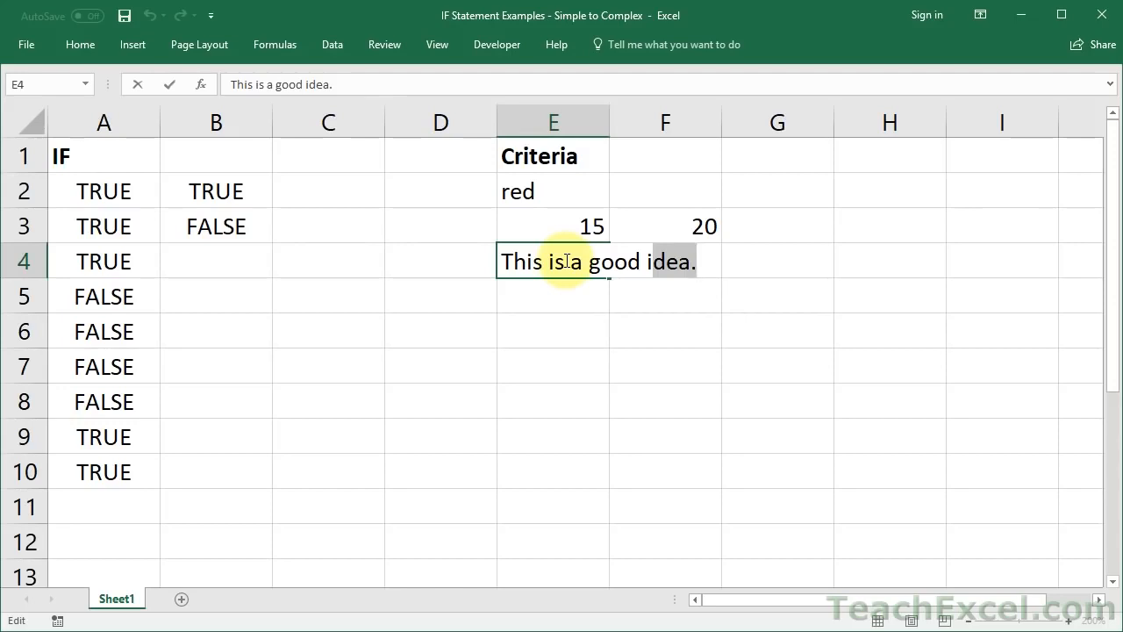
click(214, 262)
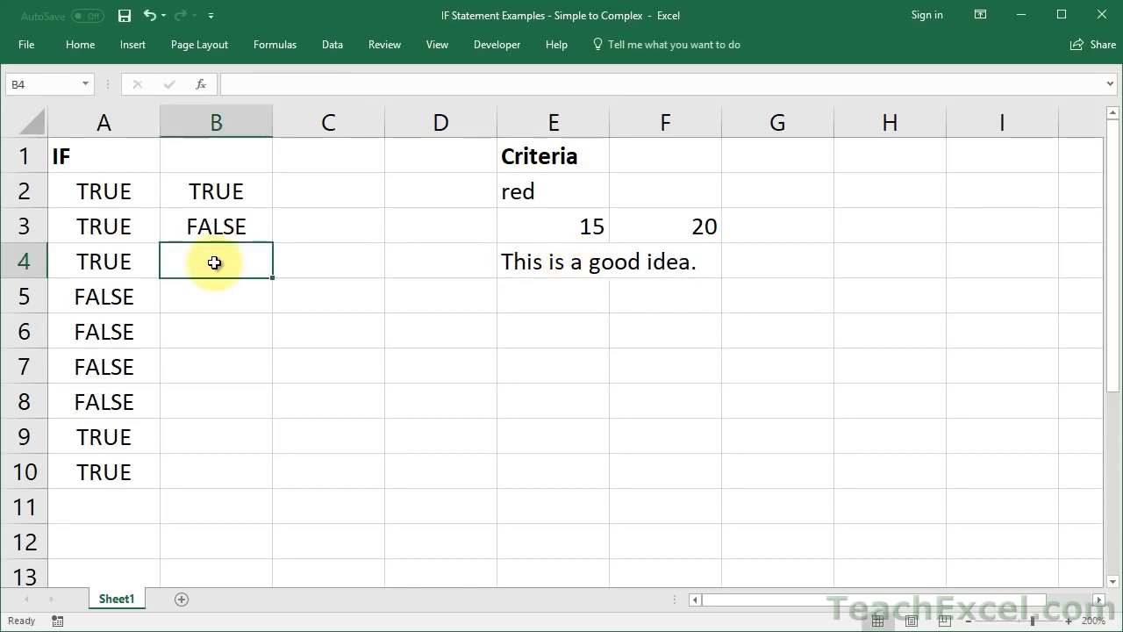
Begin an IF formula in cell B4 whose logical test searches E4 for the word good: =IF(search("good",E4)
click(521, 260)
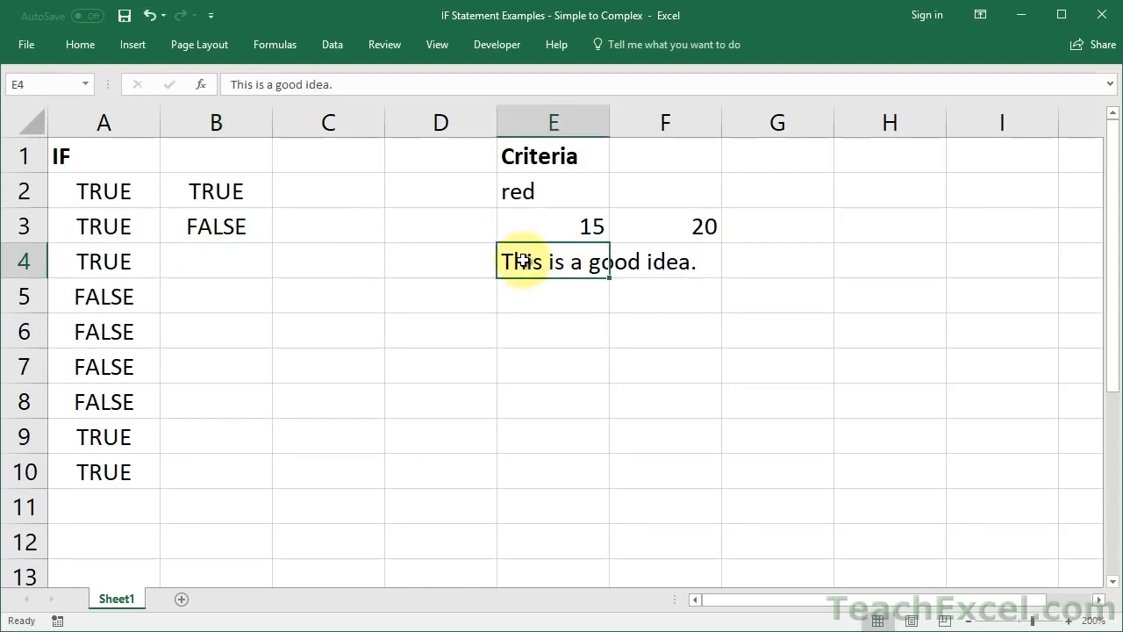
click(212, 254)
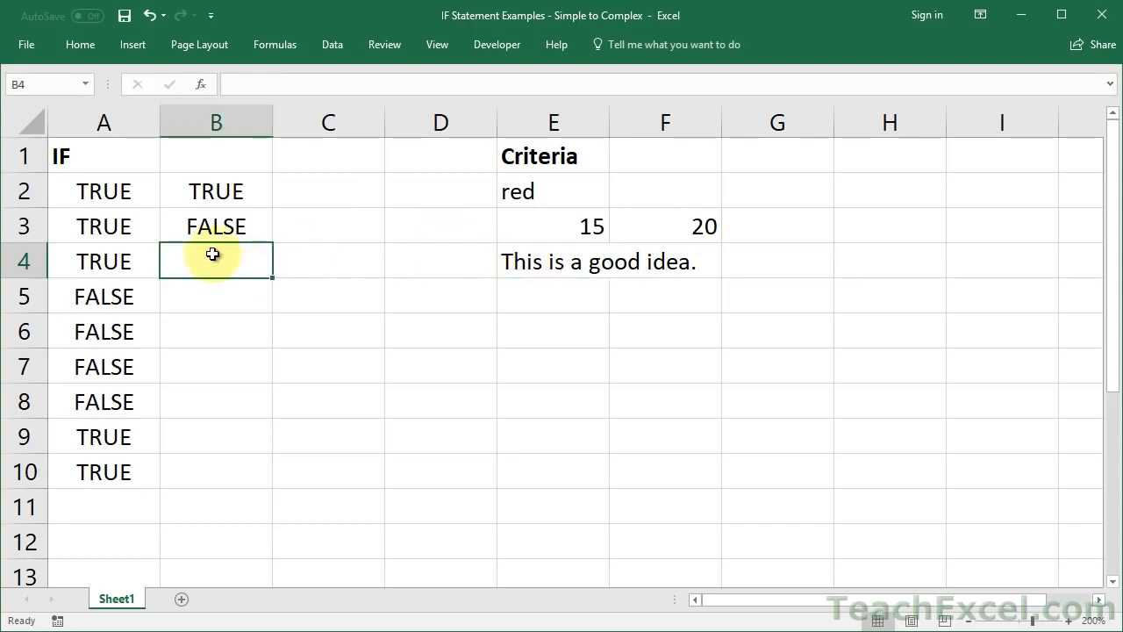
text(=if()
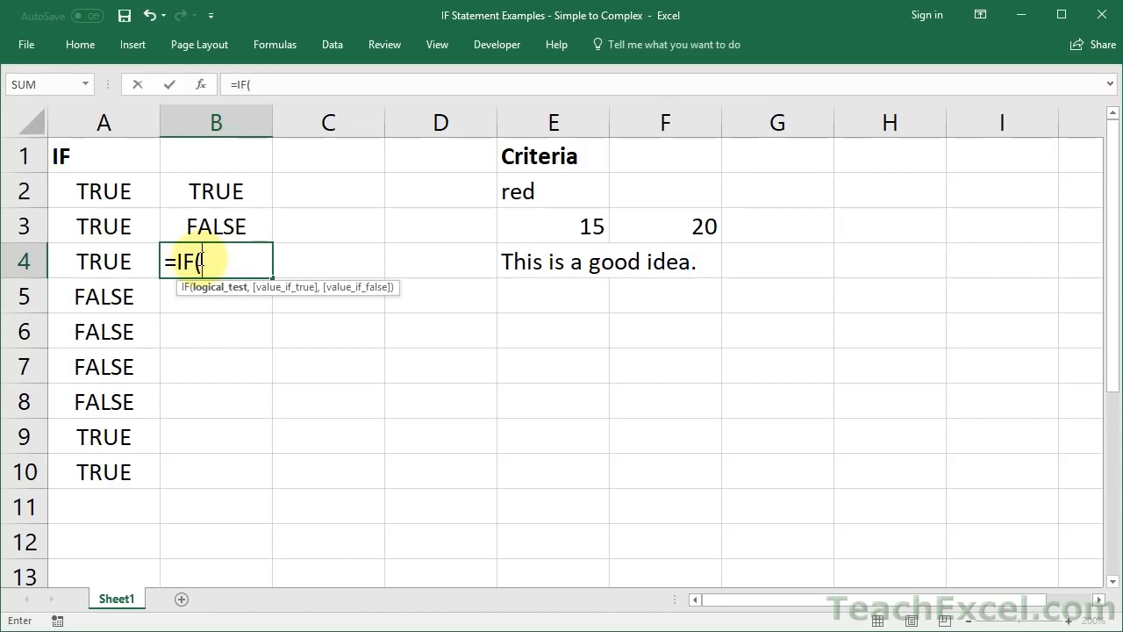
text(find)
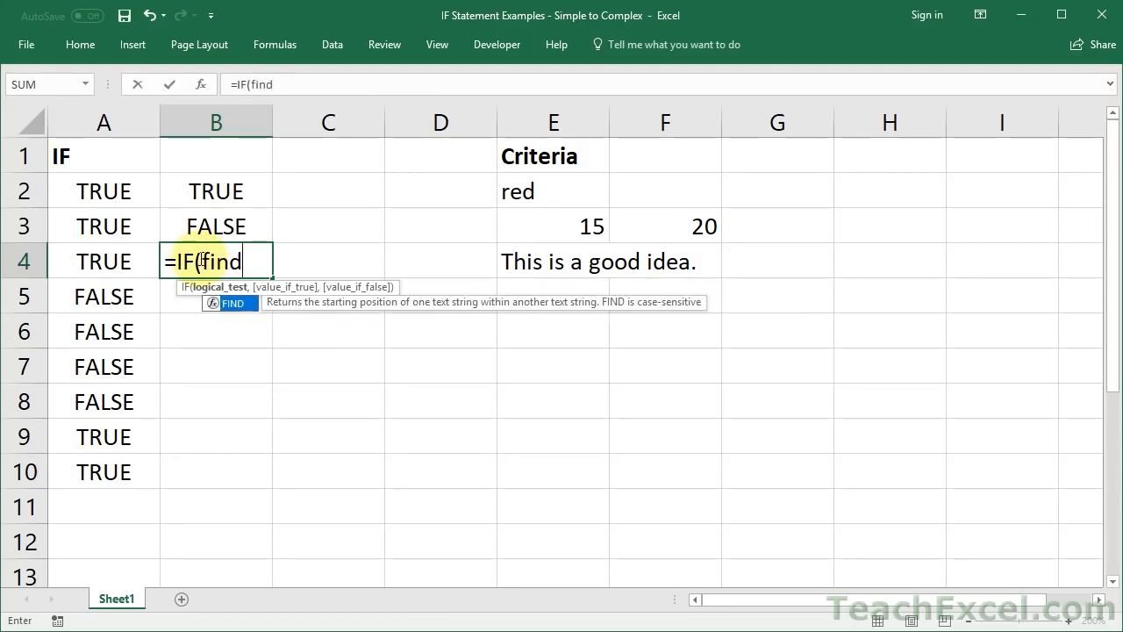
key(BackSpace)
key(BackSpace)
key(BackSpace)
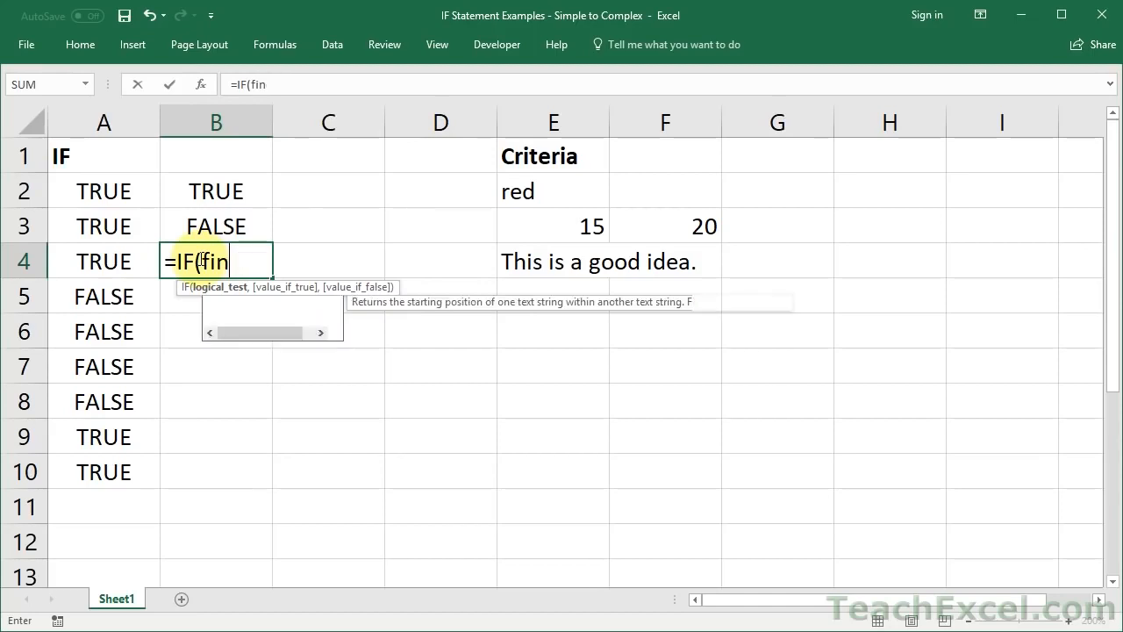
key(BackSpace)
text(search)
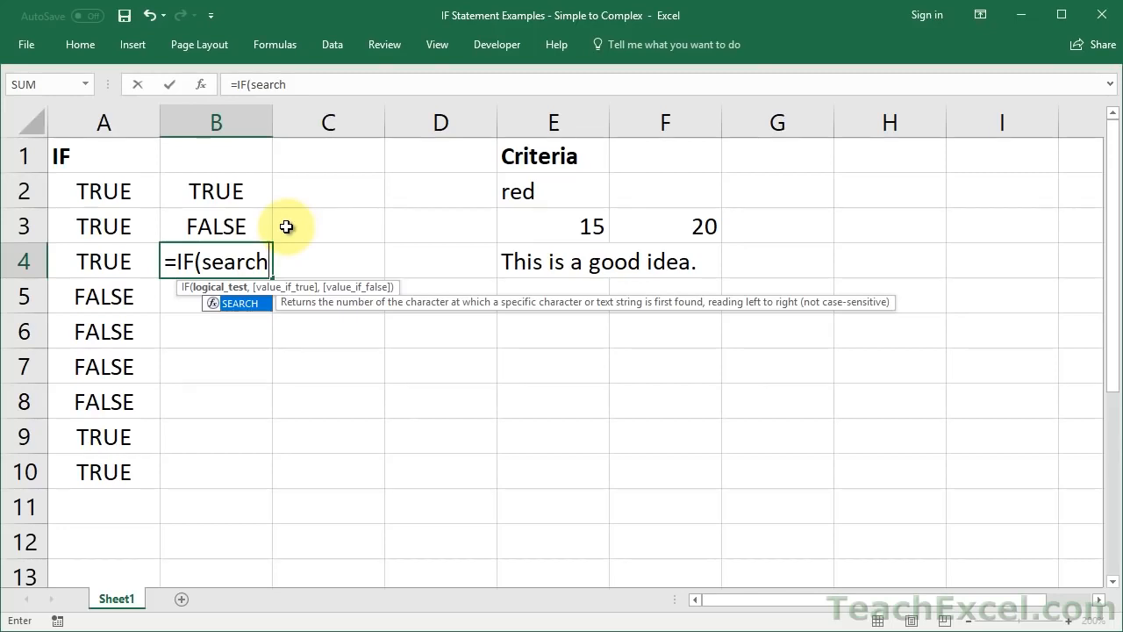
text(()
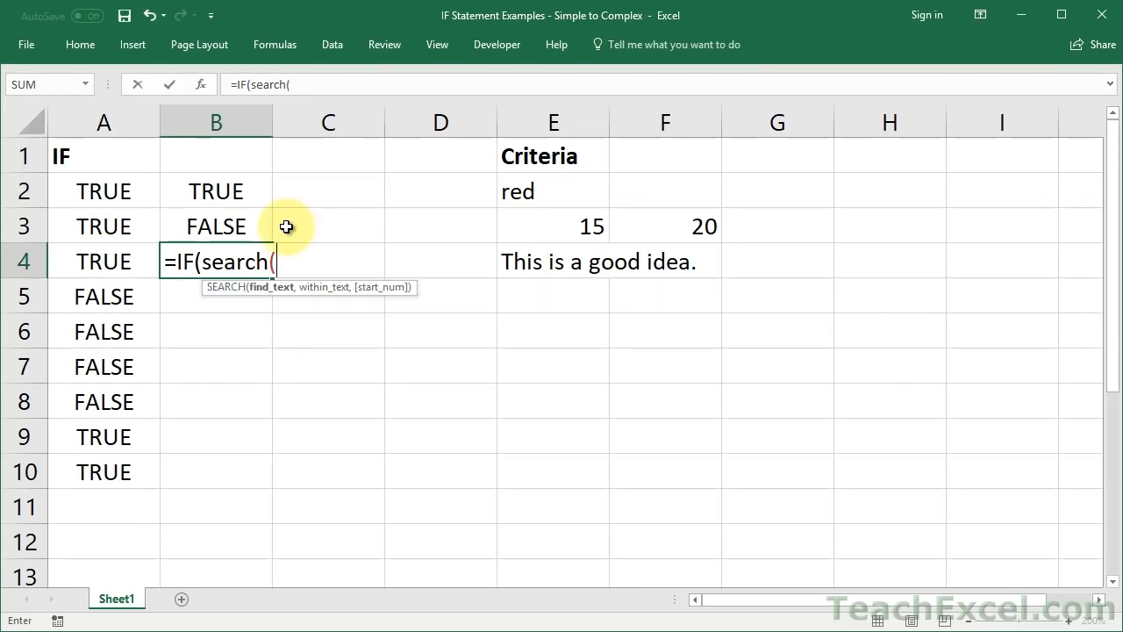
text("good",)
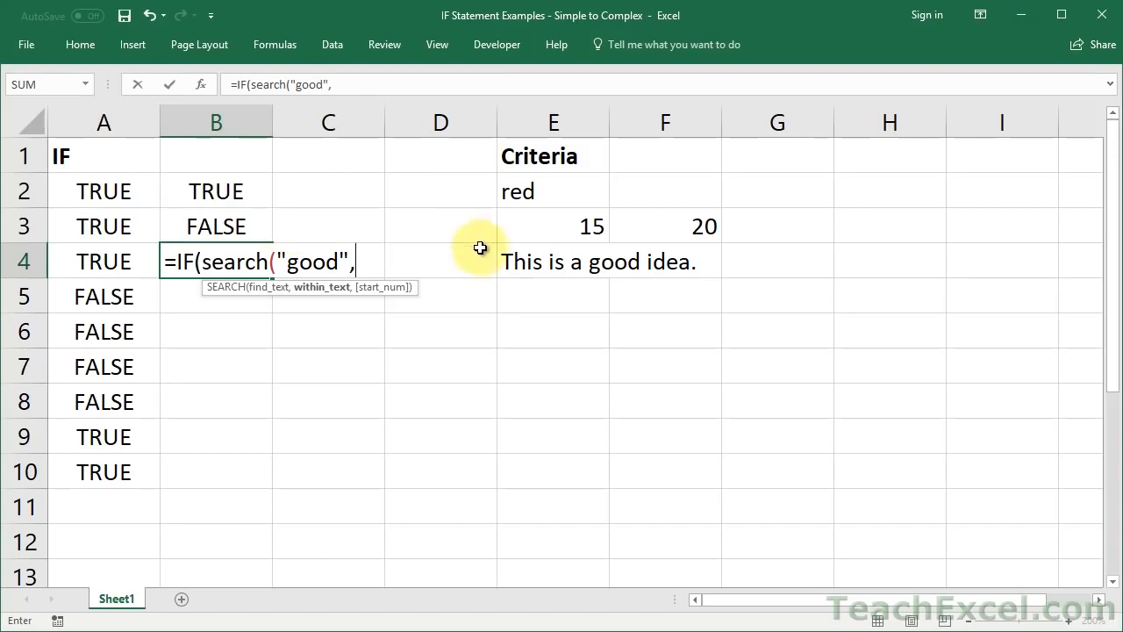
click(514, 259)
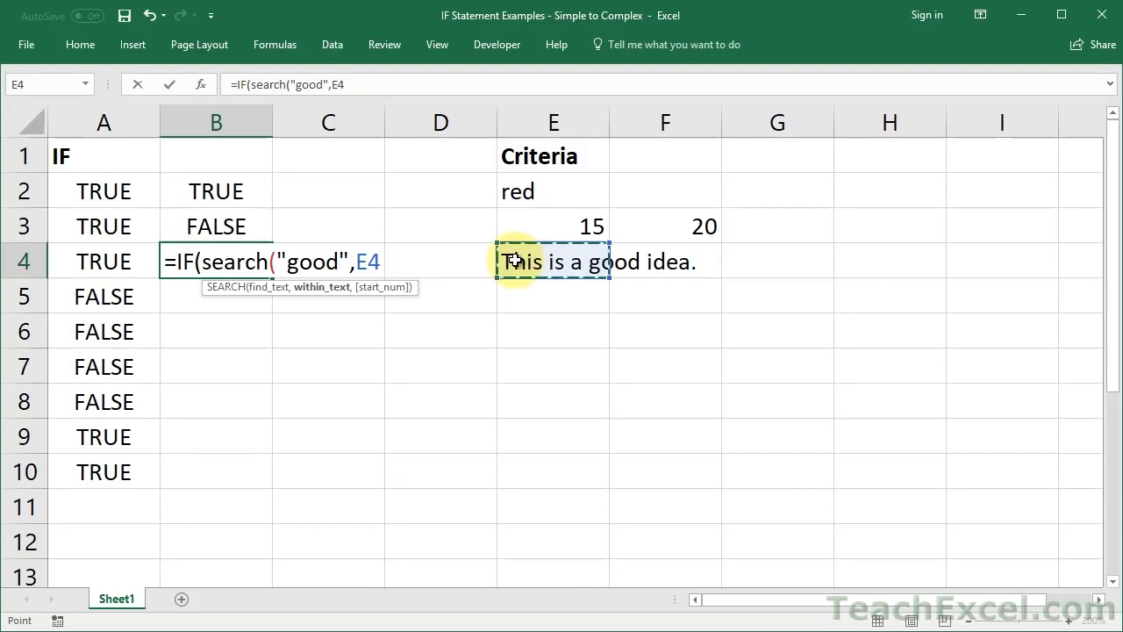
text())
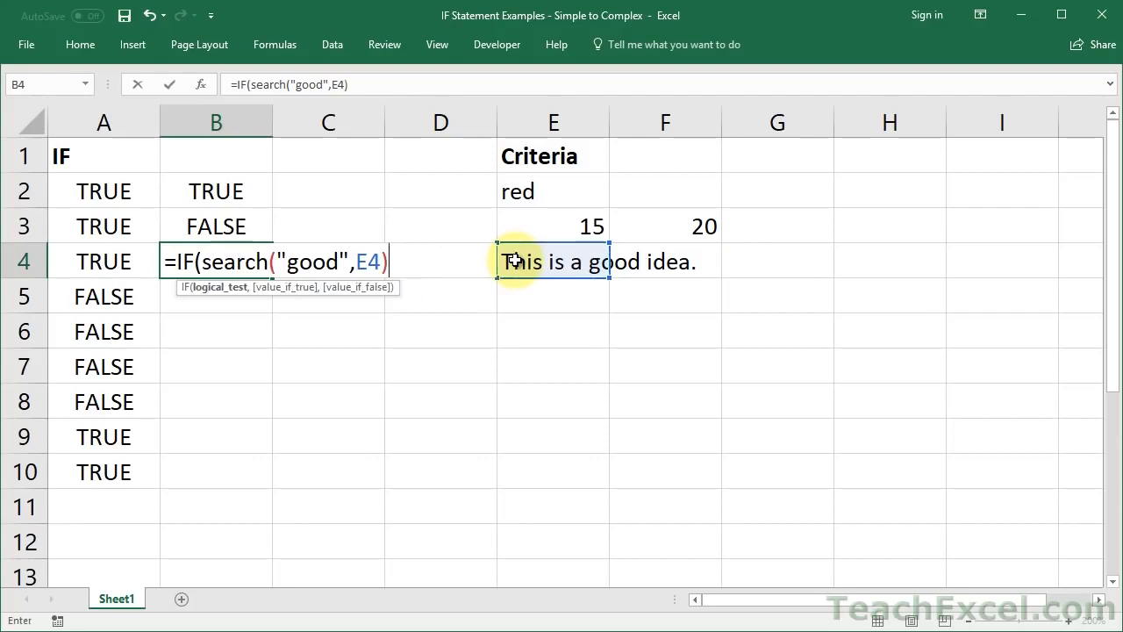
Wrap B4's SEARCH in ISNUMBER and complete the formula as =IF(isnumber(search("good",E4)),true,false)
click(204, 261)
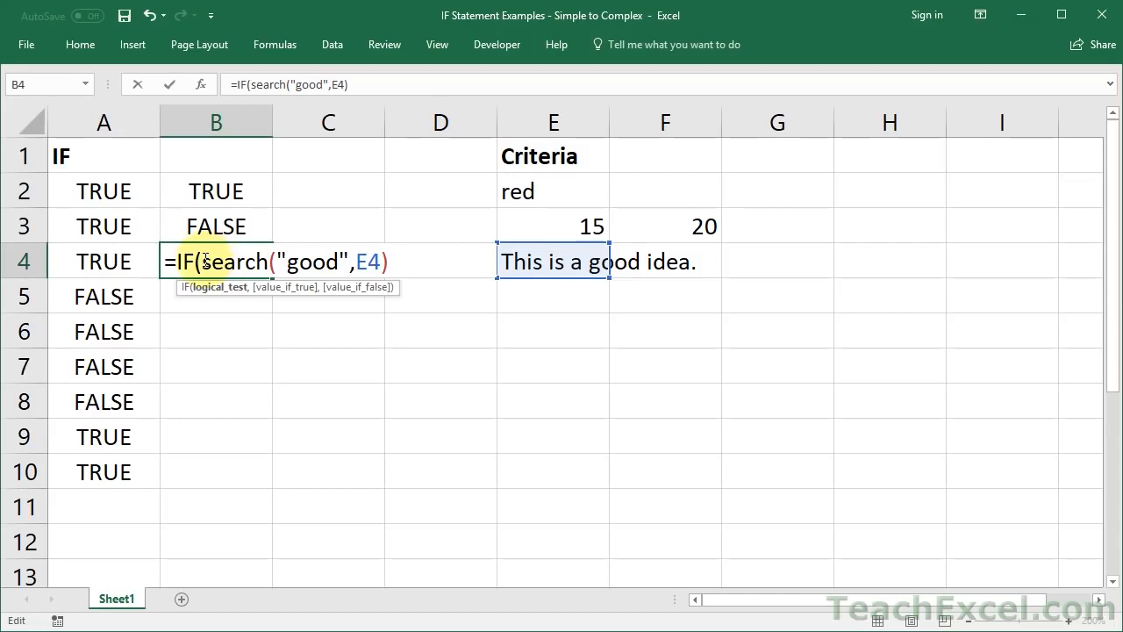
text(isnumbe)
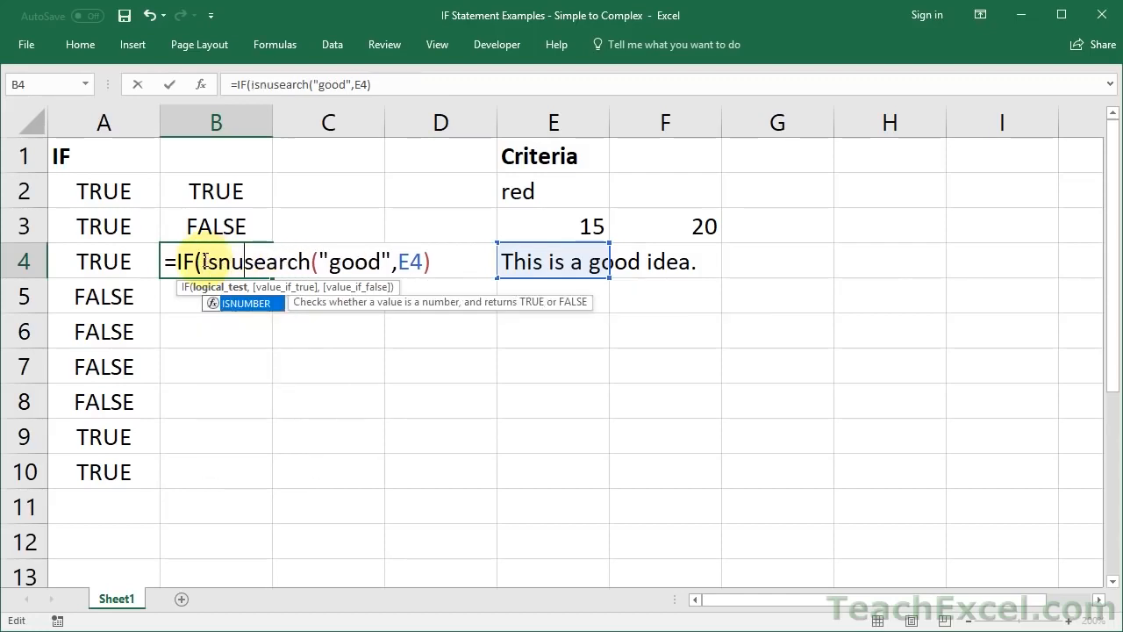
text(r()
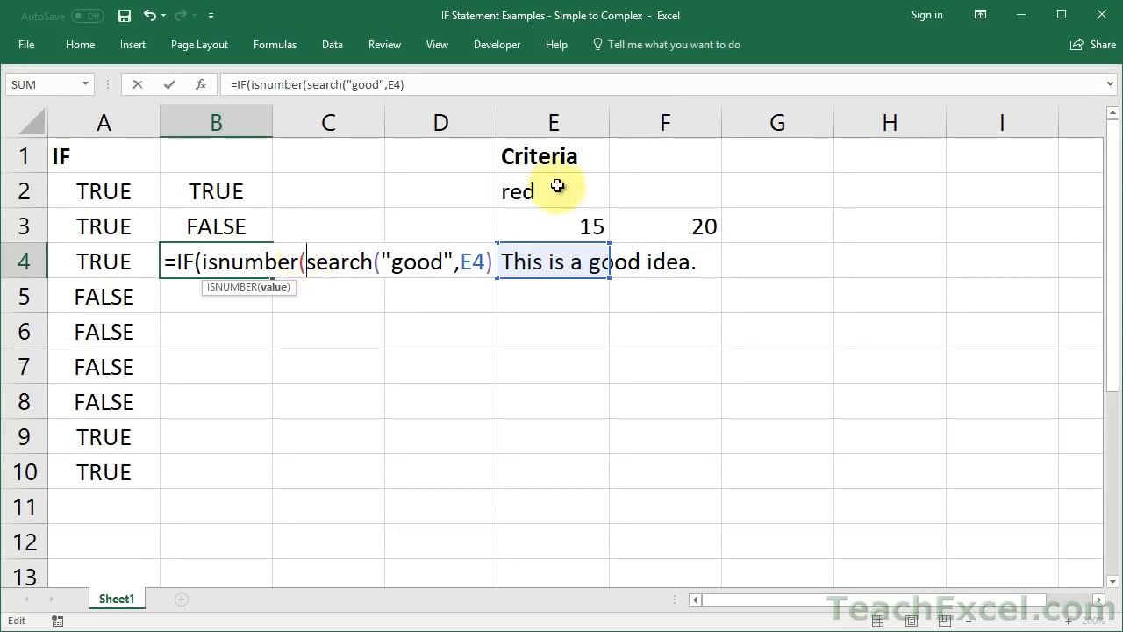
click(496, 261)
text())
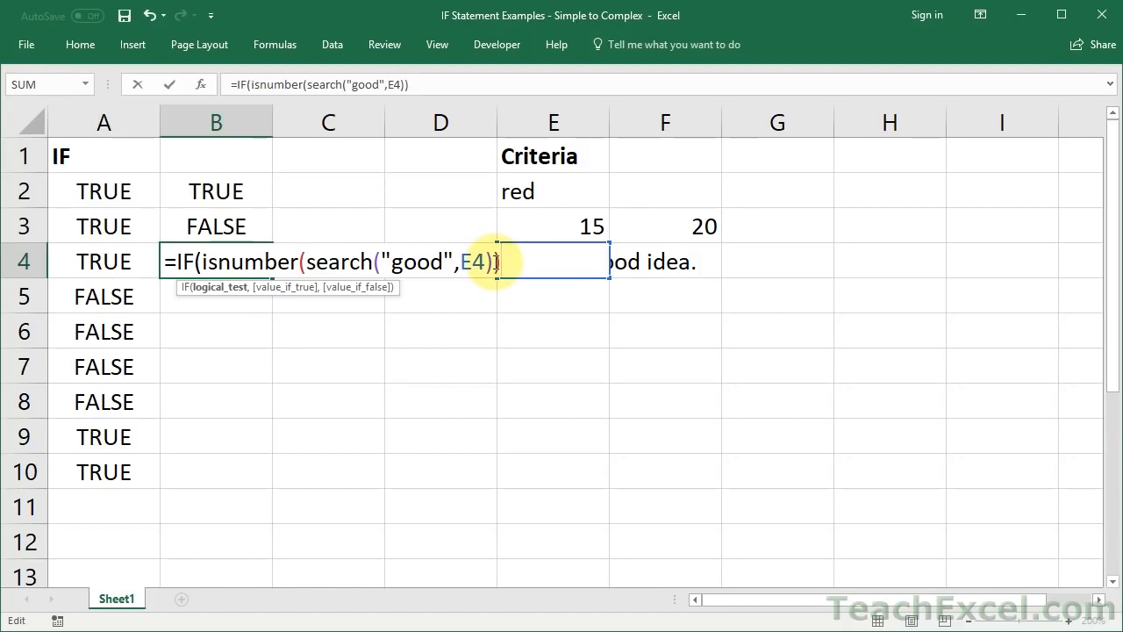
text(,true)
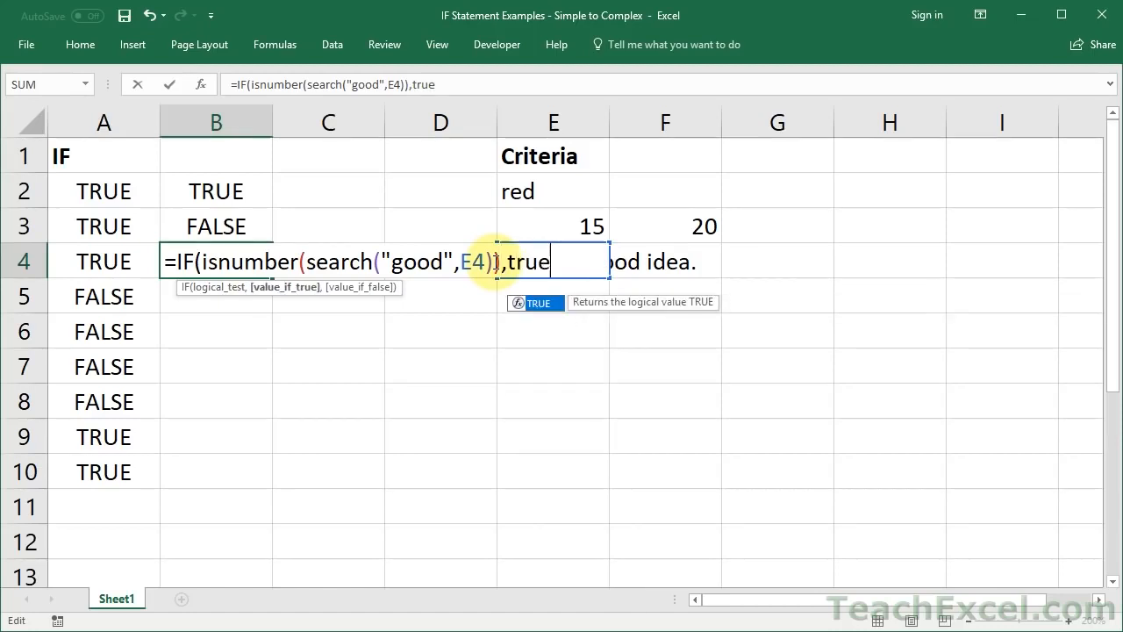
text(,false))
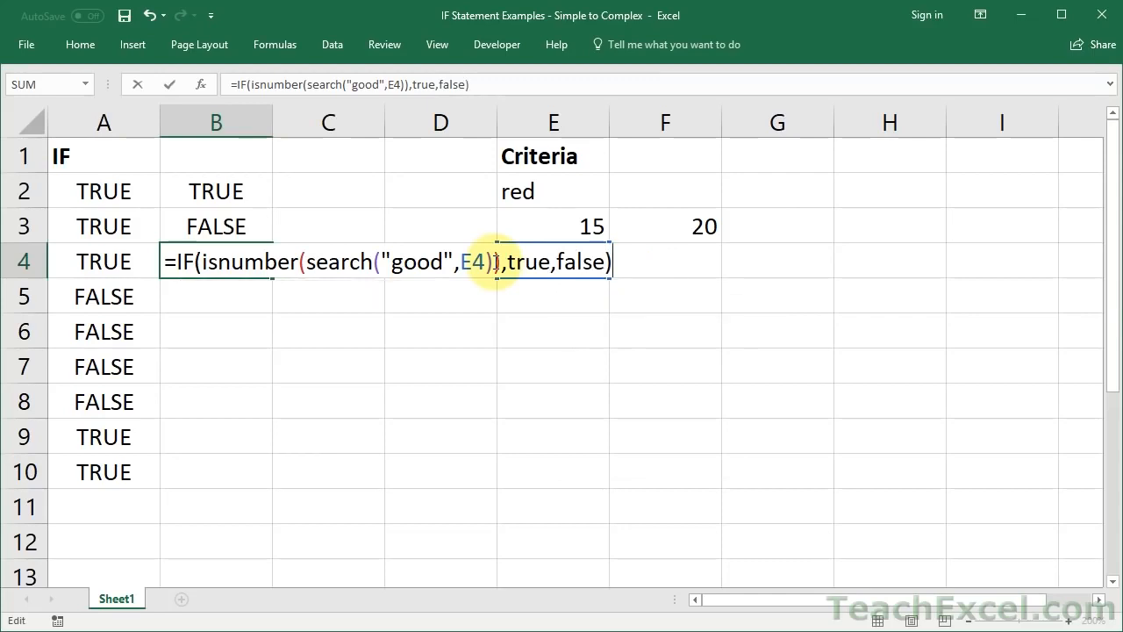
key(Return)
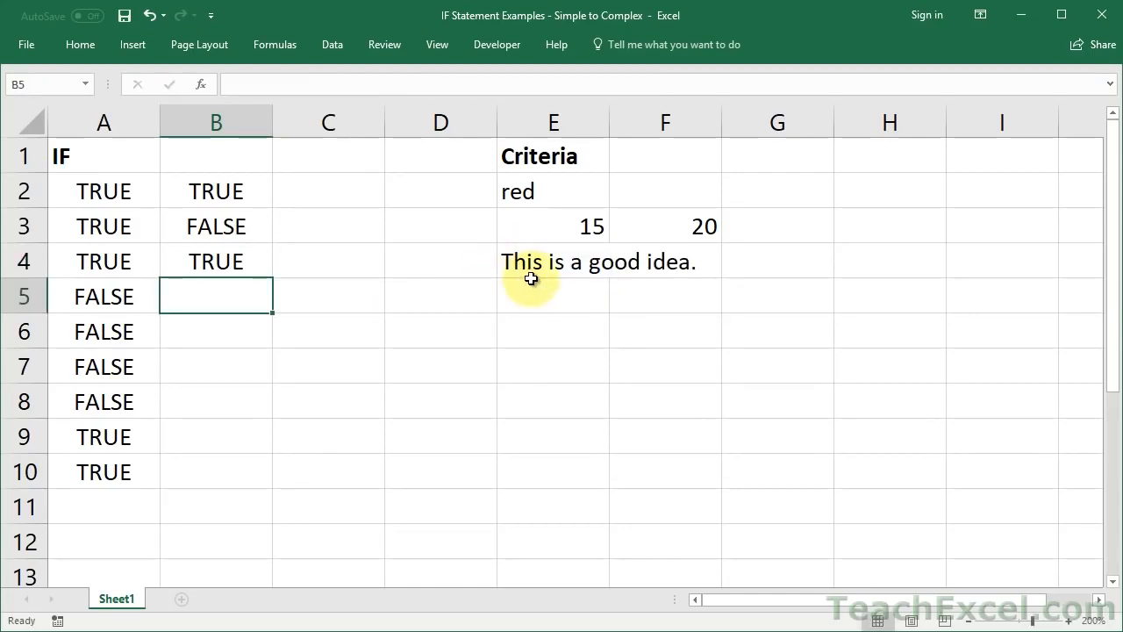
Change the search text in B4's formula to "agood" to test a word missing from E4
click(531, 254)
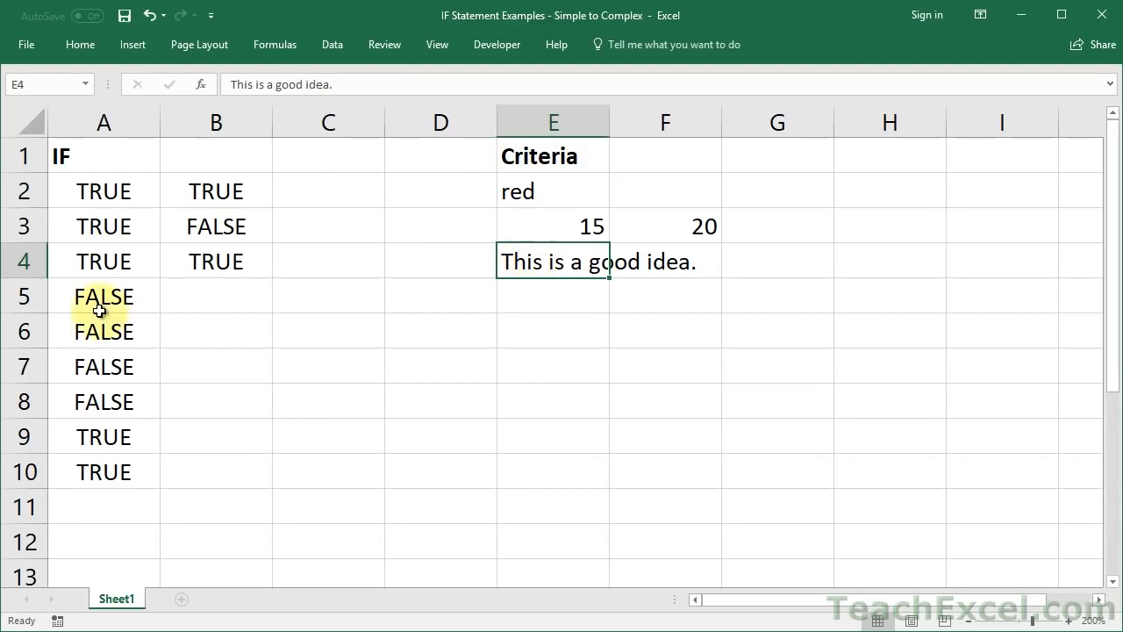
click(190, 260)
double_click(192, 264)
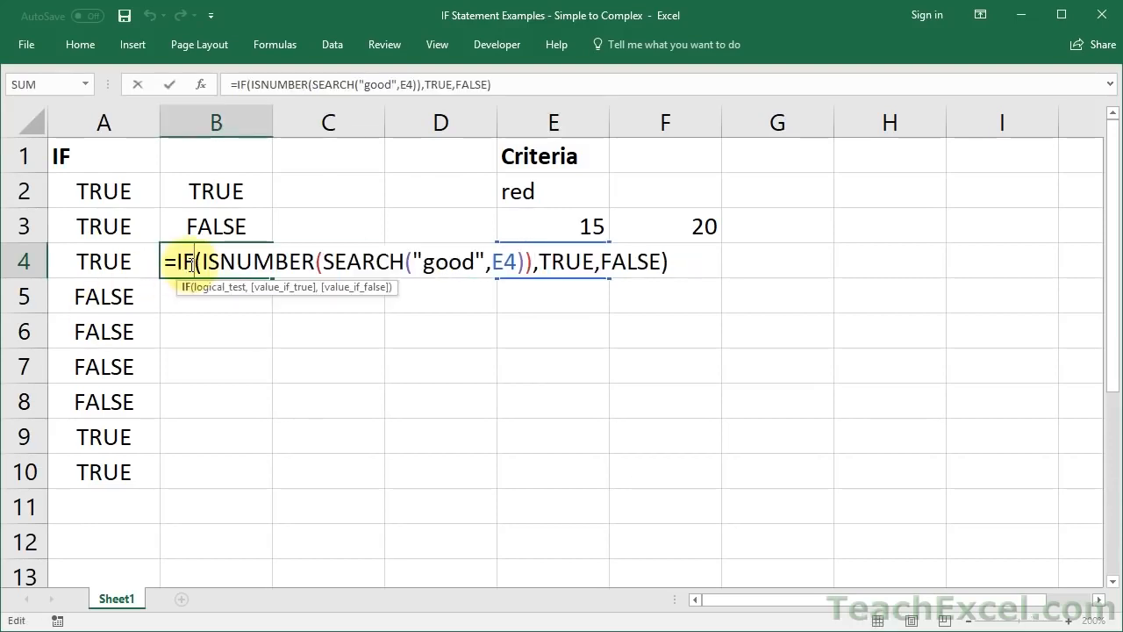
click(424, 261)
text(a)
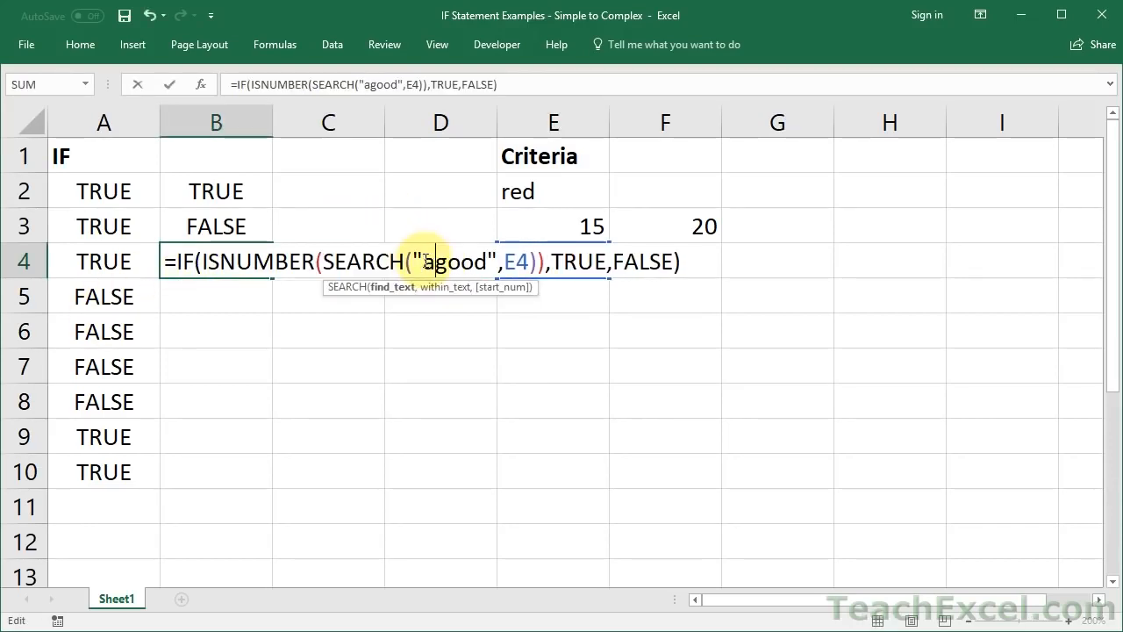
key(Return)
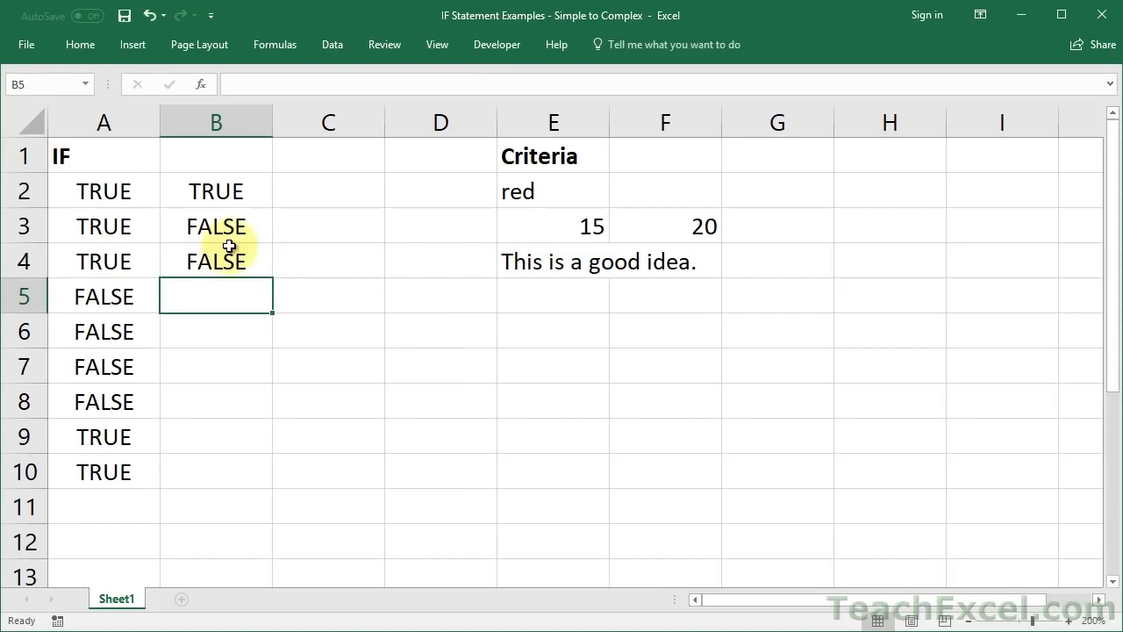
Try B4's formula without ISNUMBER, as =IF(SEARCH("agood",E4),TRUE,FALSE), and undo that change
double_click(185, 247)
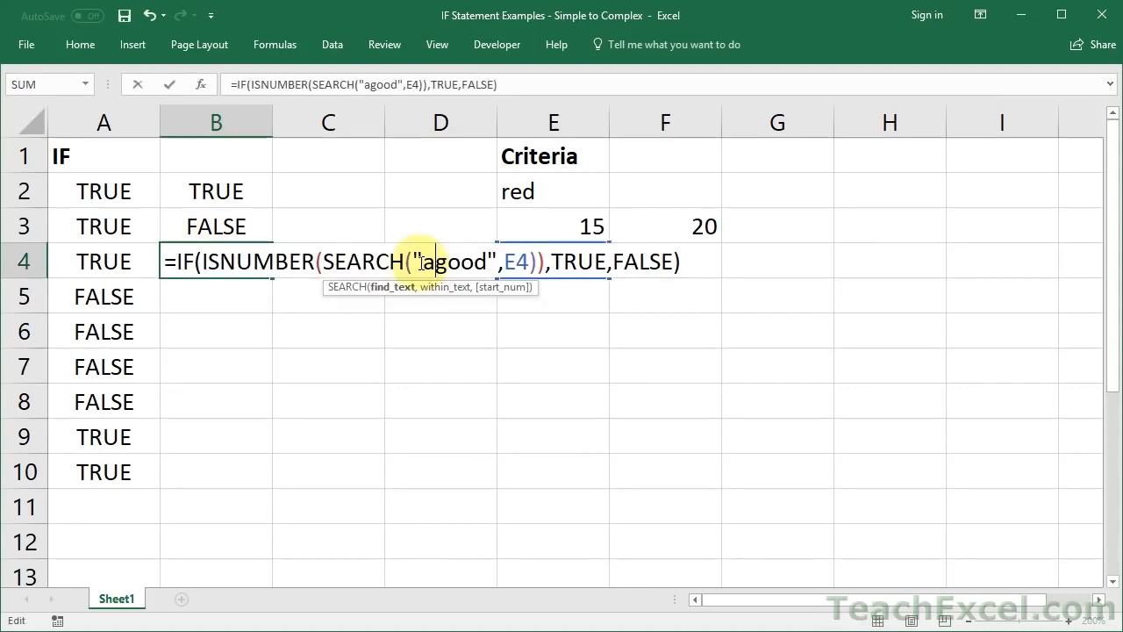
click(324, 261)
key(BackSpace)
key(BackSpace)
key(BackSpace)
key(BackSpace)
key(BackSpace)
key(BackSpace)
key(BackSpace)
key(BackSpace)
key(BackSpace)
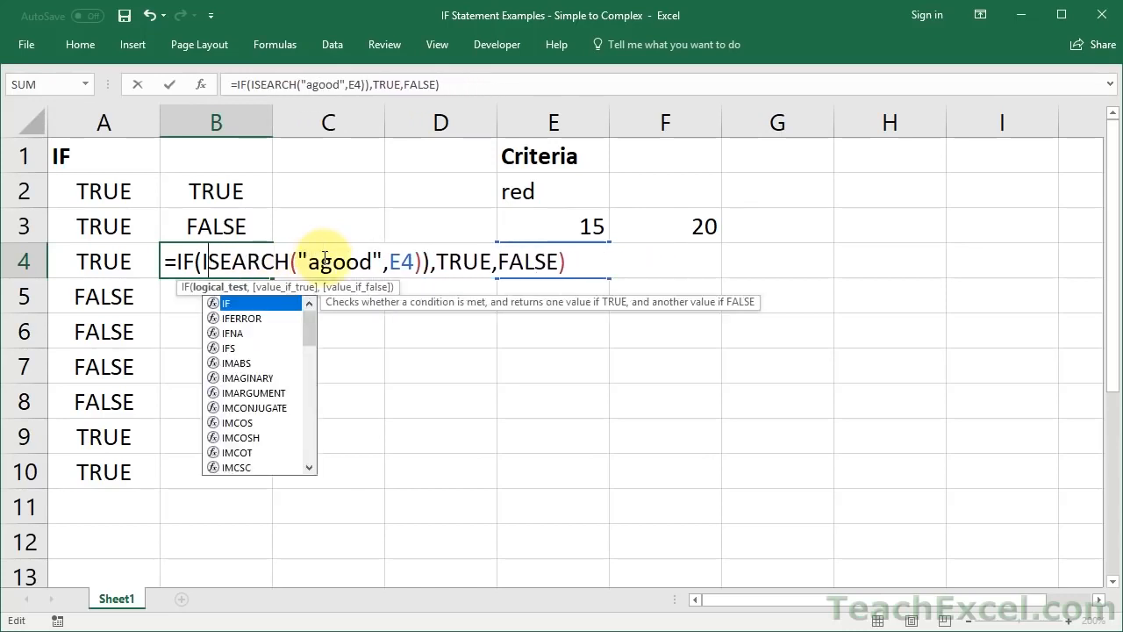
click(422, 260)
key(BackSpace)
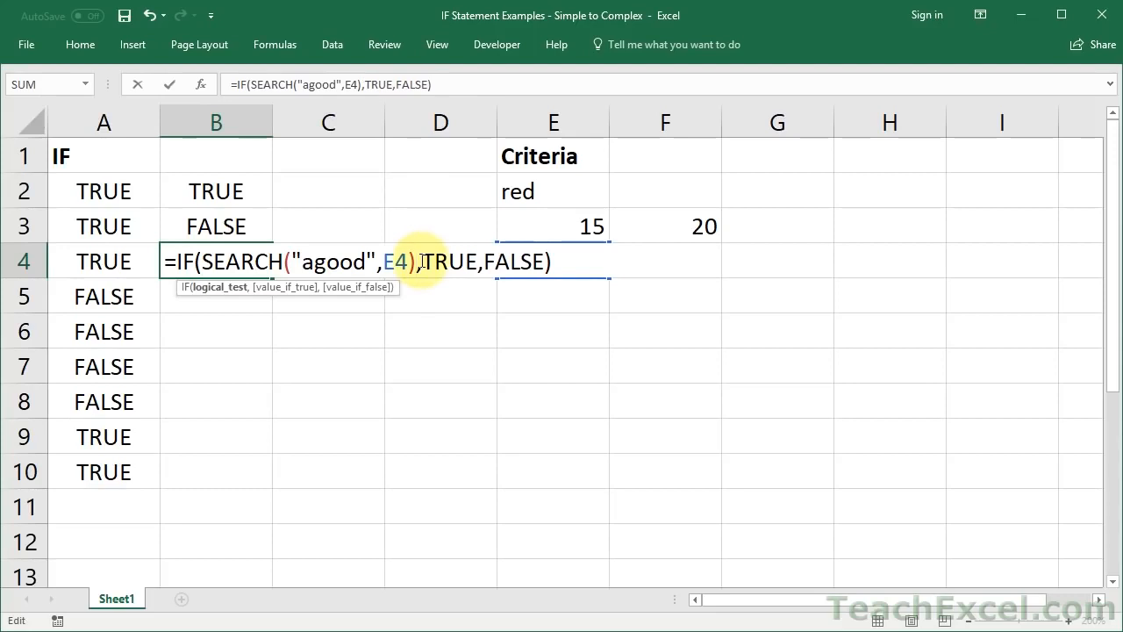
key(Return)
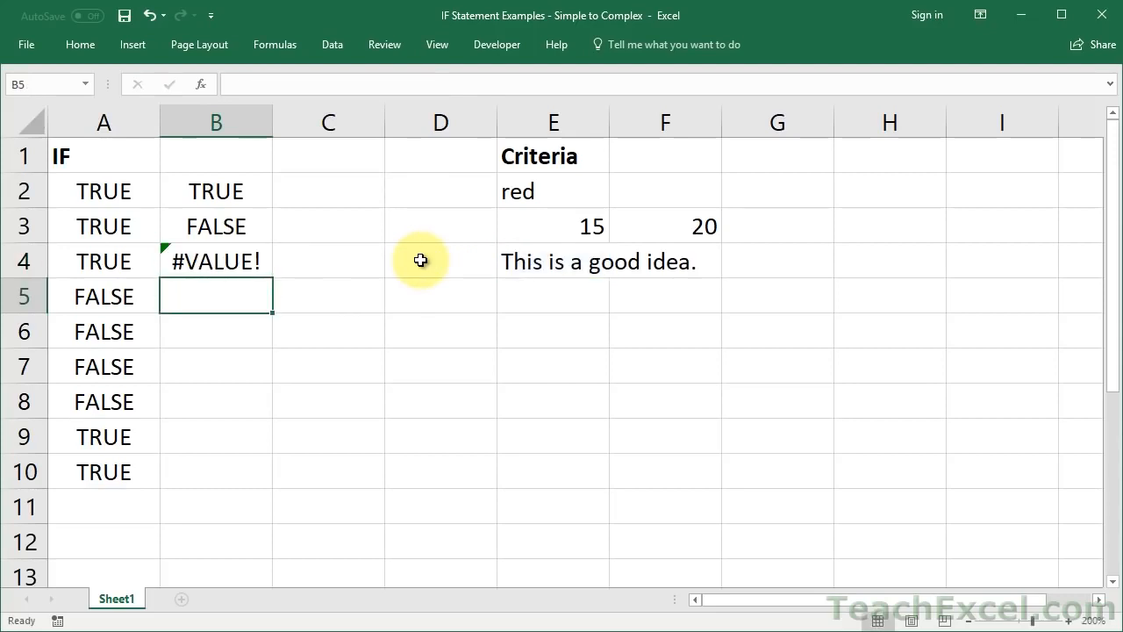
key(Up)
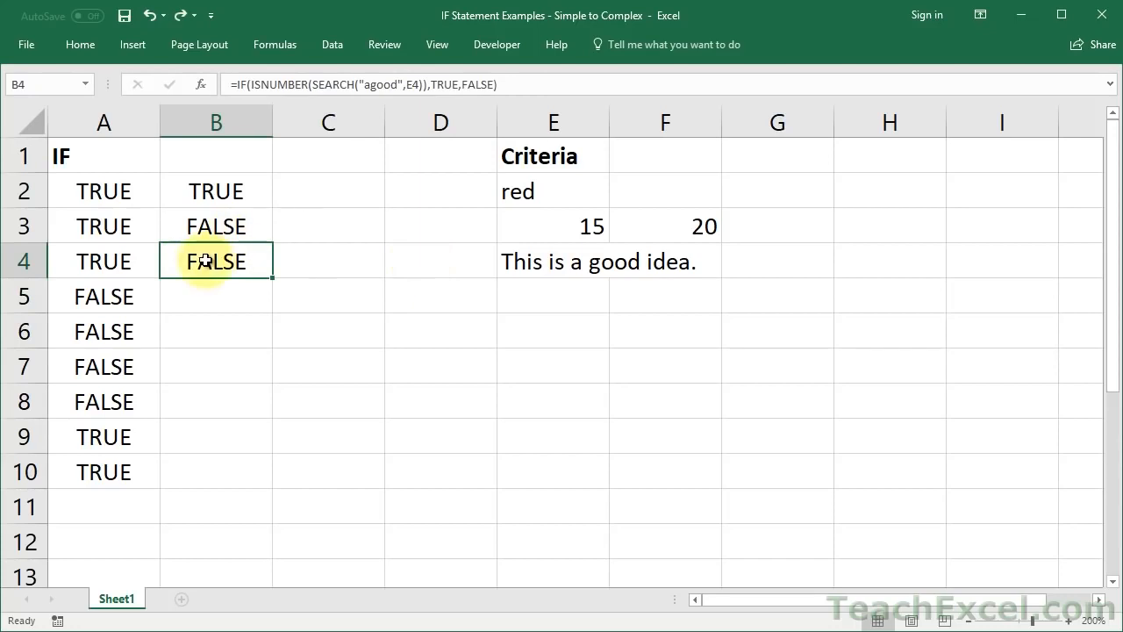
Restore the search text in B4's formula to "good", keeping SEARCH inside ISNUMBER
double_click(207, 261)
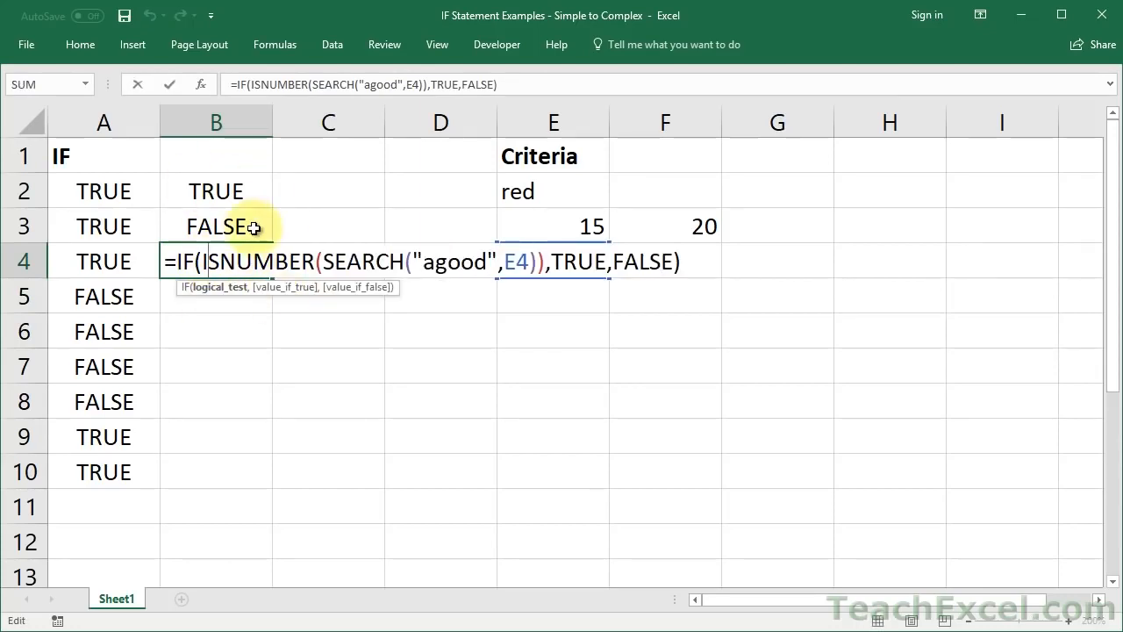
drag(326, 262, 406, 262)
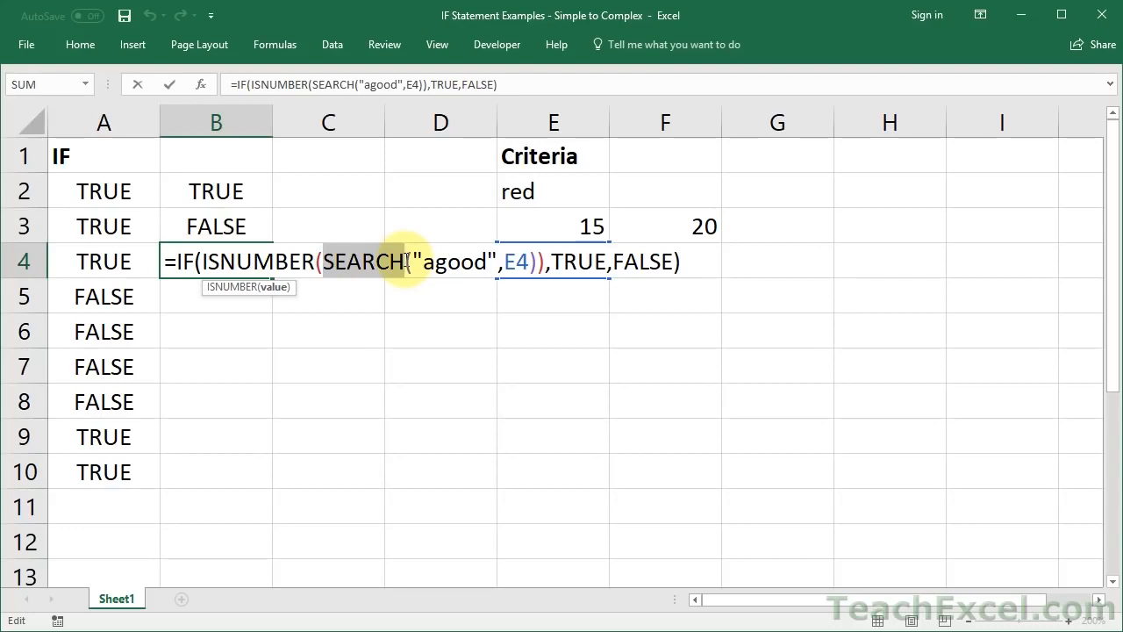
click(438, 259)
key(BackSpace)
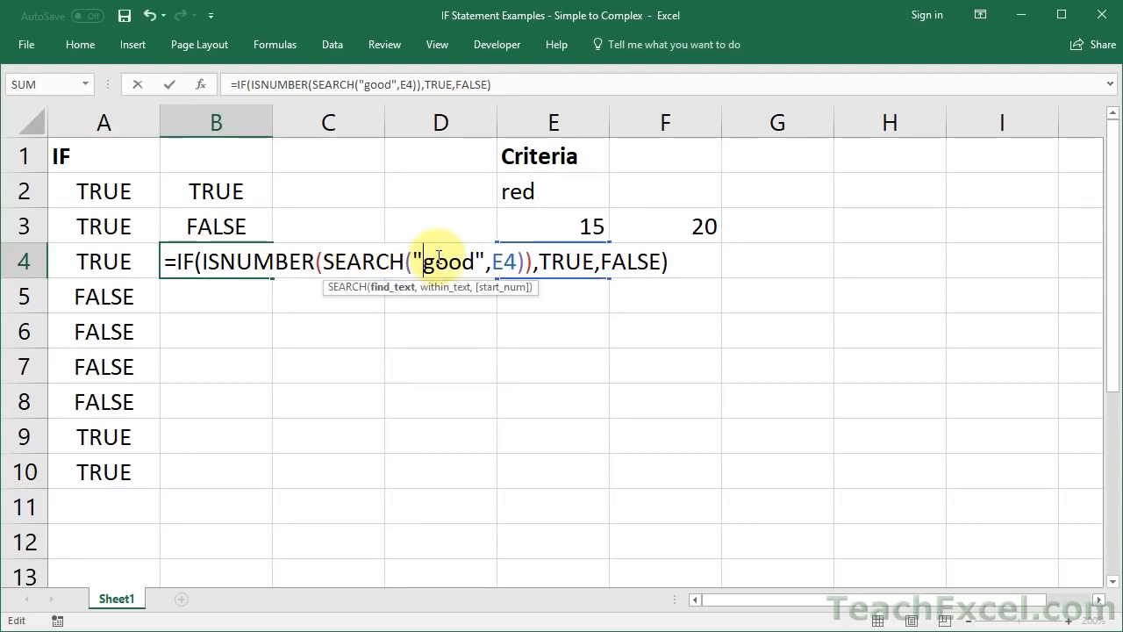
key(Return)
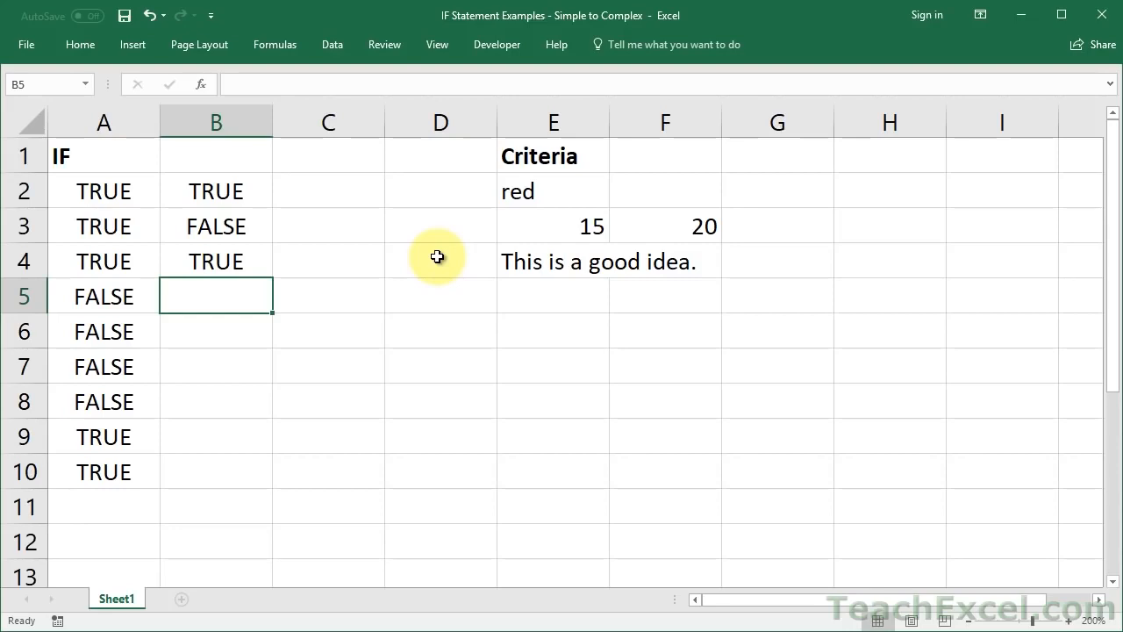
Start an IF formula in B5 that tests E2="red" and returns "Bad" when true
text(=)
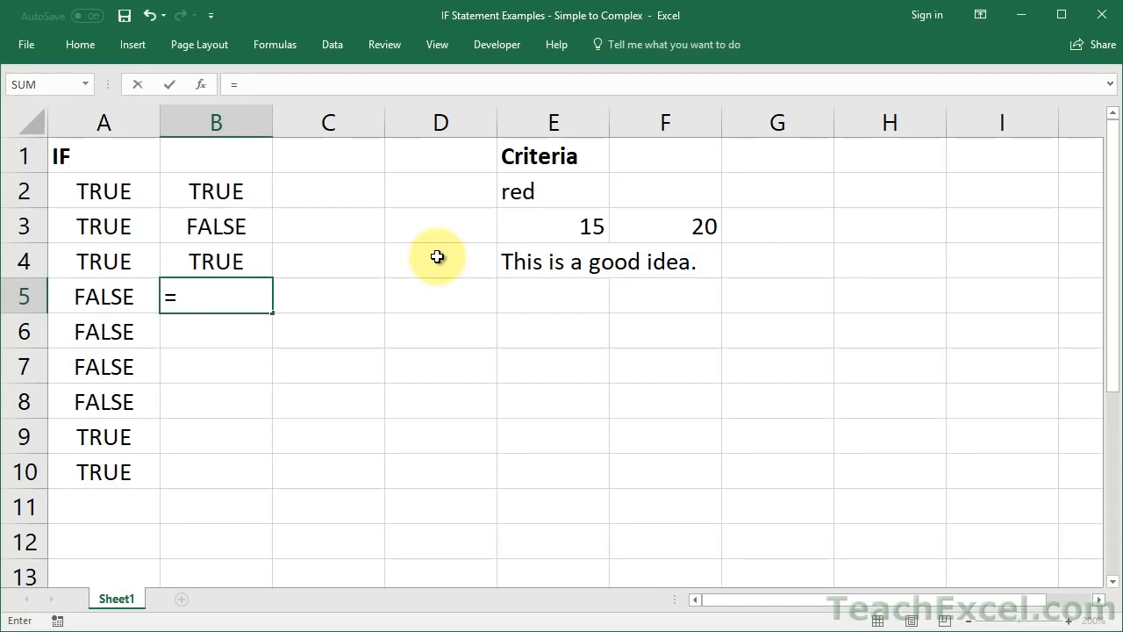
text(if)
key(Tab)
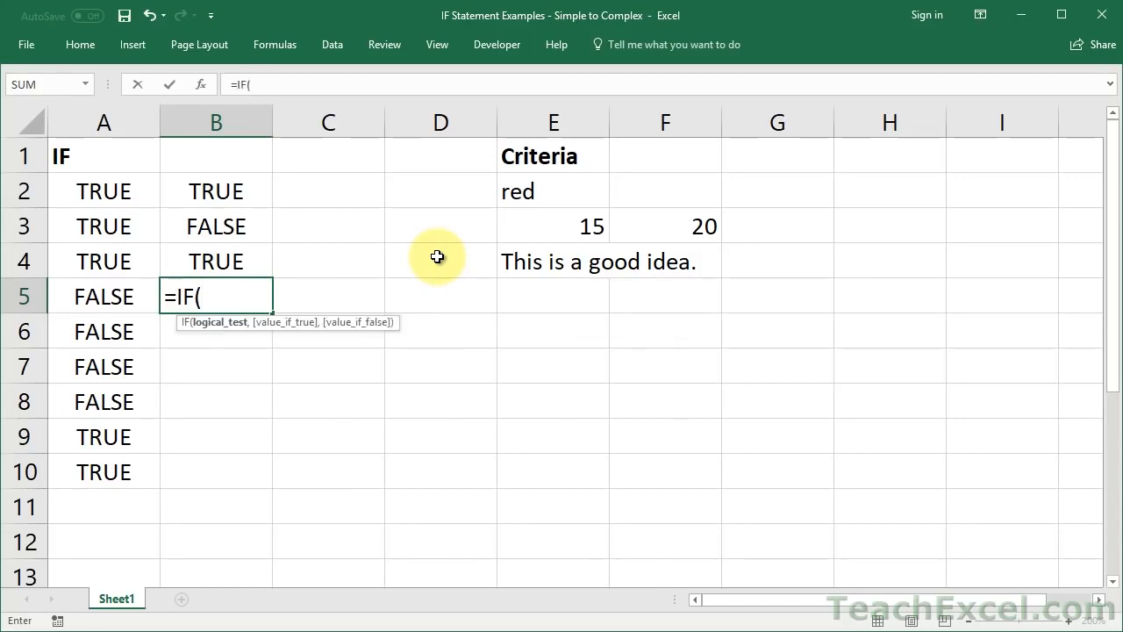
click(540, 185)
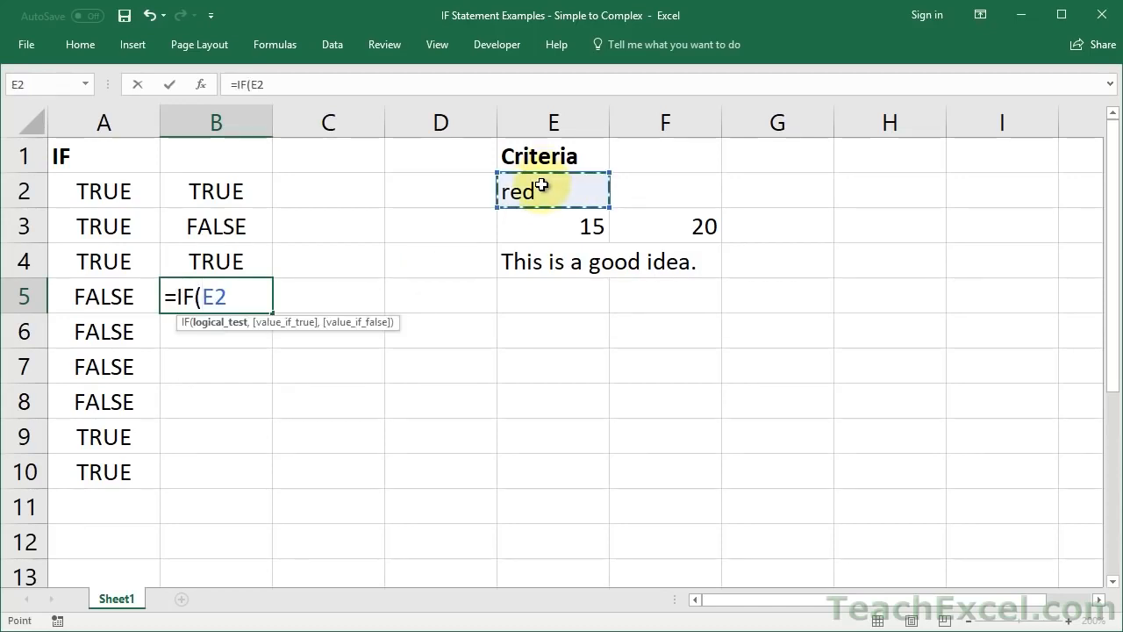
text(="red")
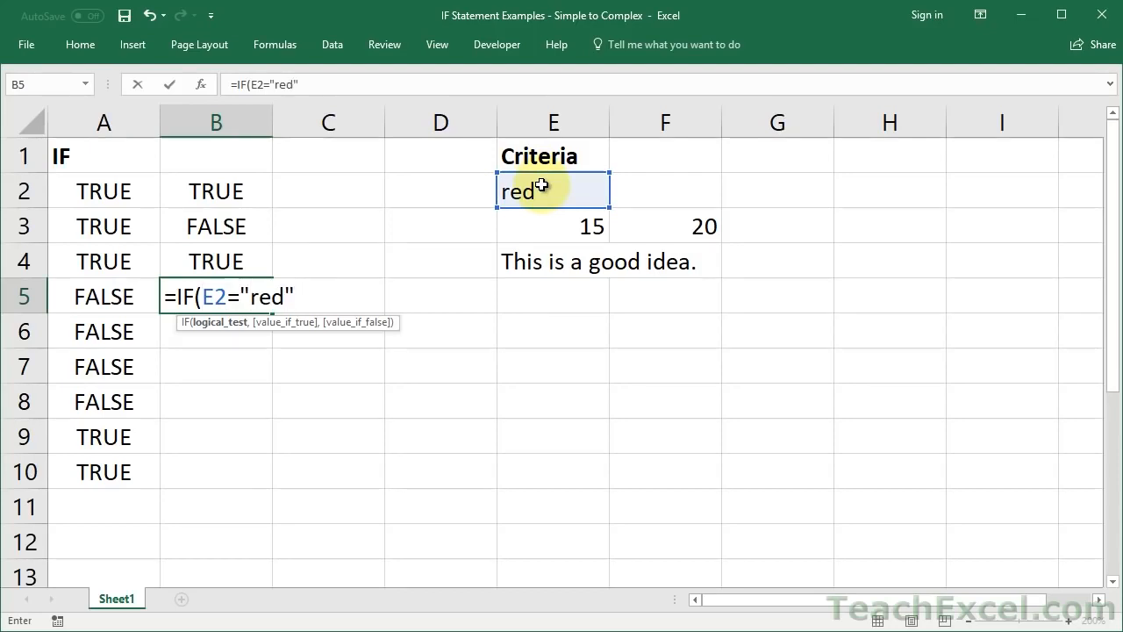
text(,"Bad")
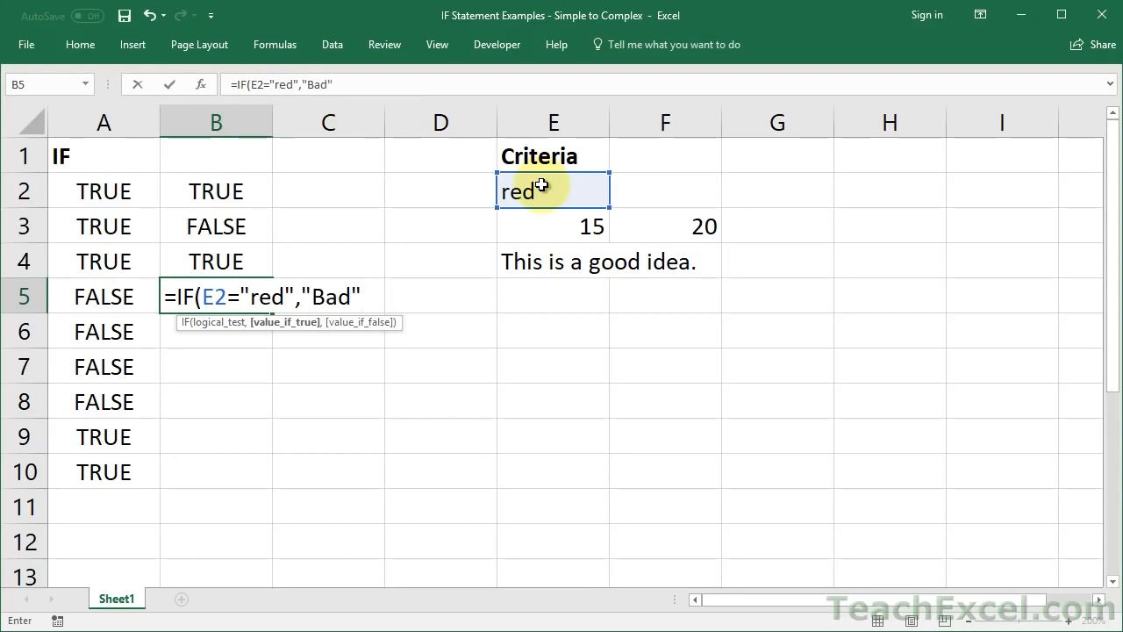
text(,)
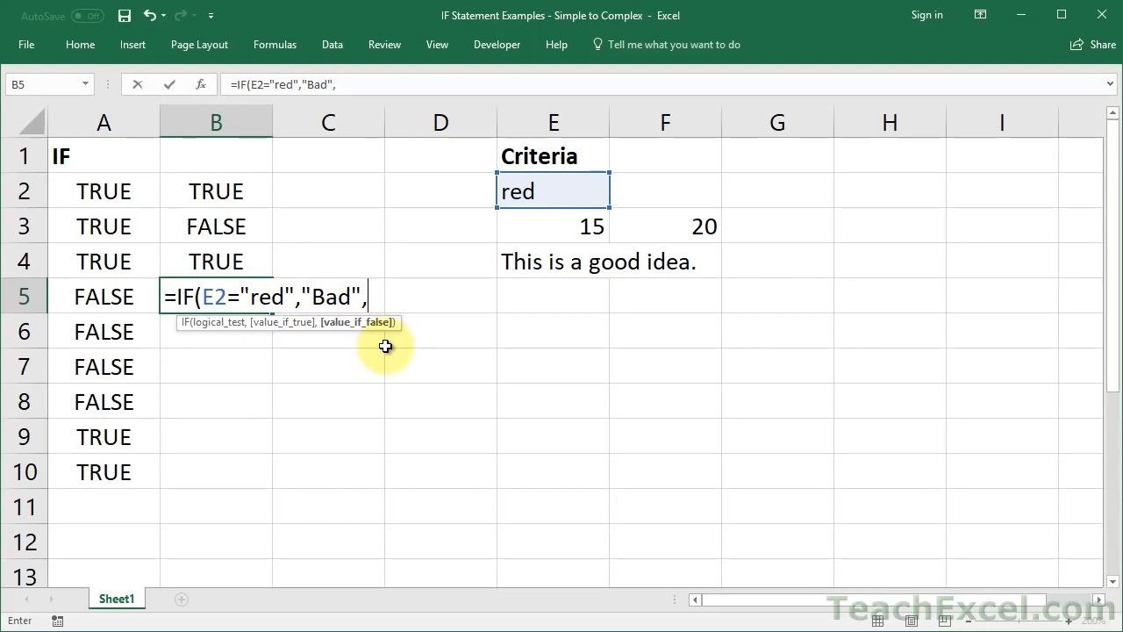
Nest a second IF as the false value in B5, completing =IF(E2="red","Bad",IF(E3>10,"Good","Bad"))
text(if)
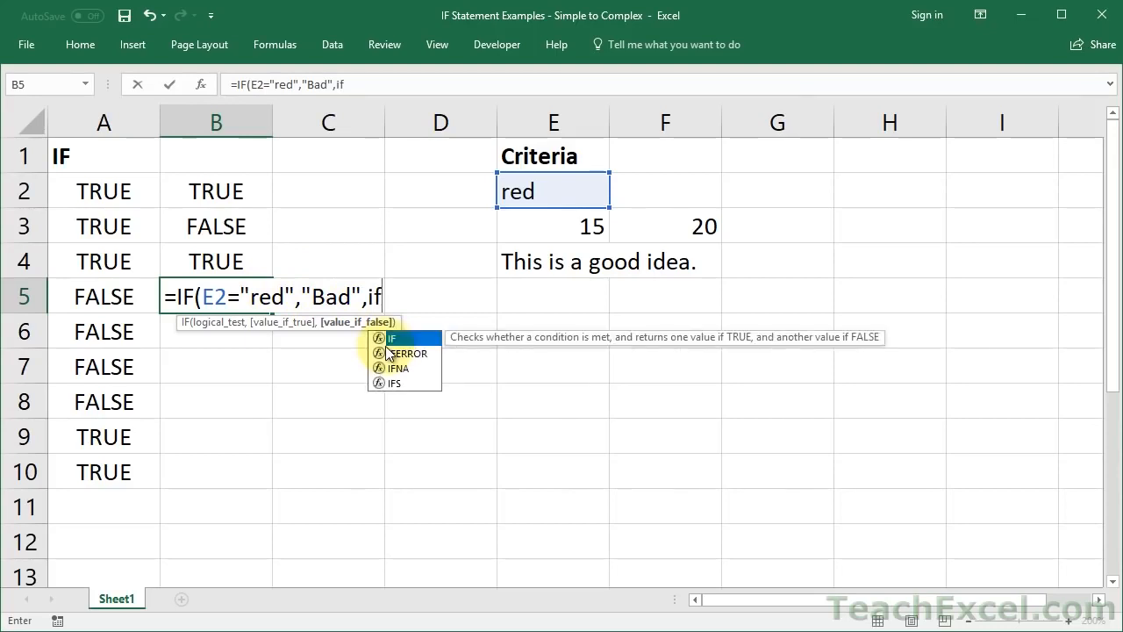
text(()
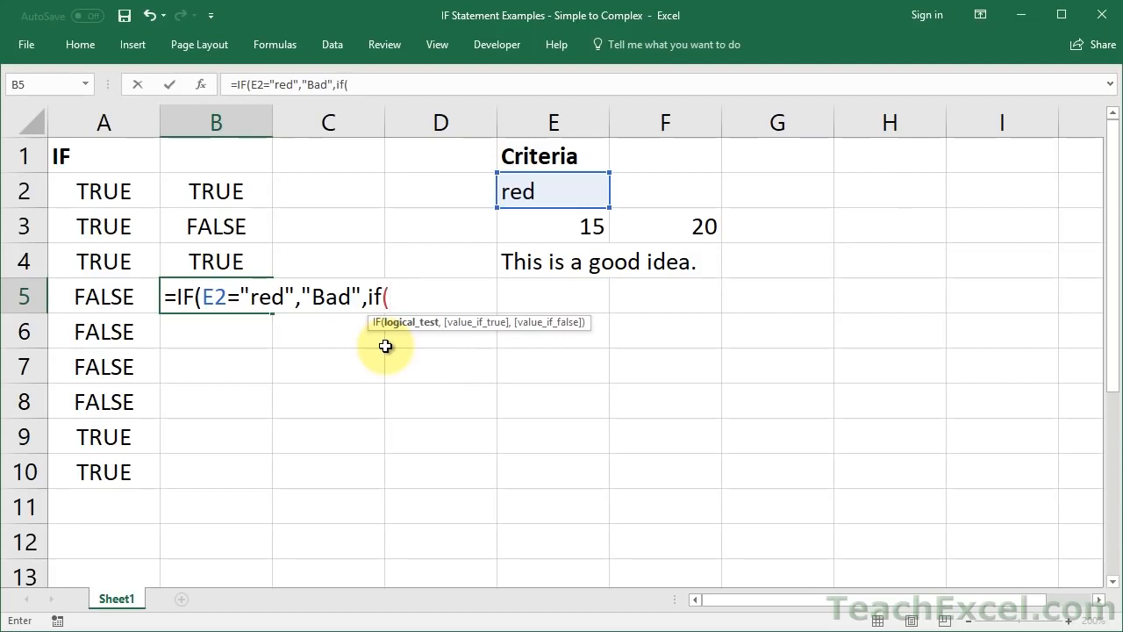
click(540, 229)
text(>)
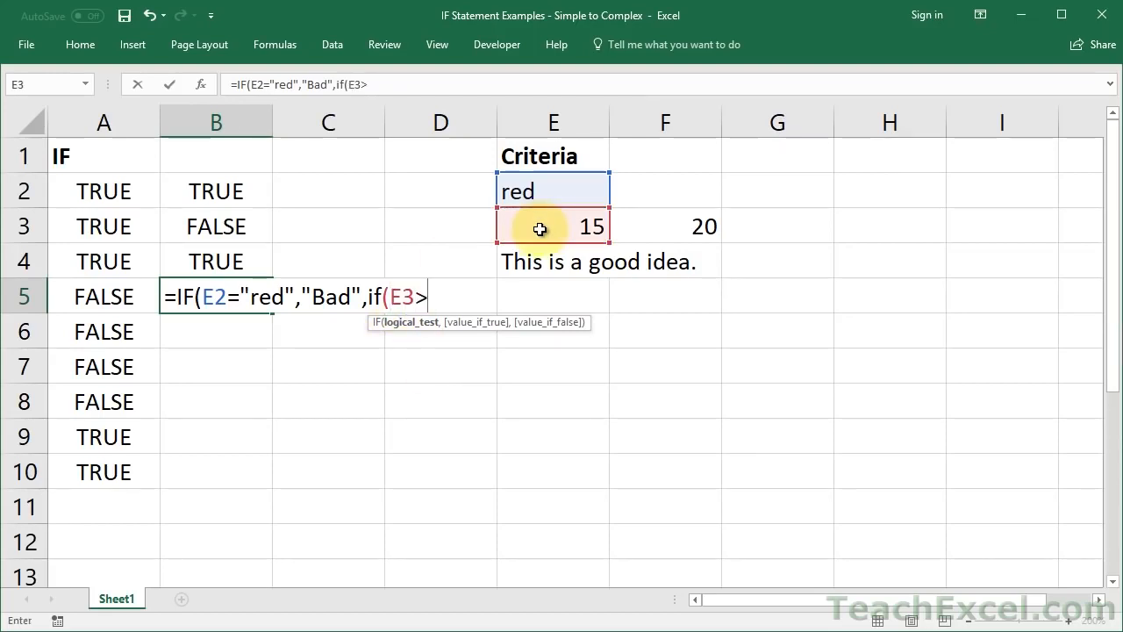
text(10)
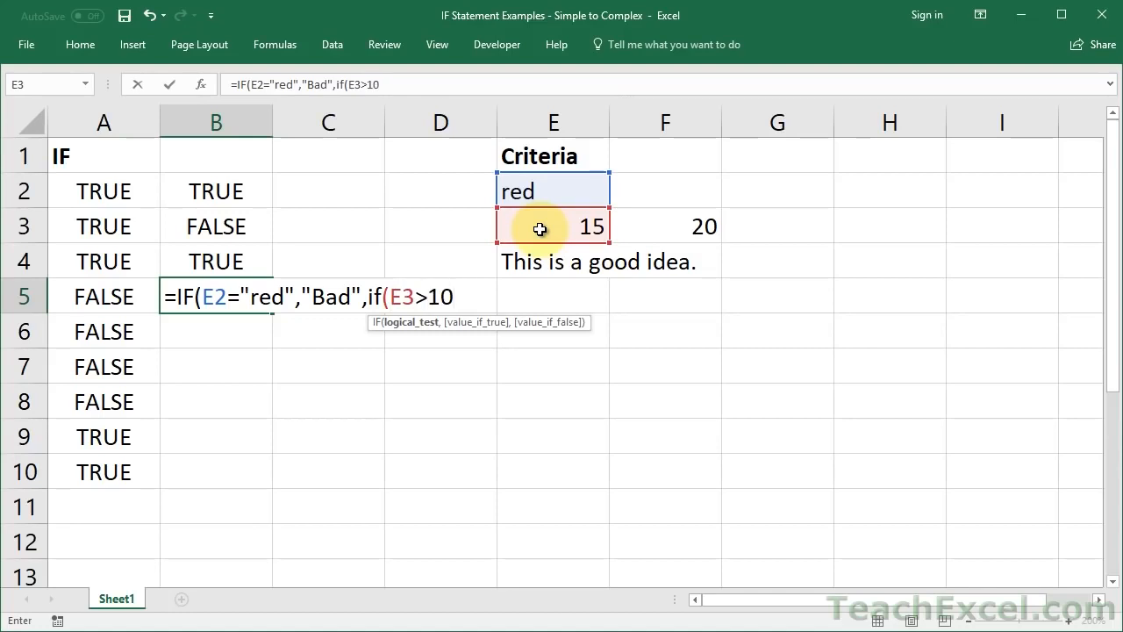
text(,)
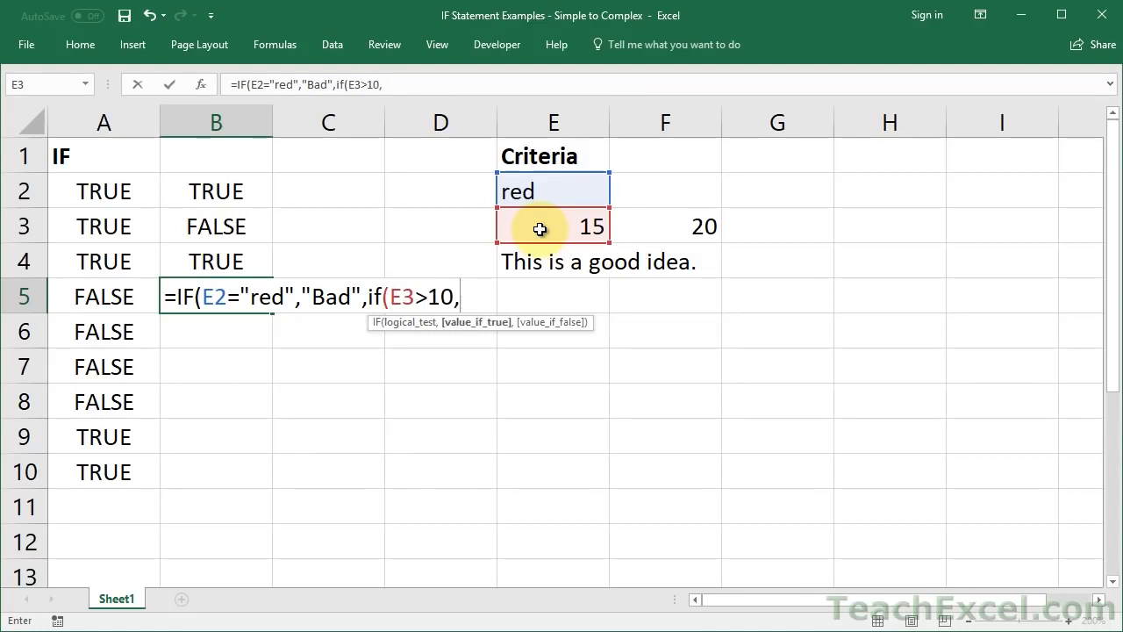
text("Good",)
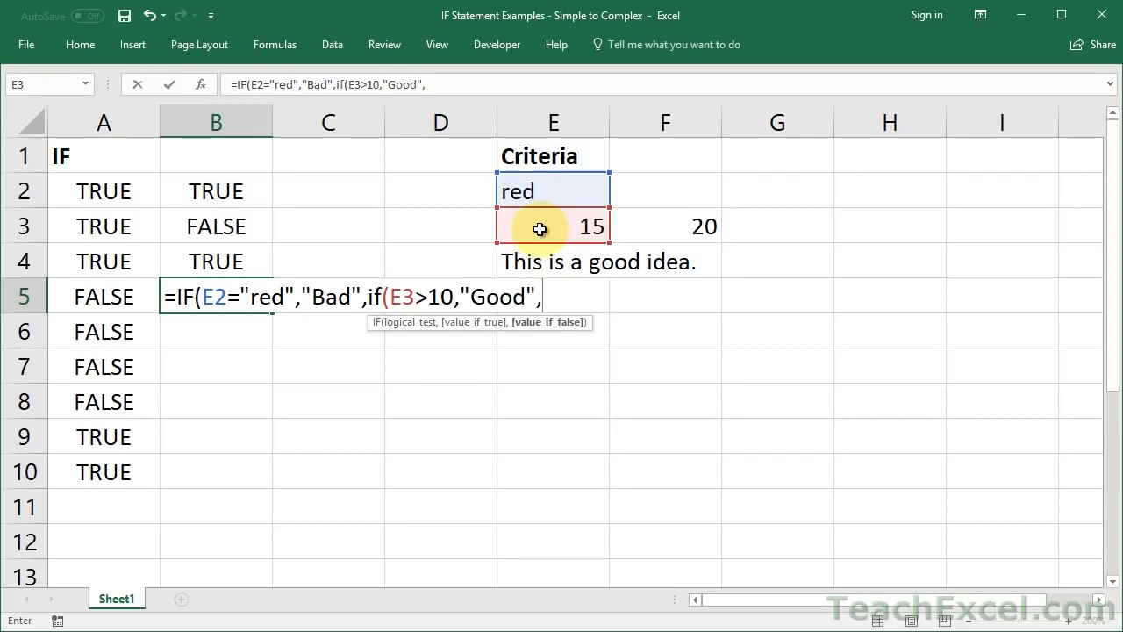
text("Bad"))
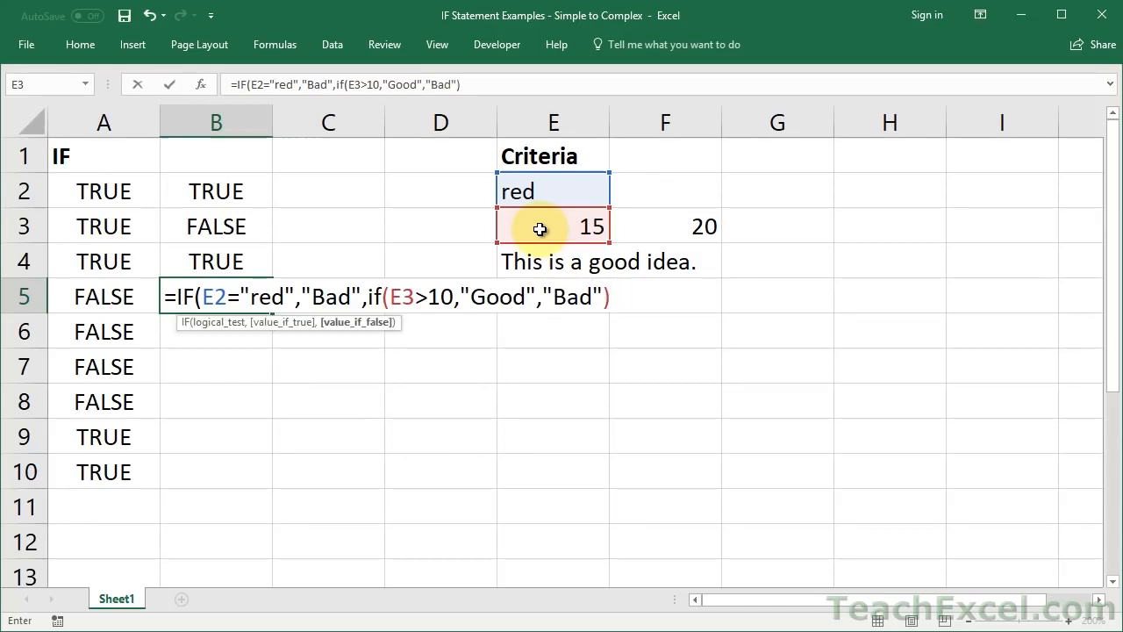
text())
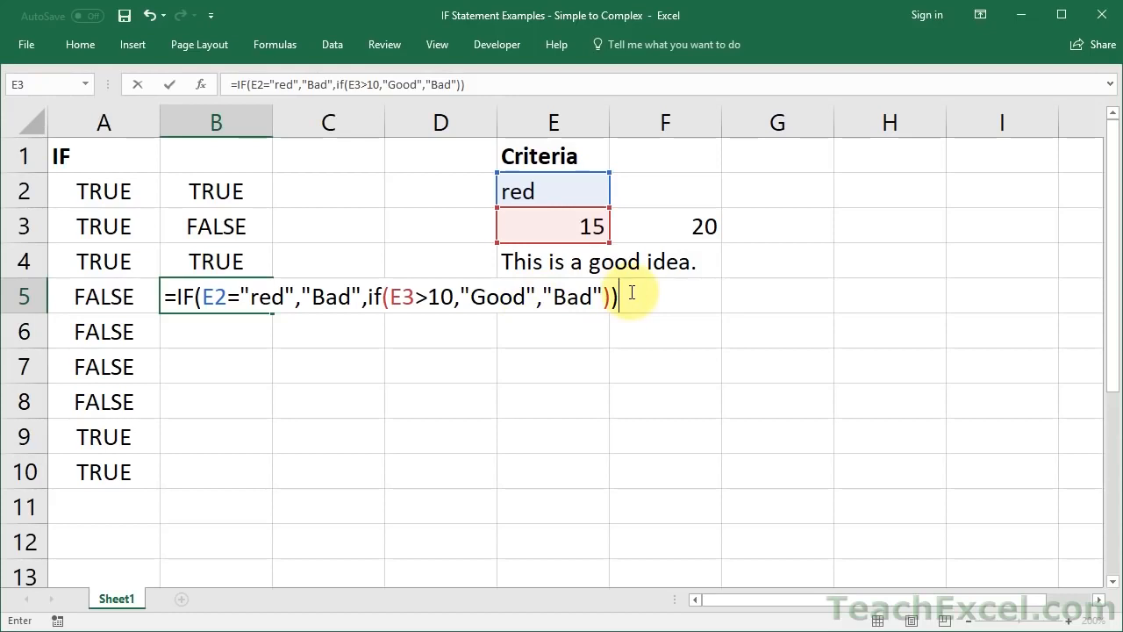
key(ctrl+Return)
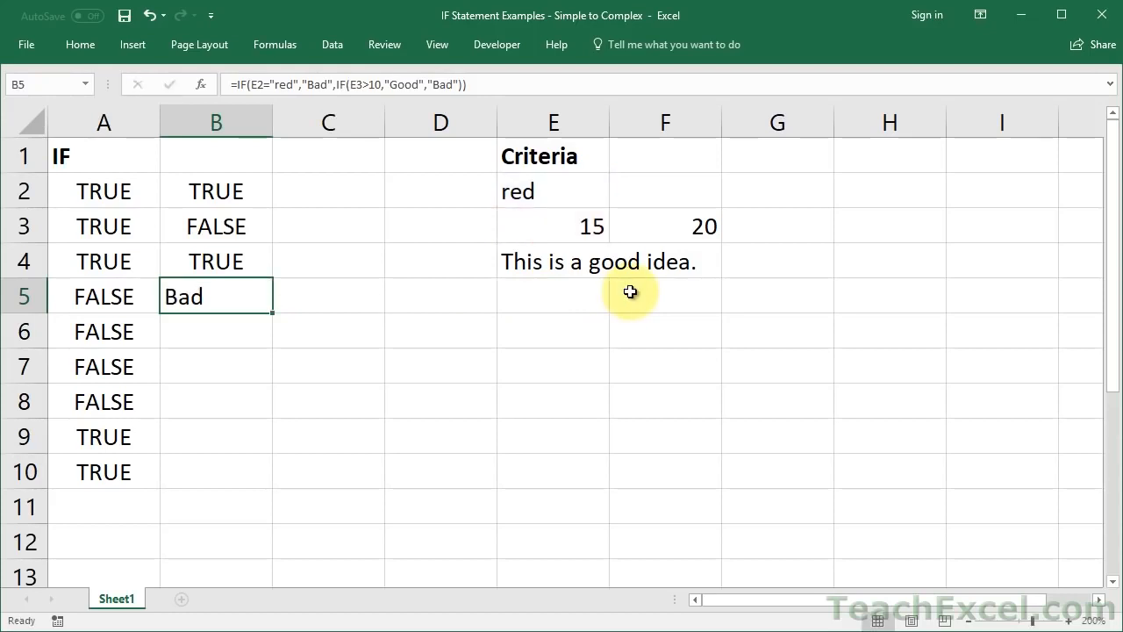
Change E2 to "green" to test the nested IF in B5
click(560, 181)
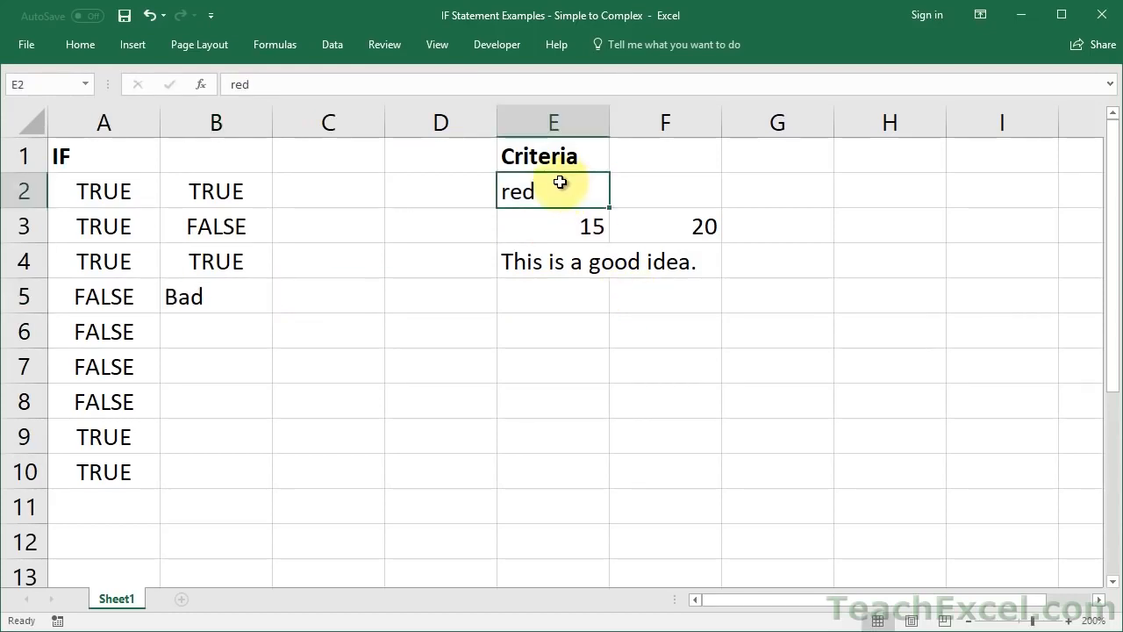
text(green)
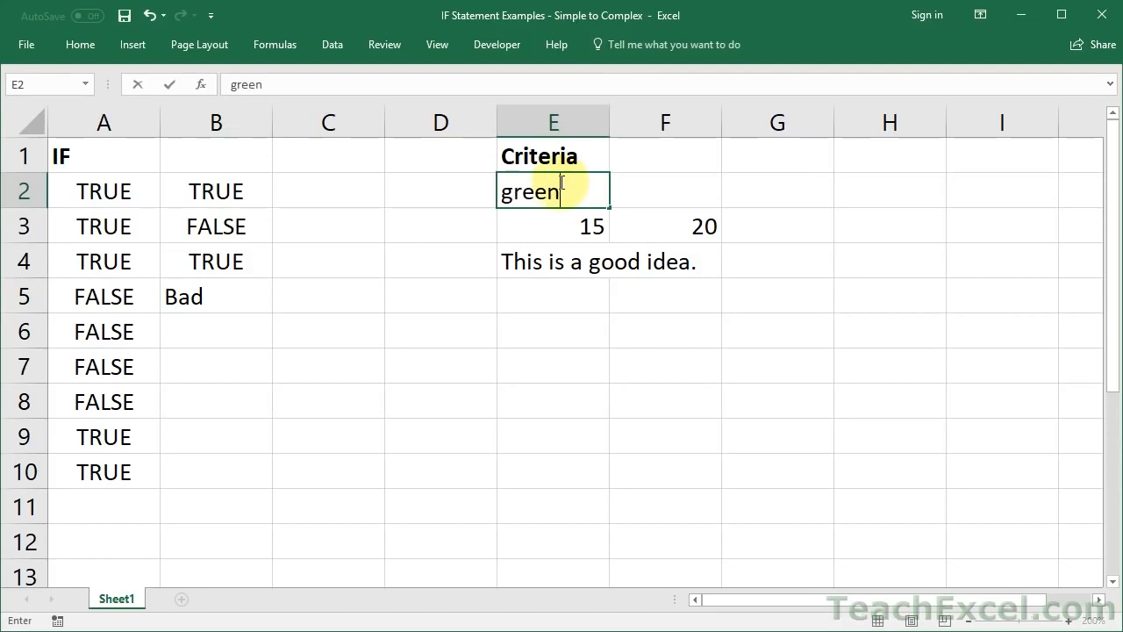
key(Return)
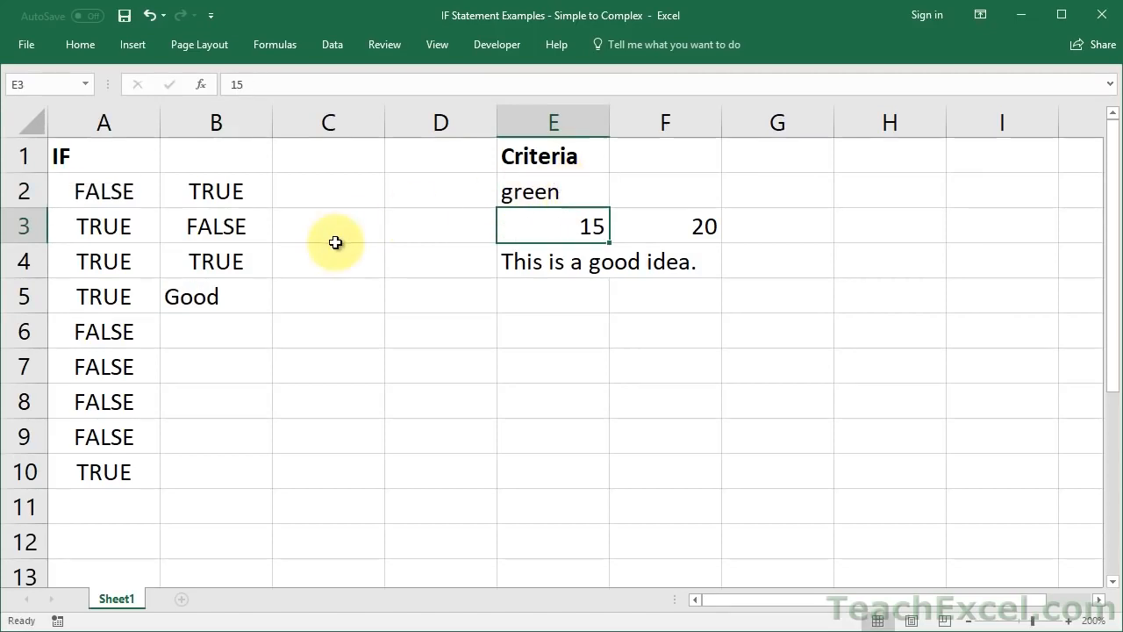
click(240, 306)
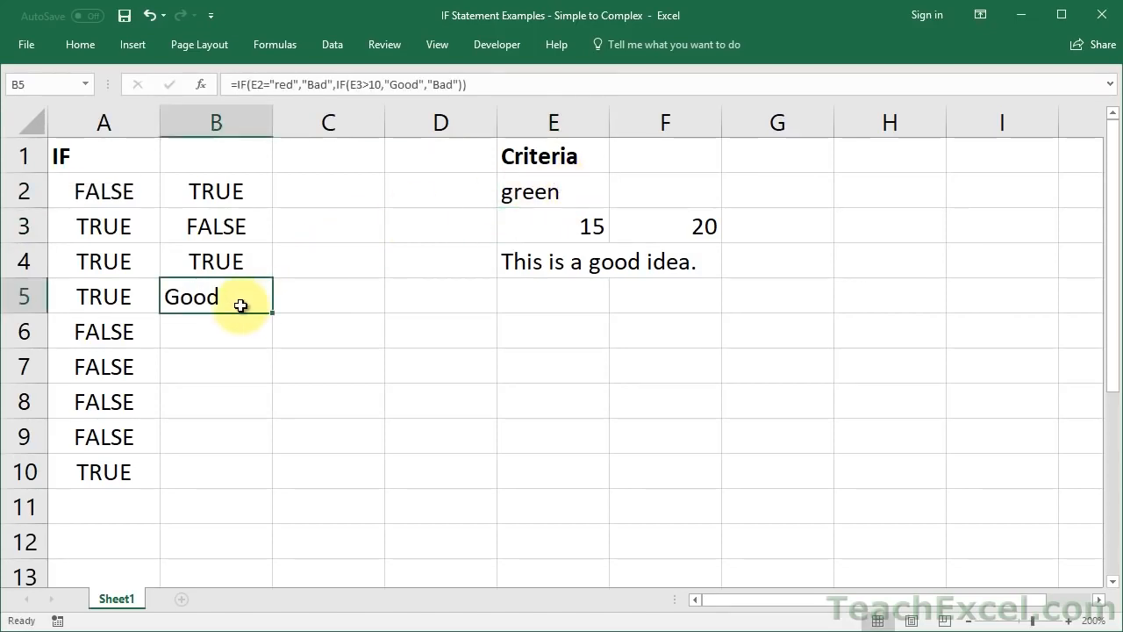
Set E3 to 10 to test B5's inner IF, and undo the changes to E3 and E2
click(584, 227)
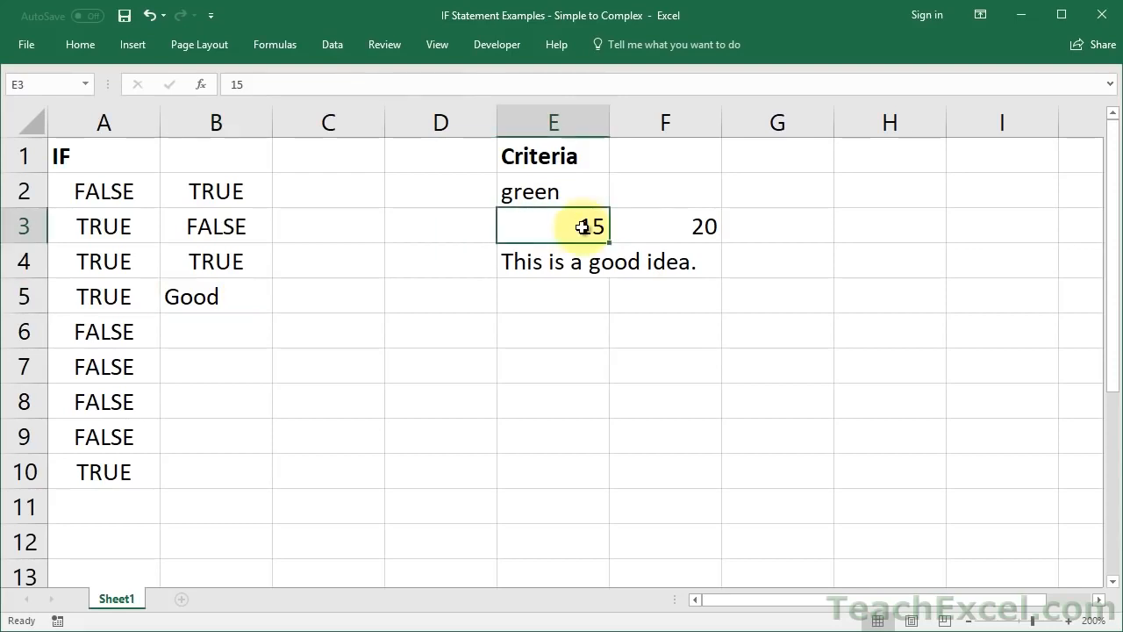
text(10)
key(ctrl+Return)
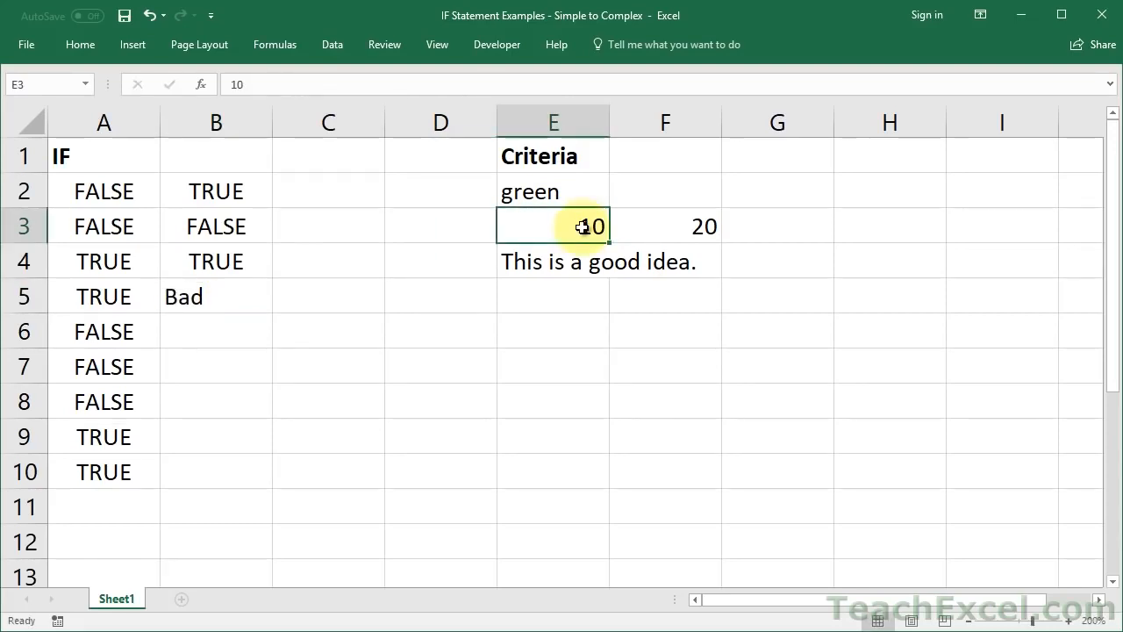
click(180, 295)
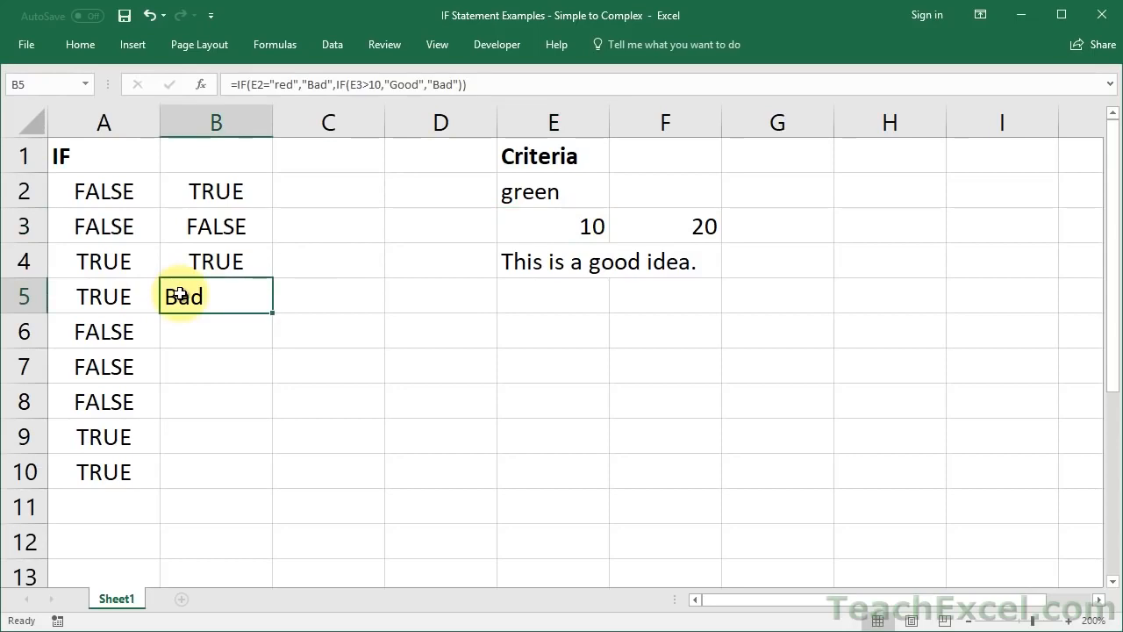
key(ctrl+z)
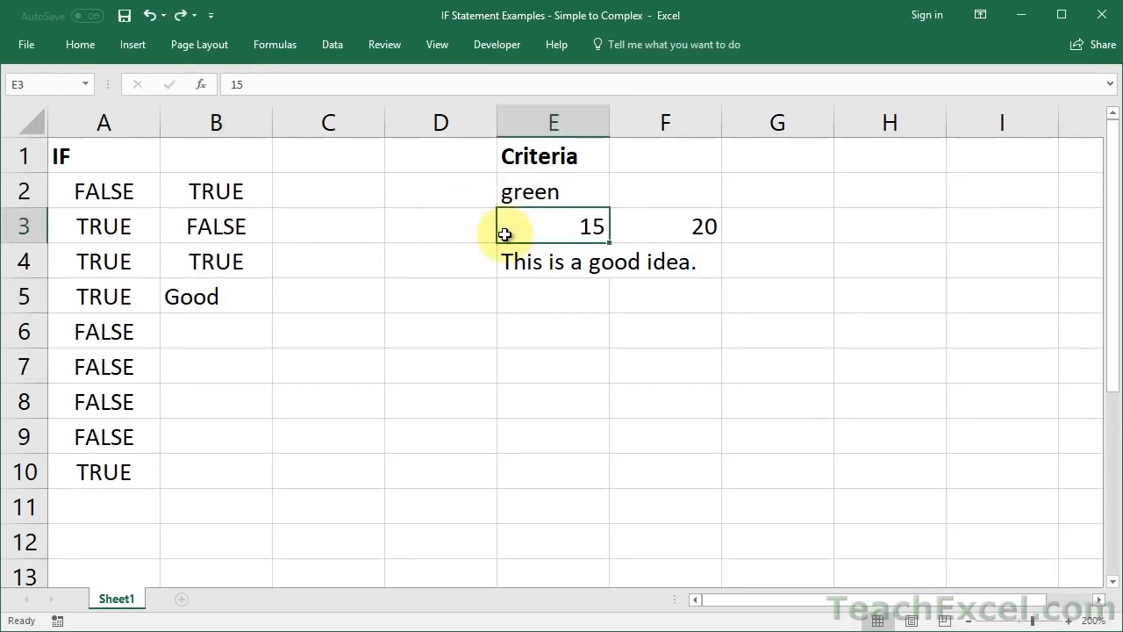
key(ctrl+z)
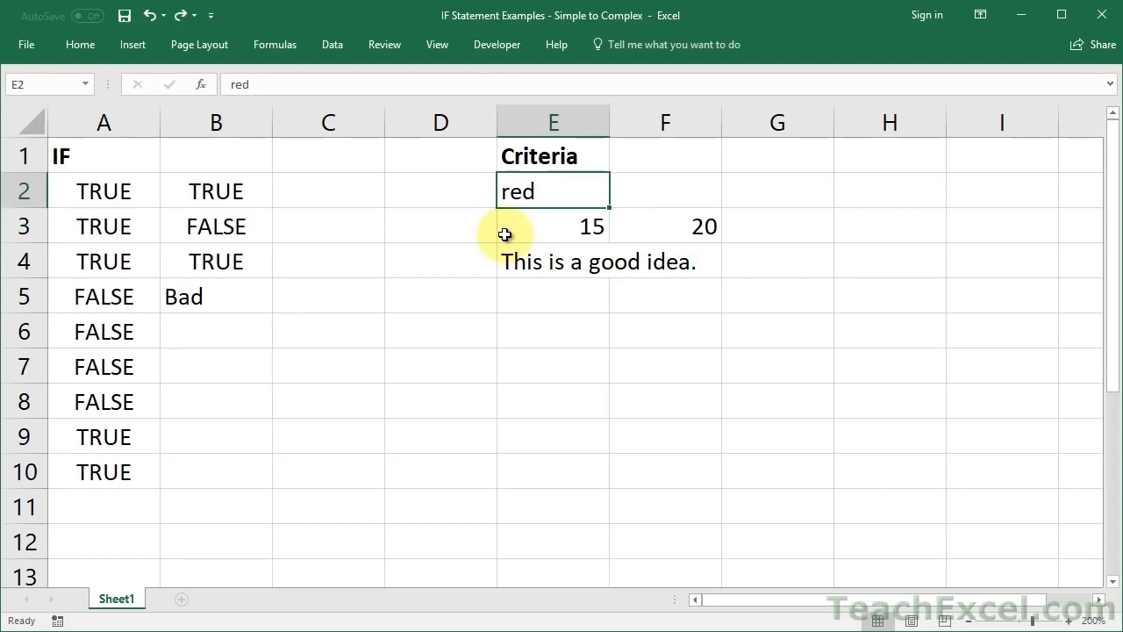
Start an IF formula in B6 whose logical test is AND(E2="red",E3>10)
click(213, 326)
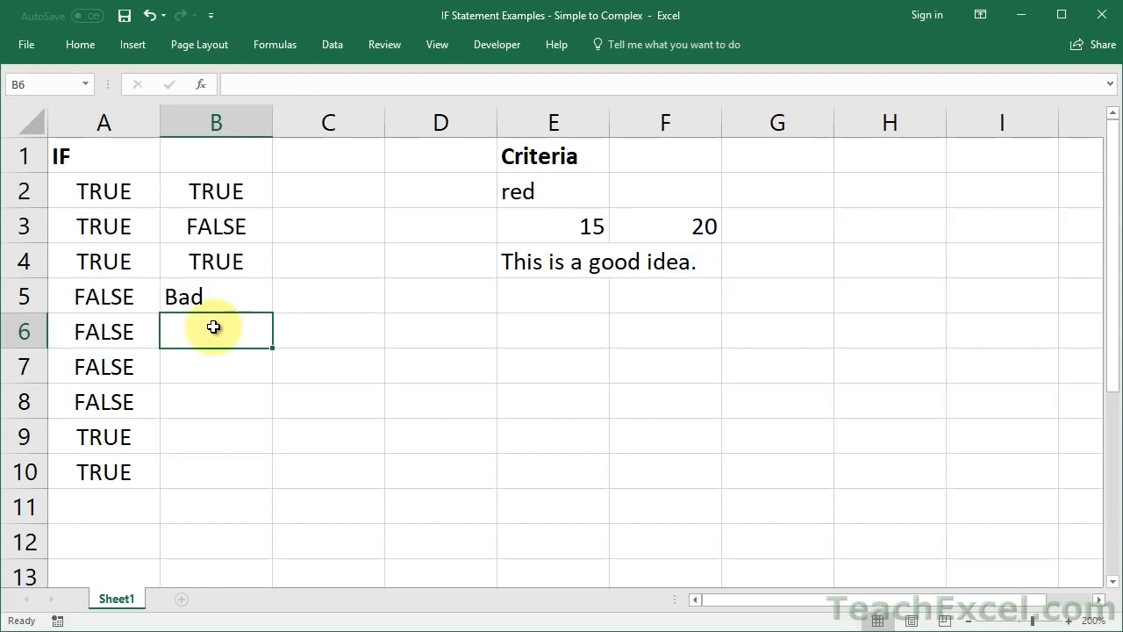
text(=if()
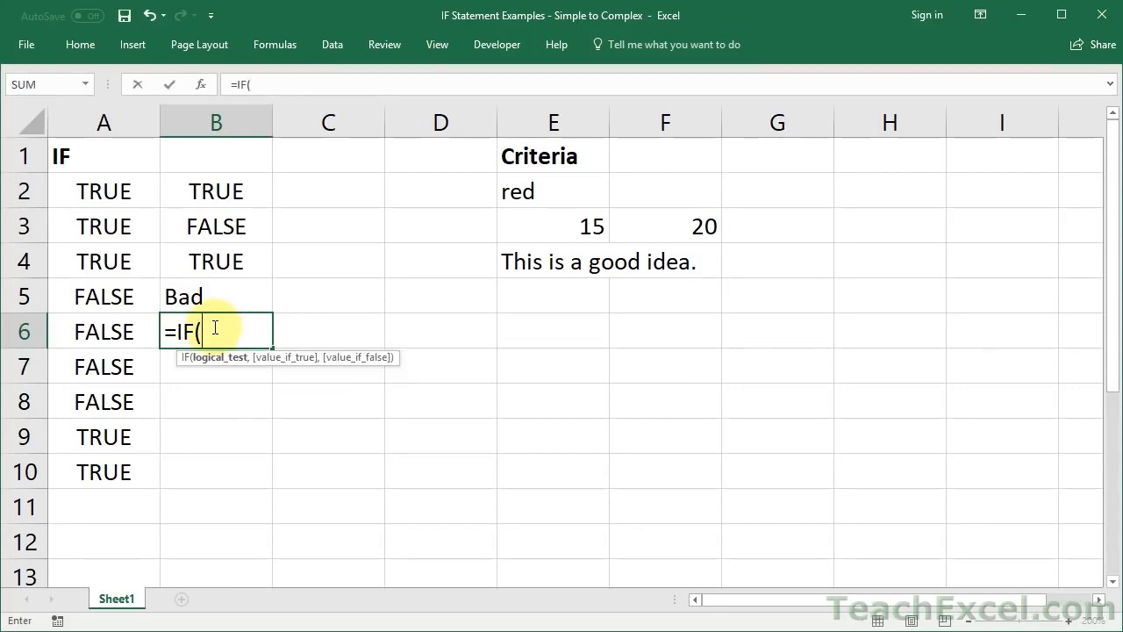
text(and)
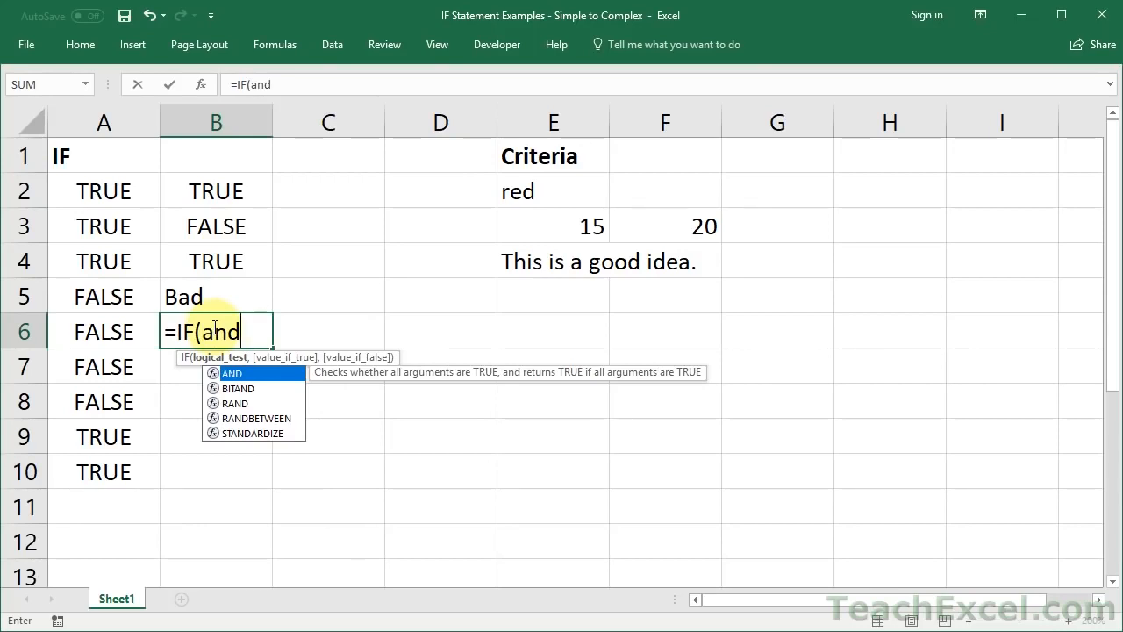
text(()
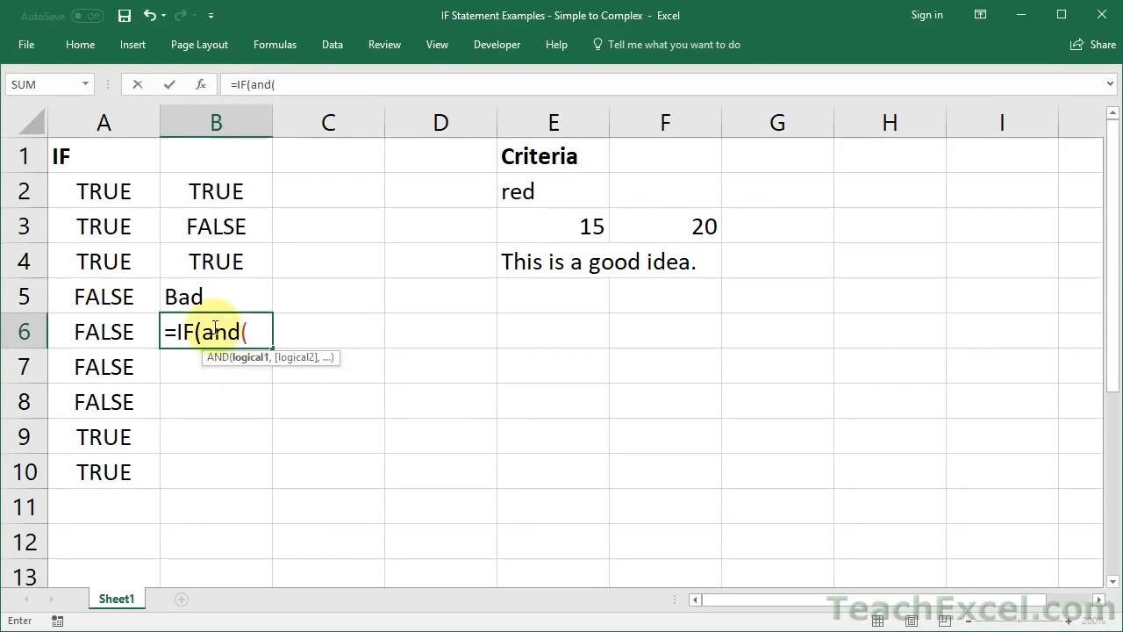
click(533, 190)
text(="red",)
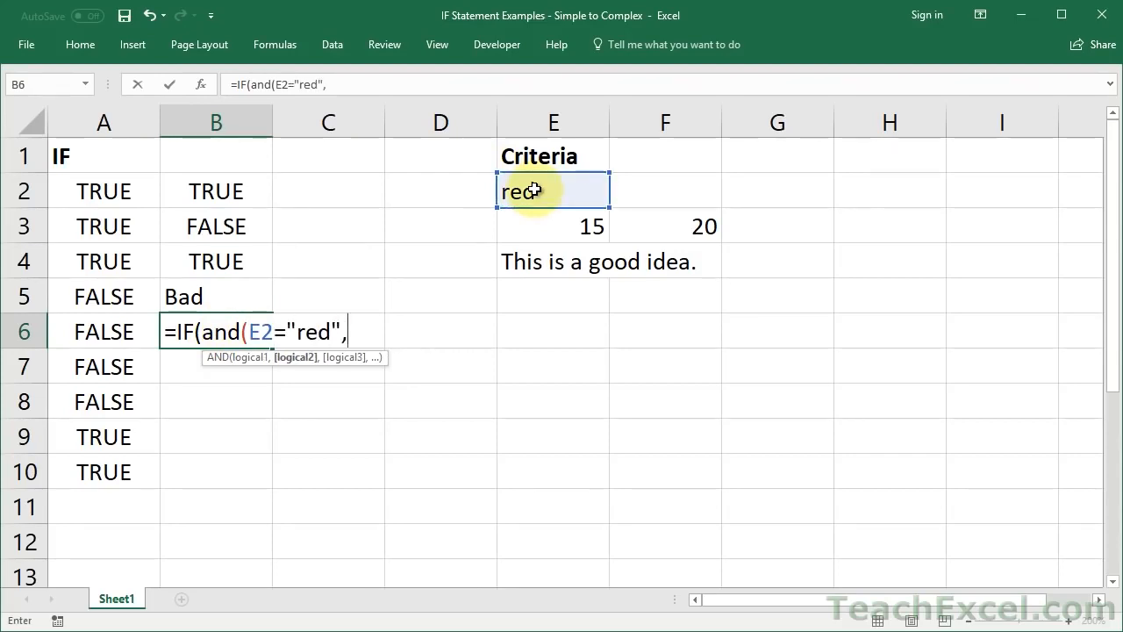
click(528, 226)
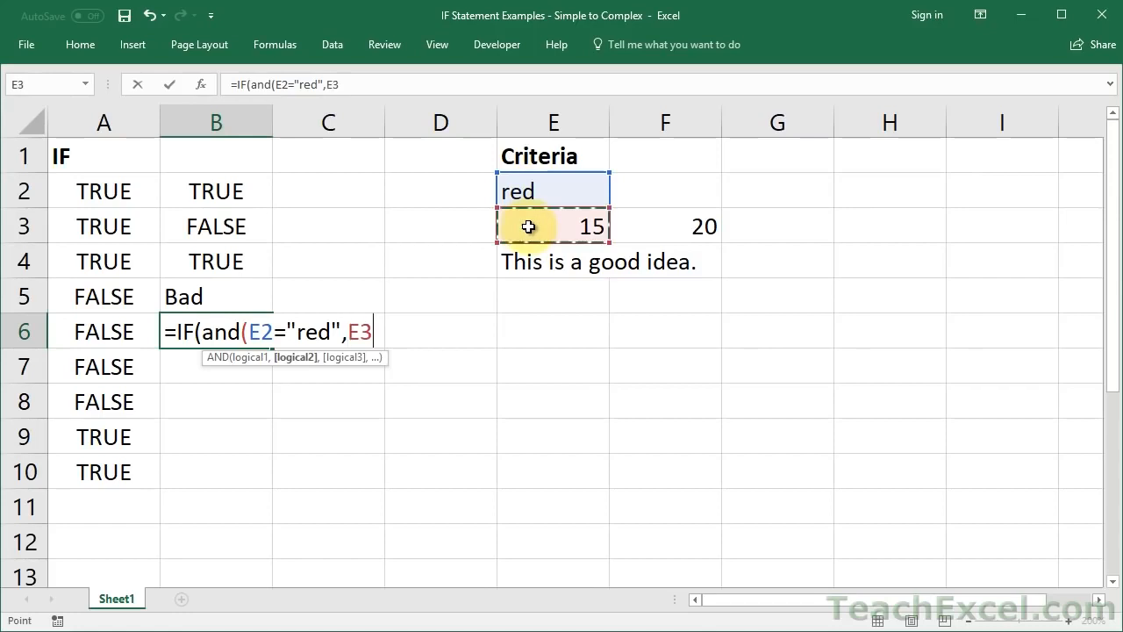
text(>)
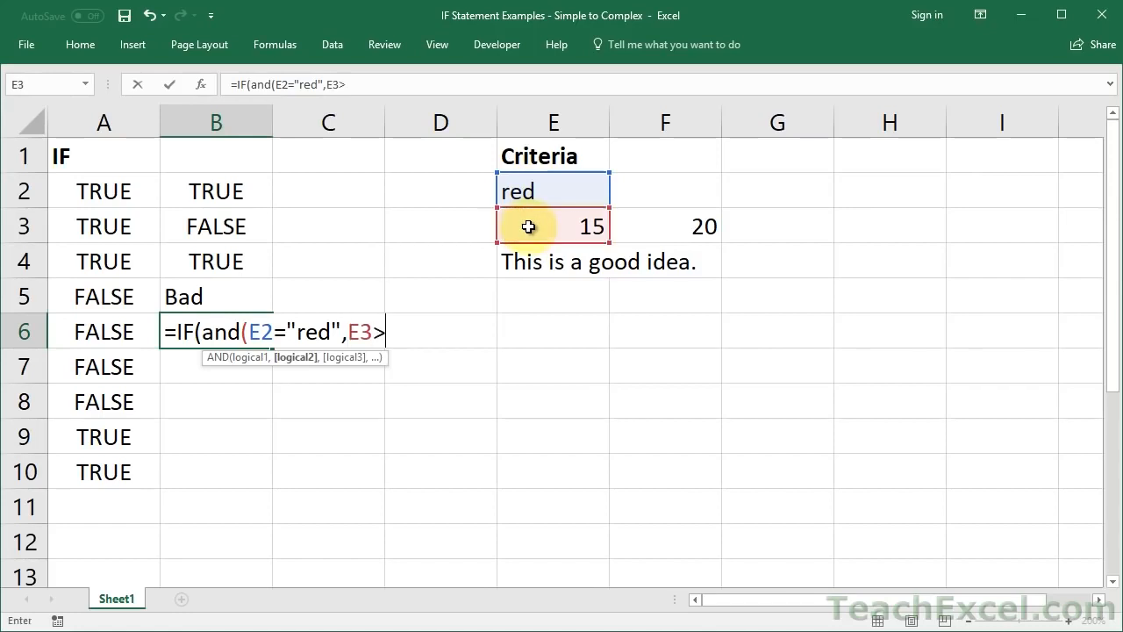
text(10))
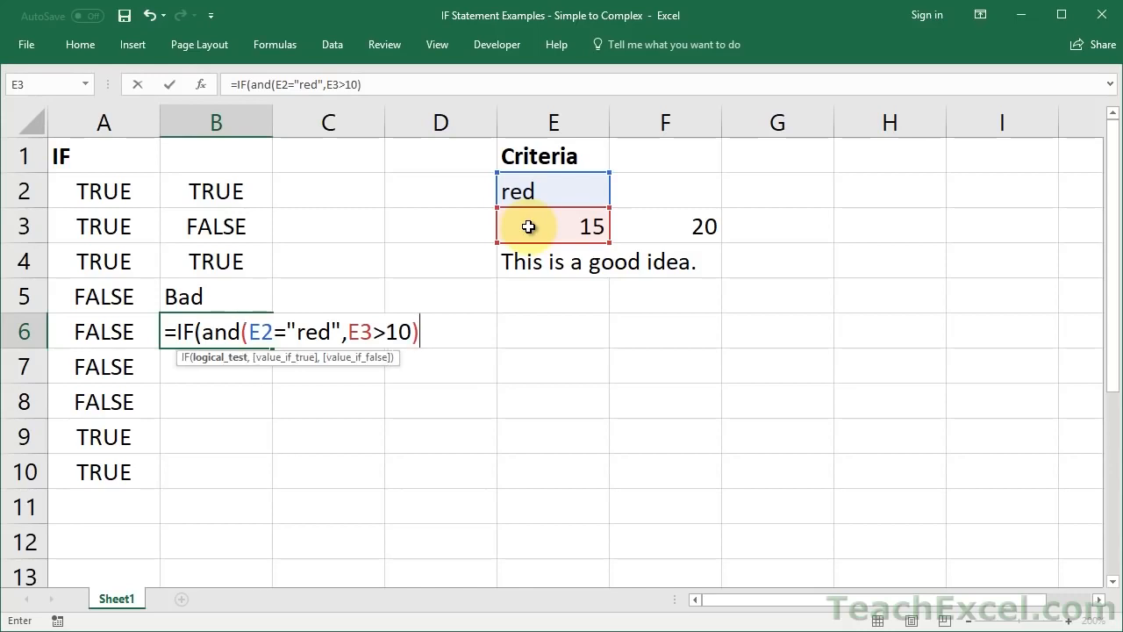
Nest a second IF as the true value in B6's formula, opening its logical test with ISNUMBER and SEARCH
text(,)
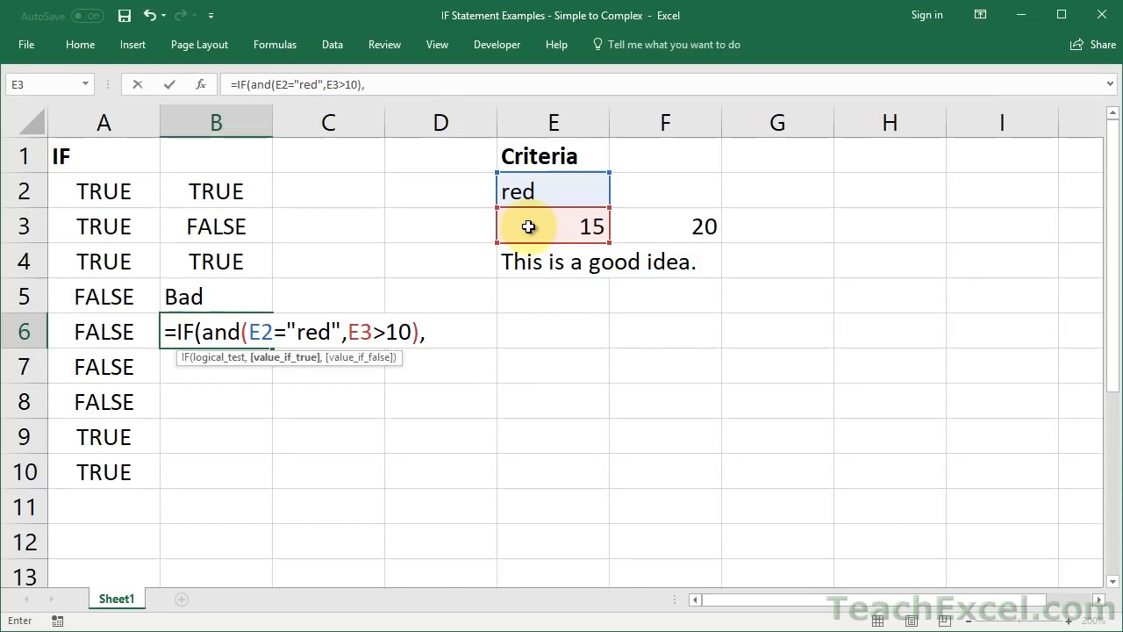
text(if)
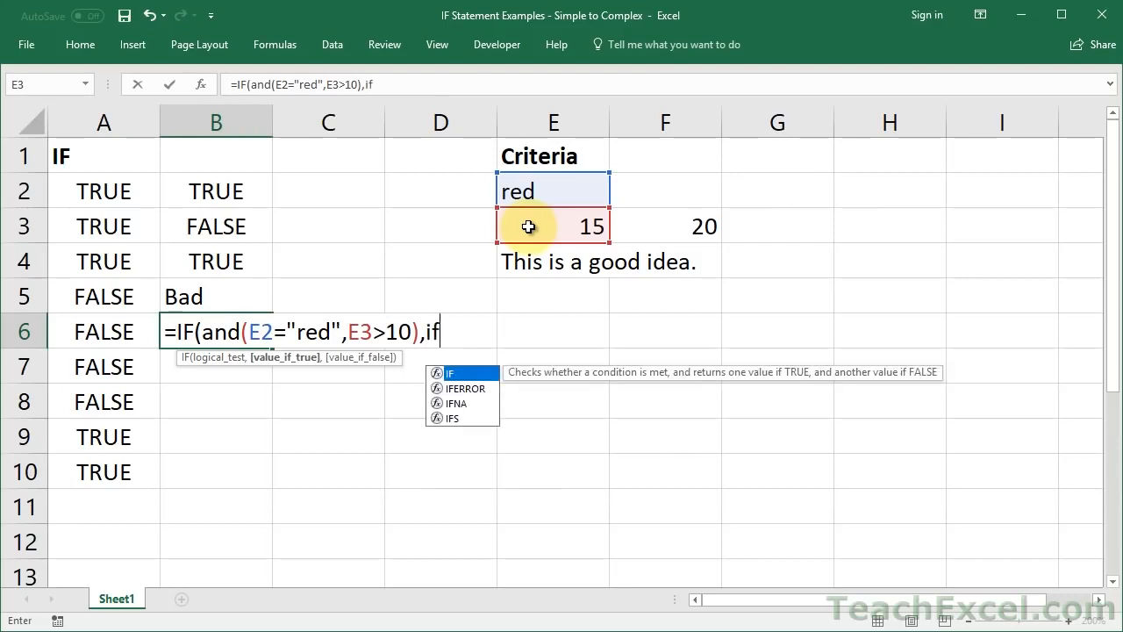
text(()
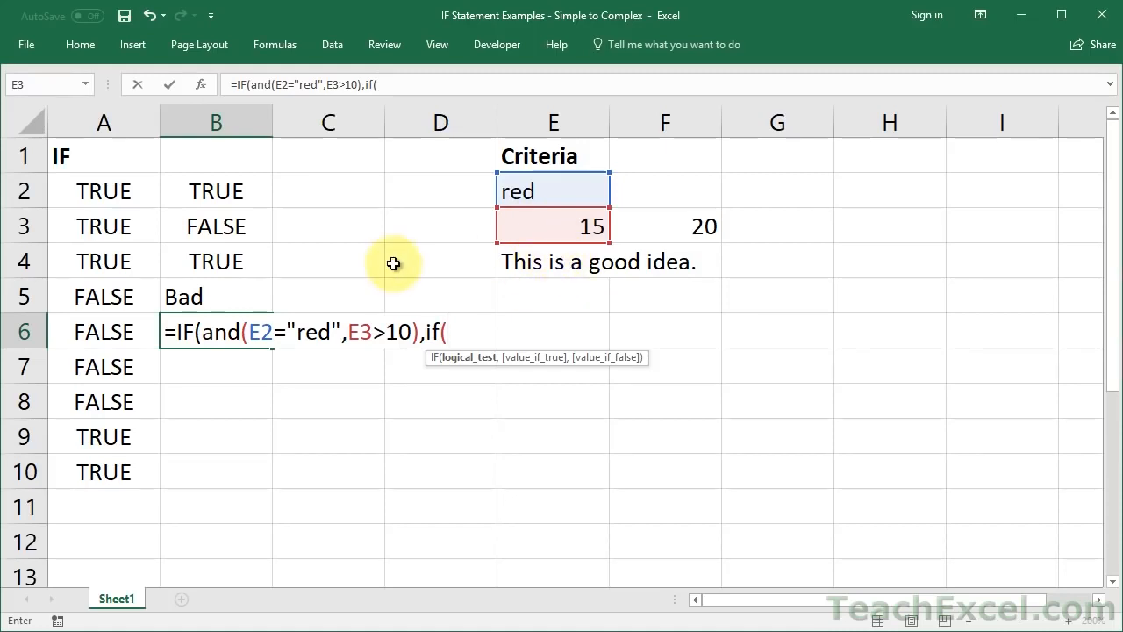
text(isnumber)
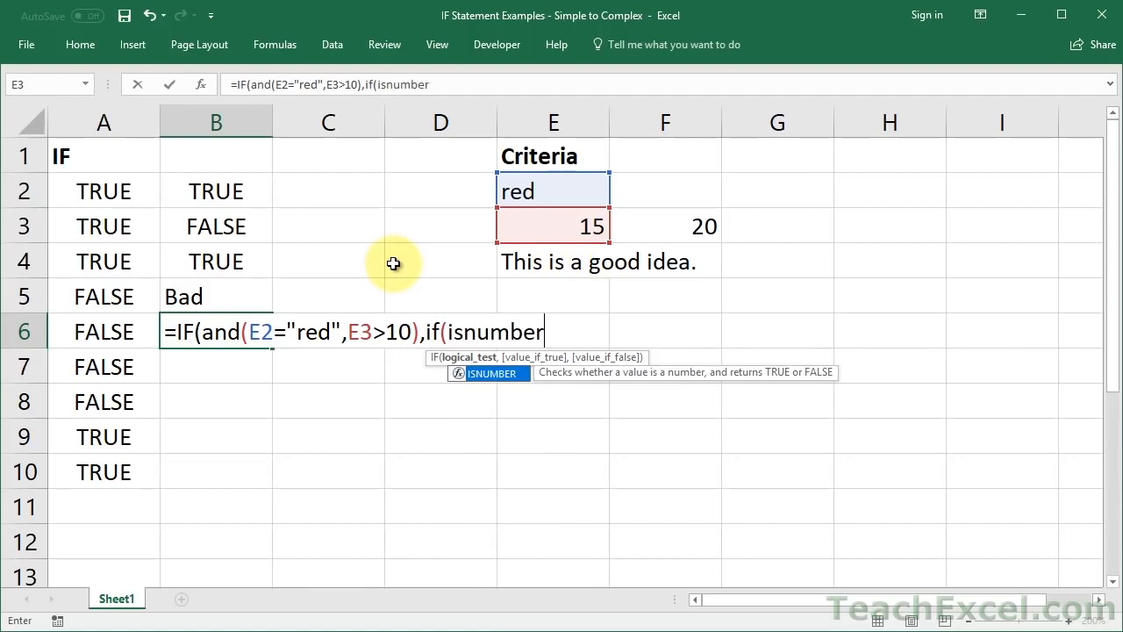
text(()
text(ear)
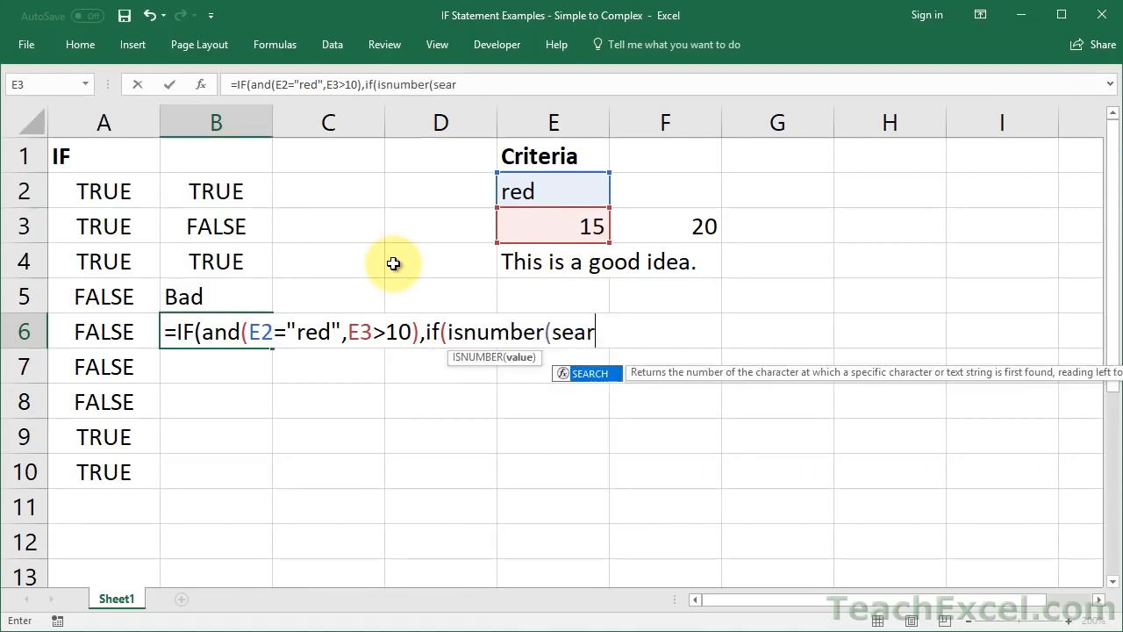
text(ch()
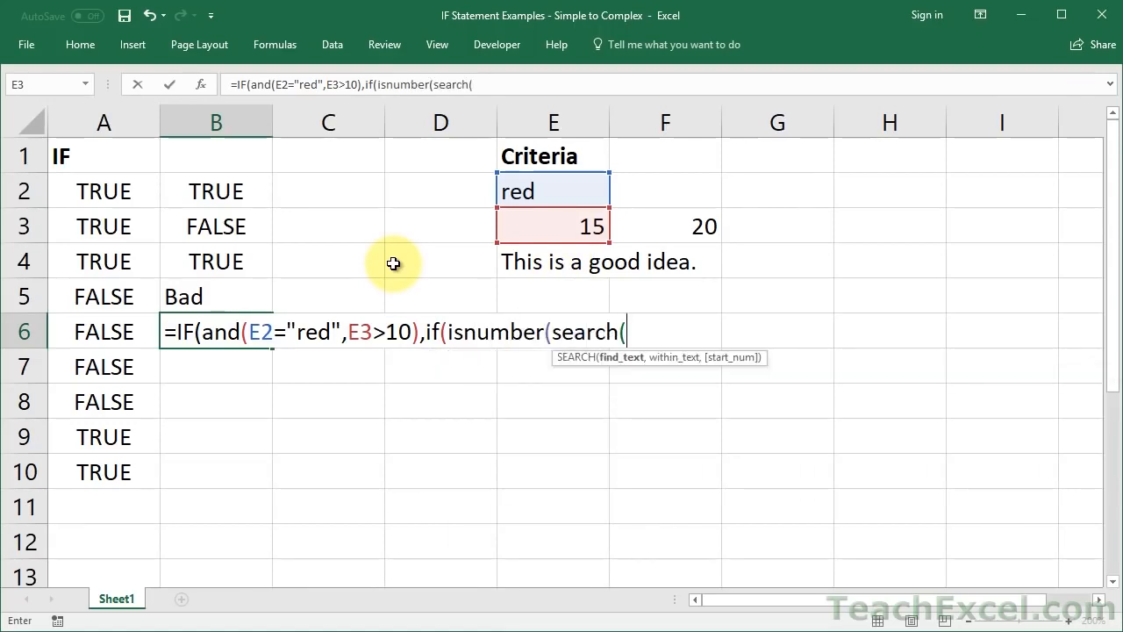
Have SEARCH look for "good" in E4, completing the inner IF's test ISNUMBER(SEARCH("good",E4))
text(")
text(godd)
key(BackSpace)
key(BackSpace)
text(od",)
click(520, 258)
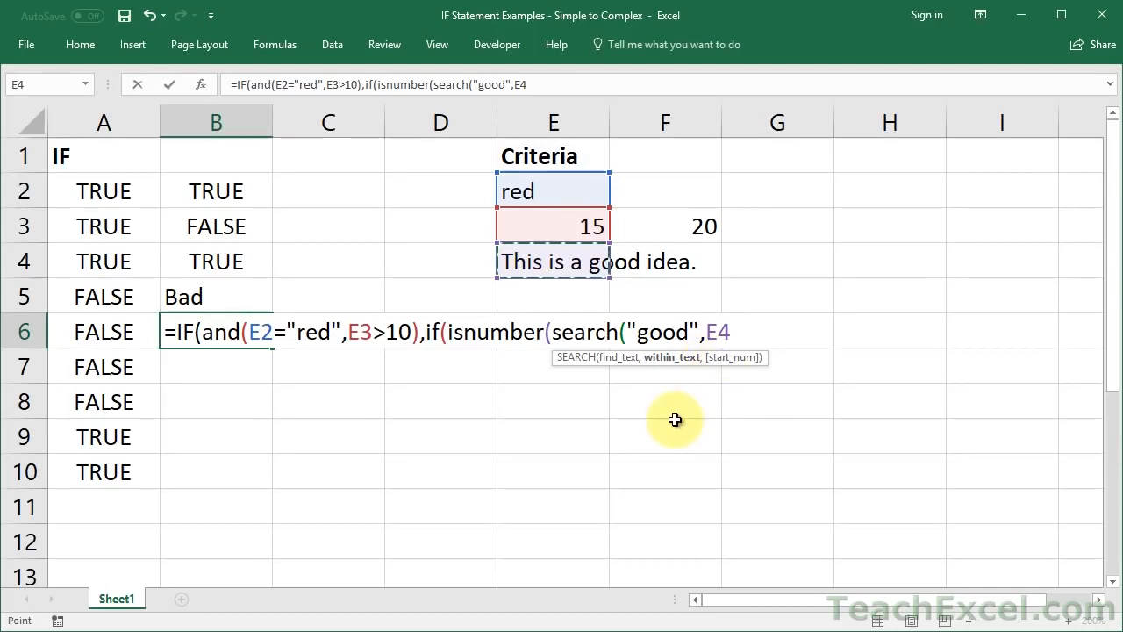
text())
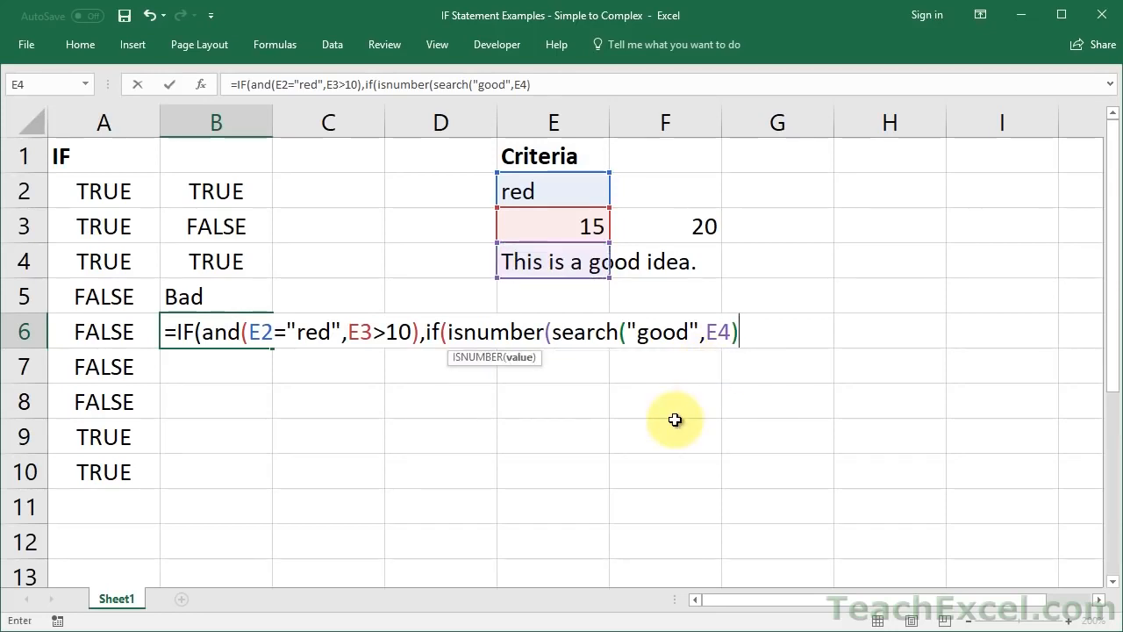
text())
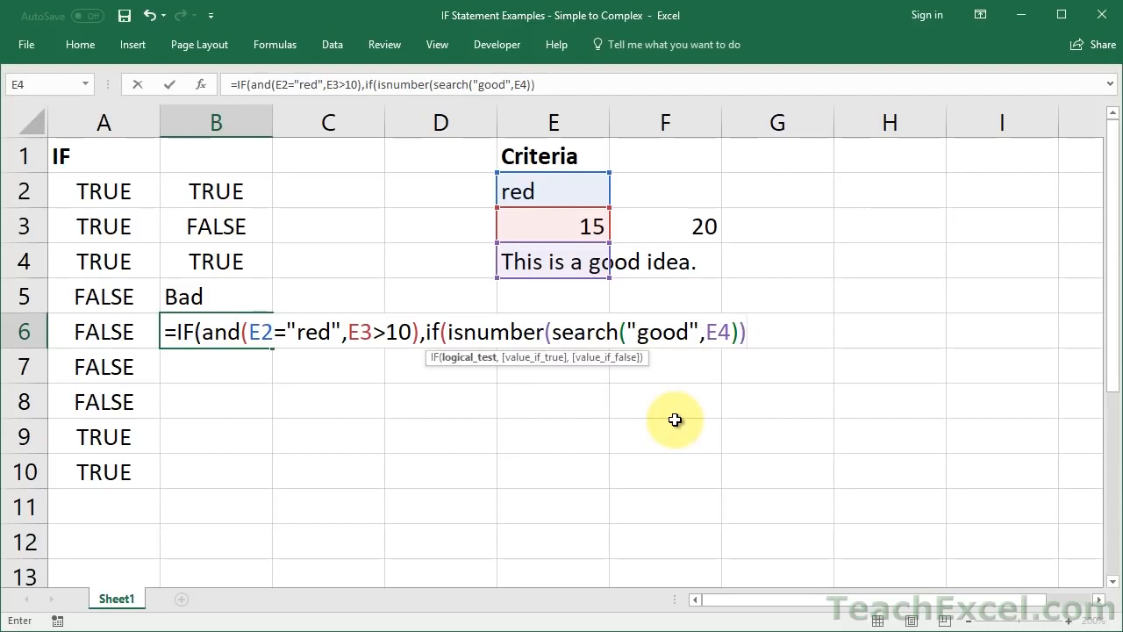
Complete the inner IF with "Good" as its true value and "Bad" as its false value
text(,)
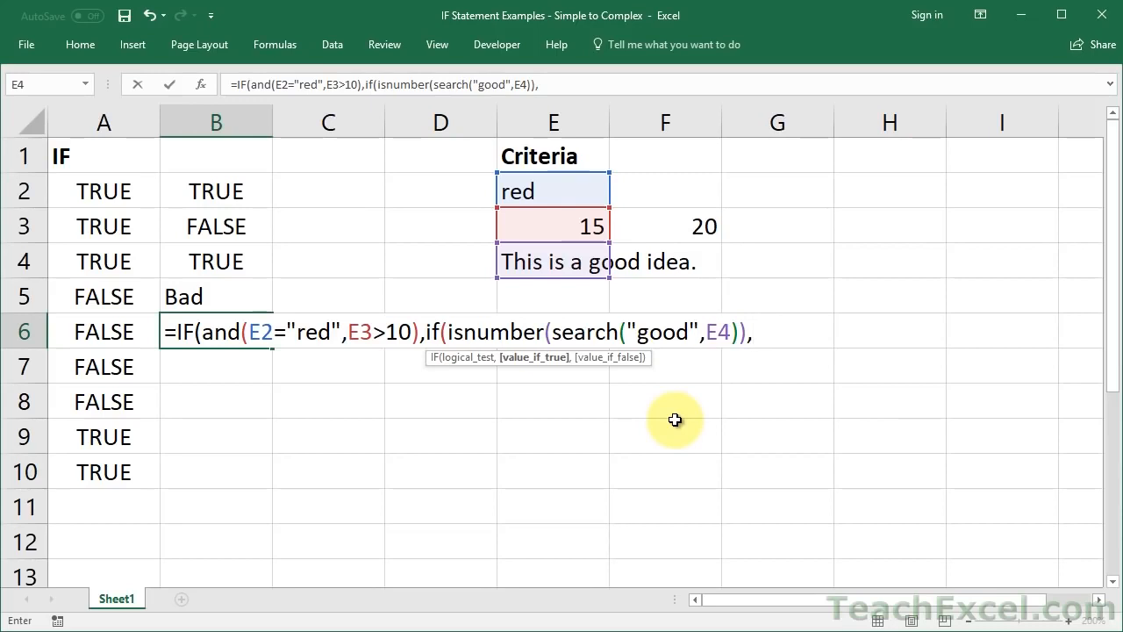
text("Good")
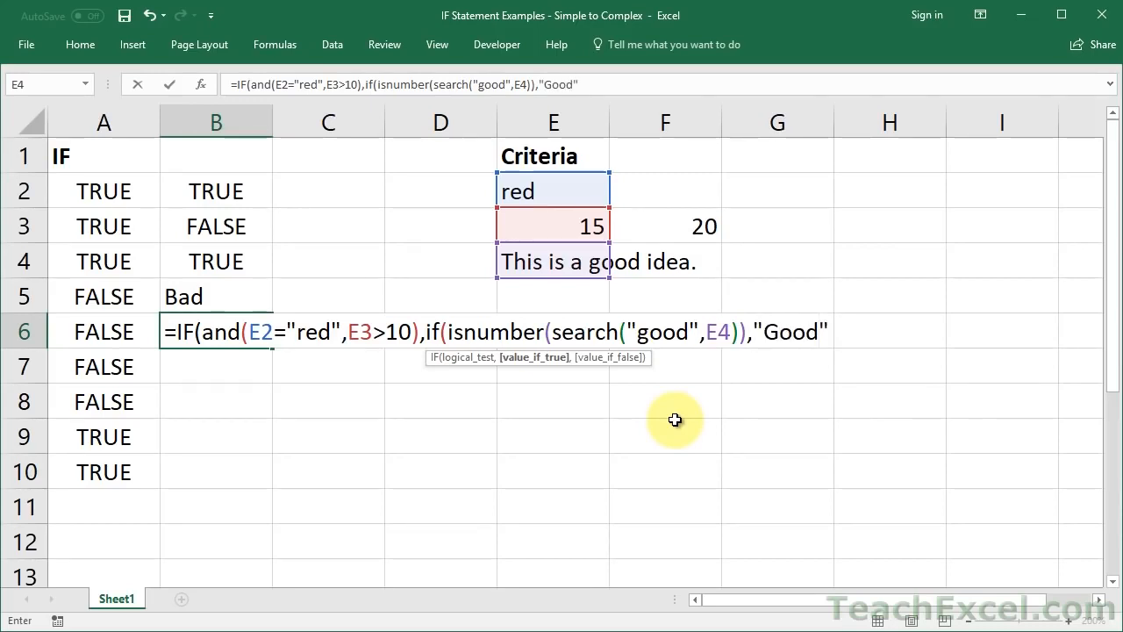
text(,"Bad")
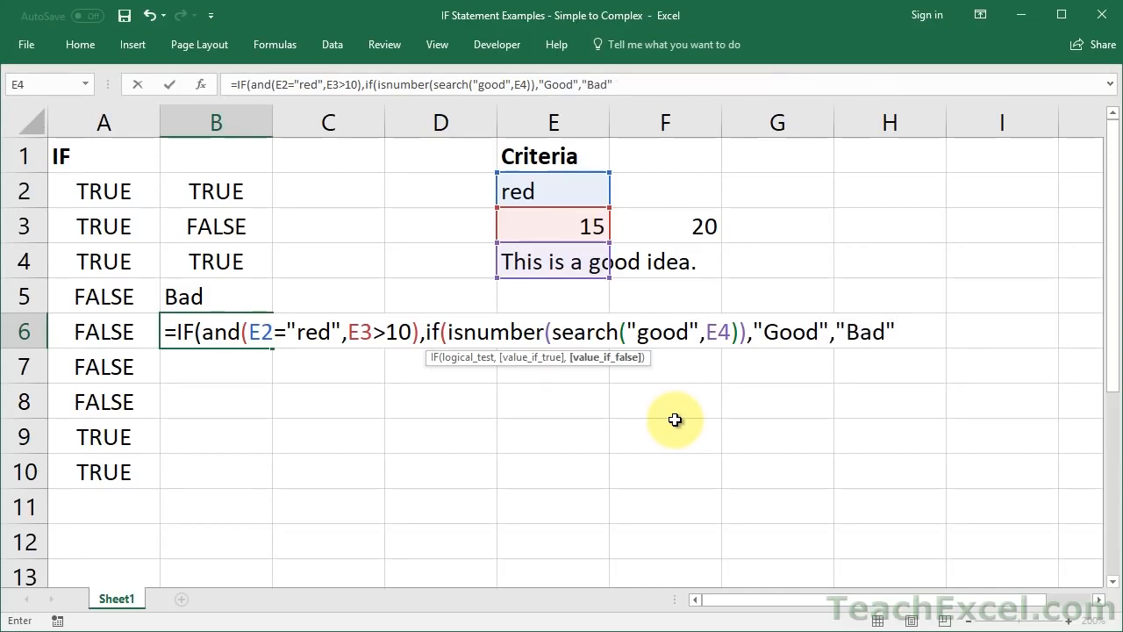
text())
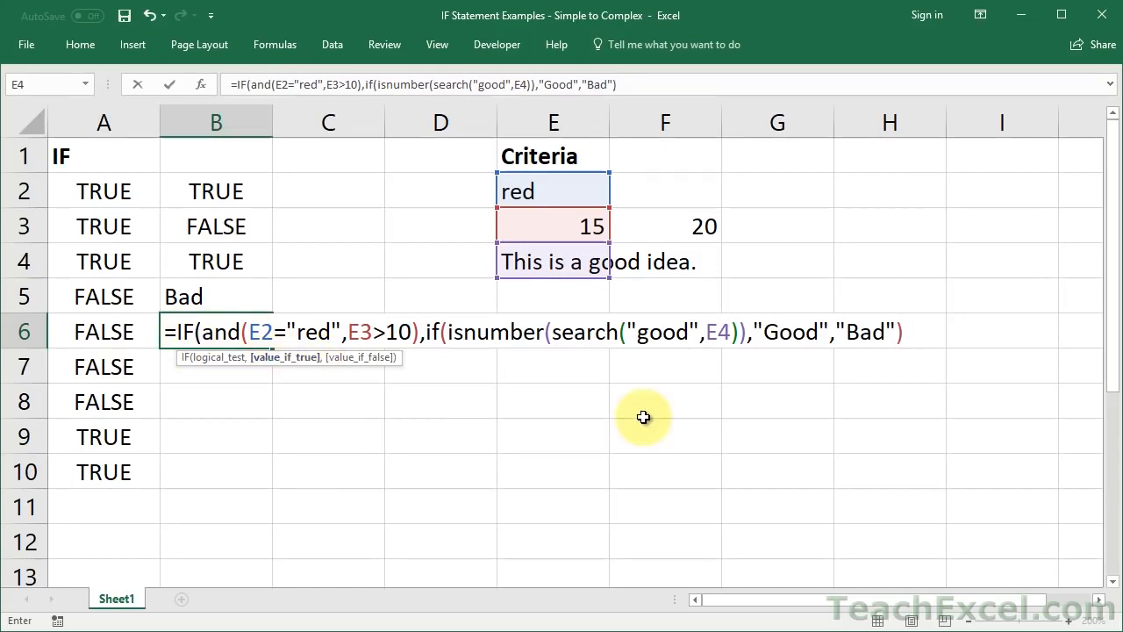
Add "Bad" as the outer IF's false value and enter the completed formula in B6
text(,)
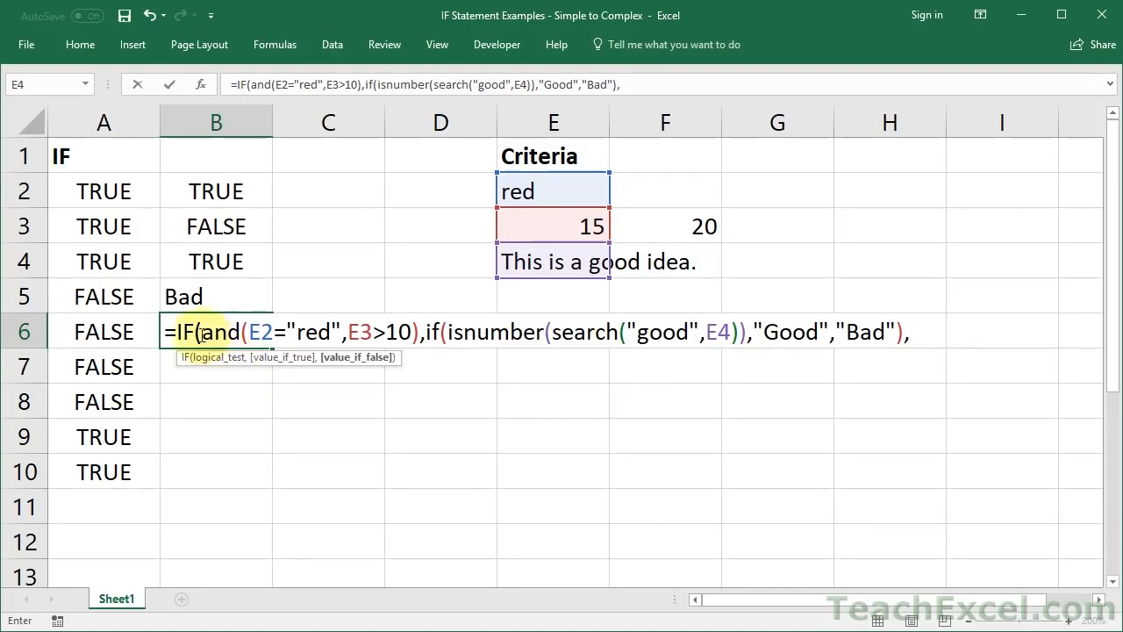
drag(202, 333, 421, 333)
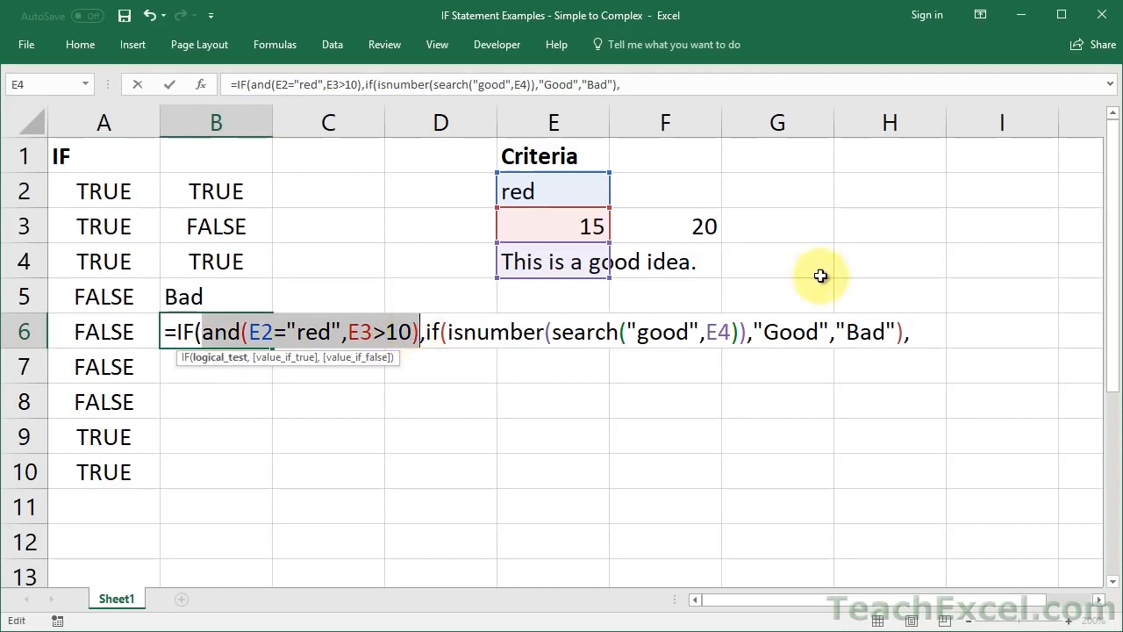
click(922, 331)
text("Bad")
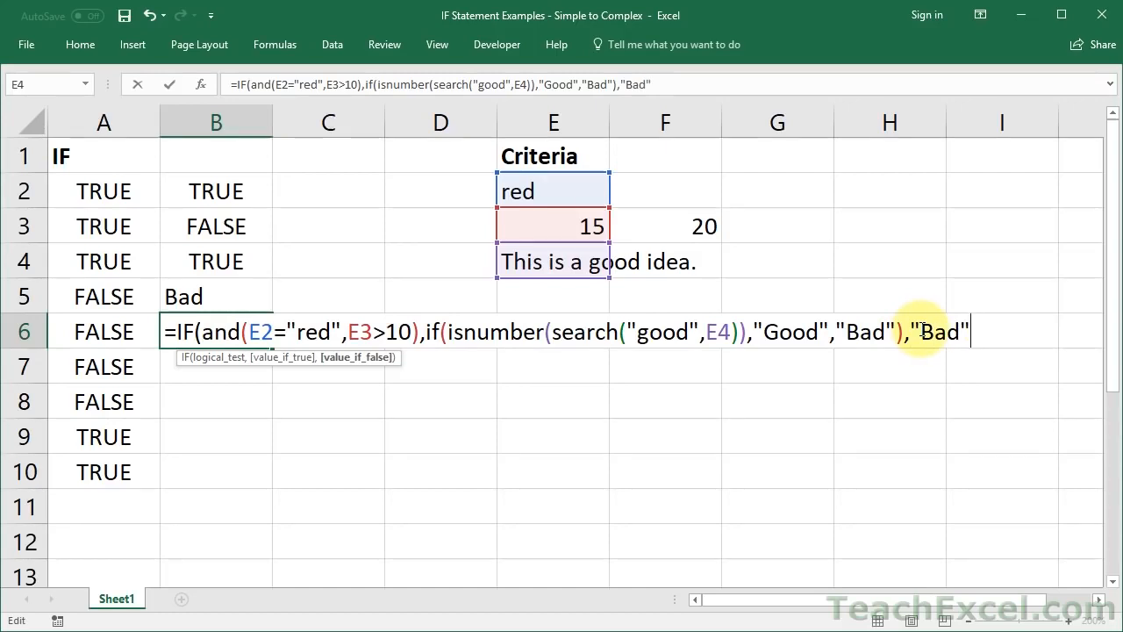
text())
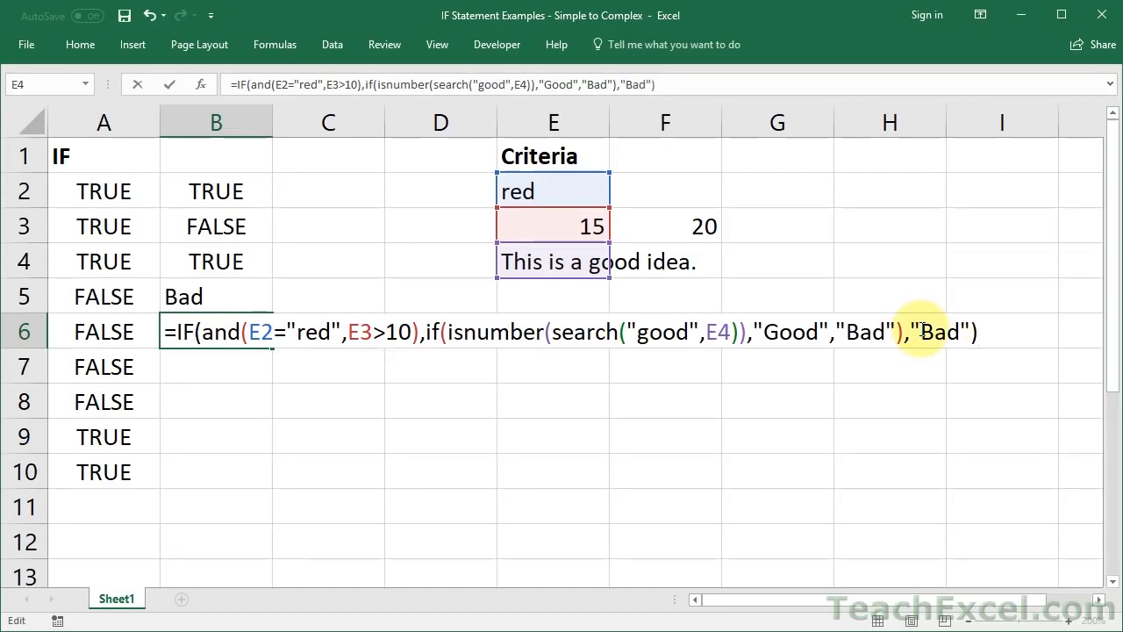
key(ctrl+Return)
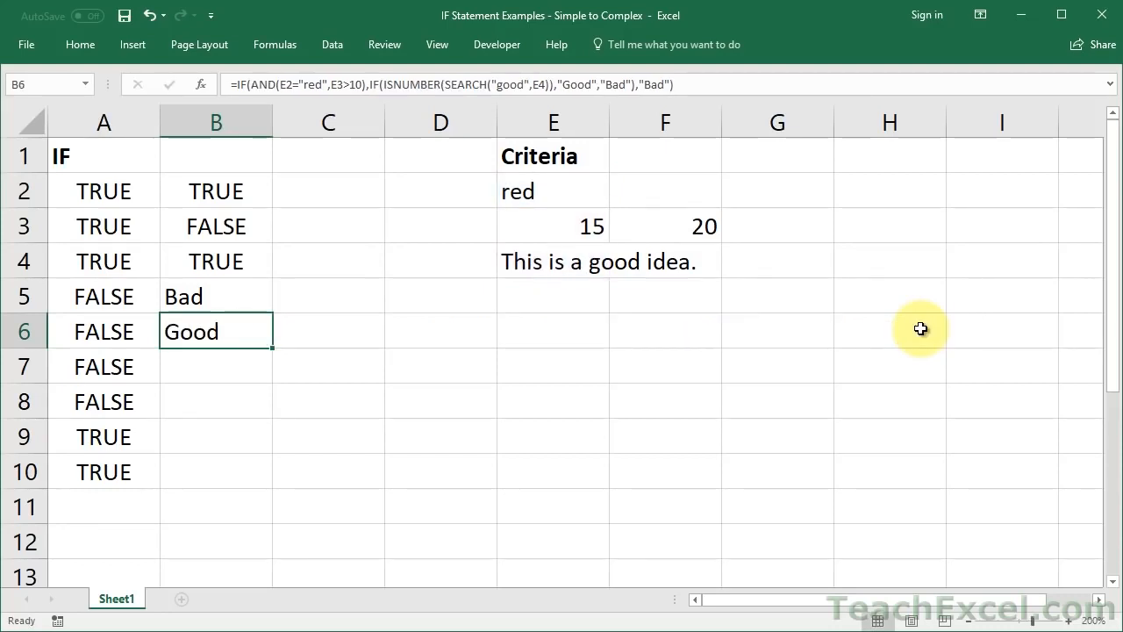
Open B6's formula and examine the outer IF's AND test, its nested IF true value and its false value
double_click(229, 331)
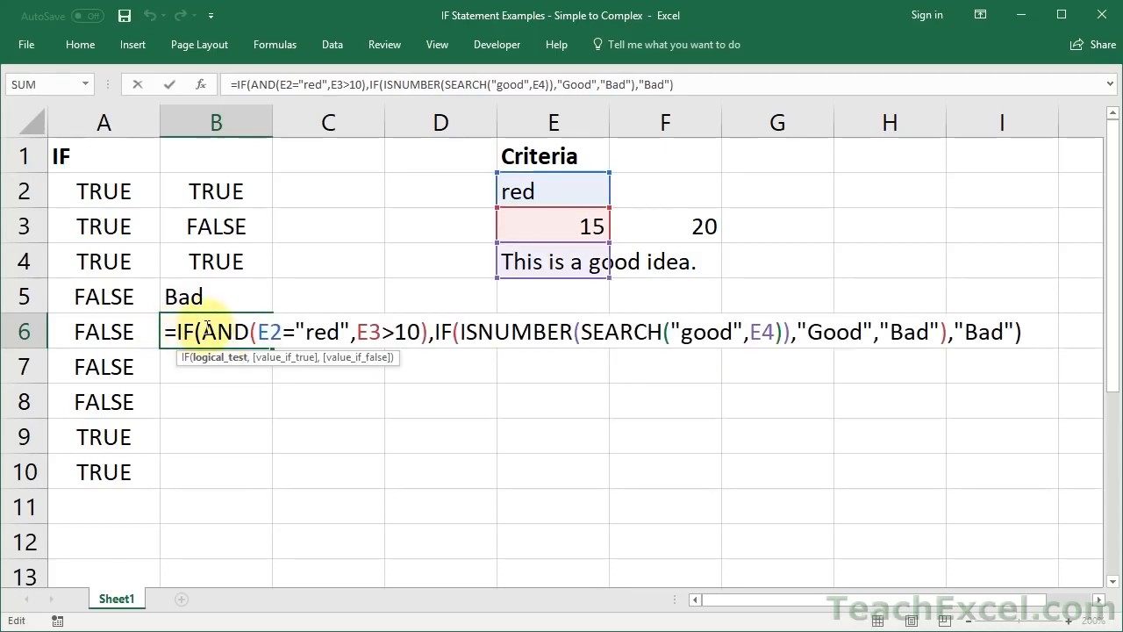
drag(203, 332, 429, 322)
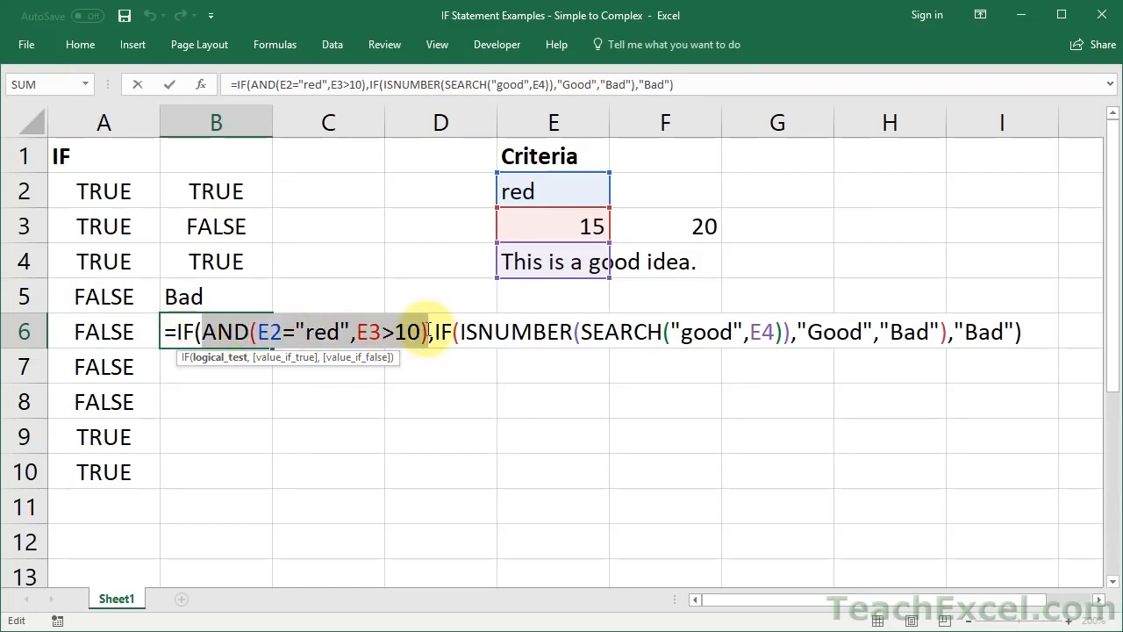
click(259, 332)
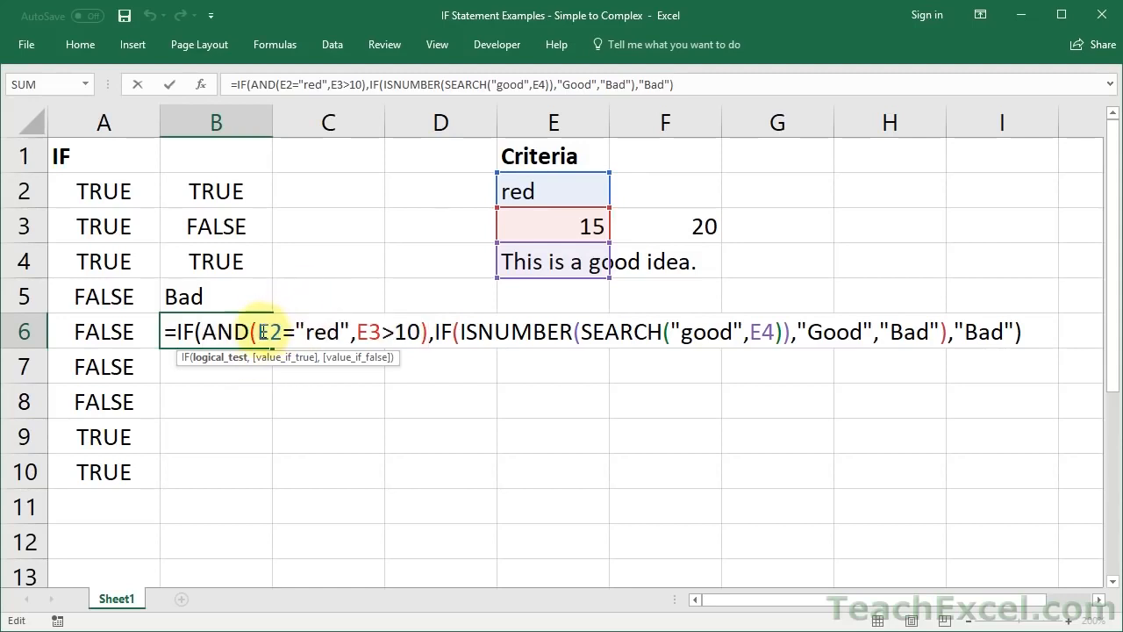
drag(259, 332, 417, 325)
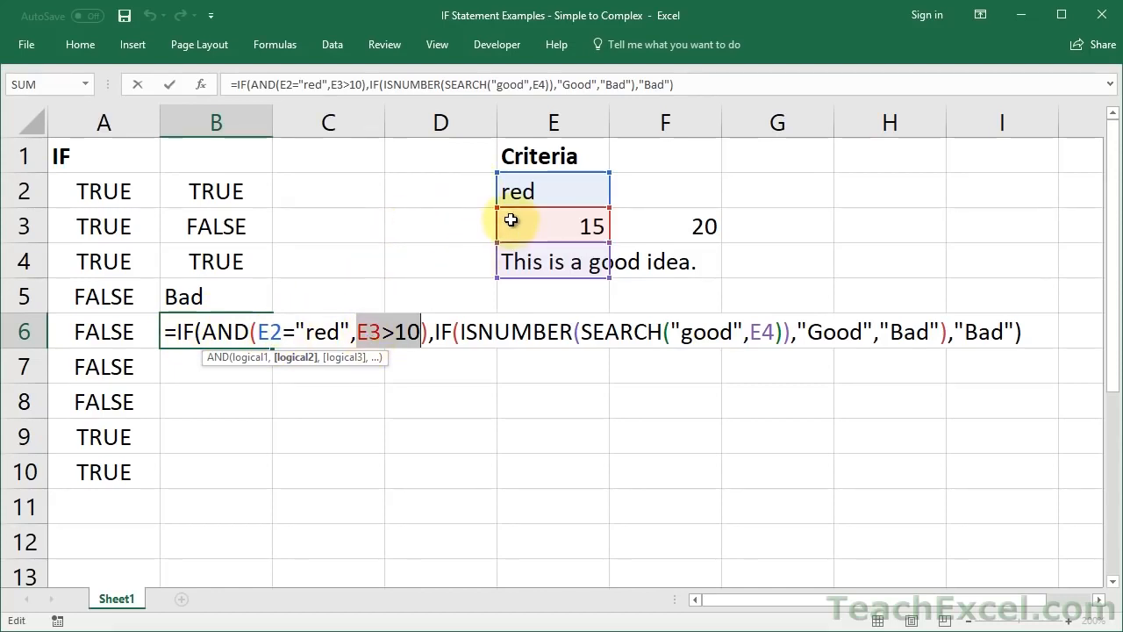
click(436, 332)
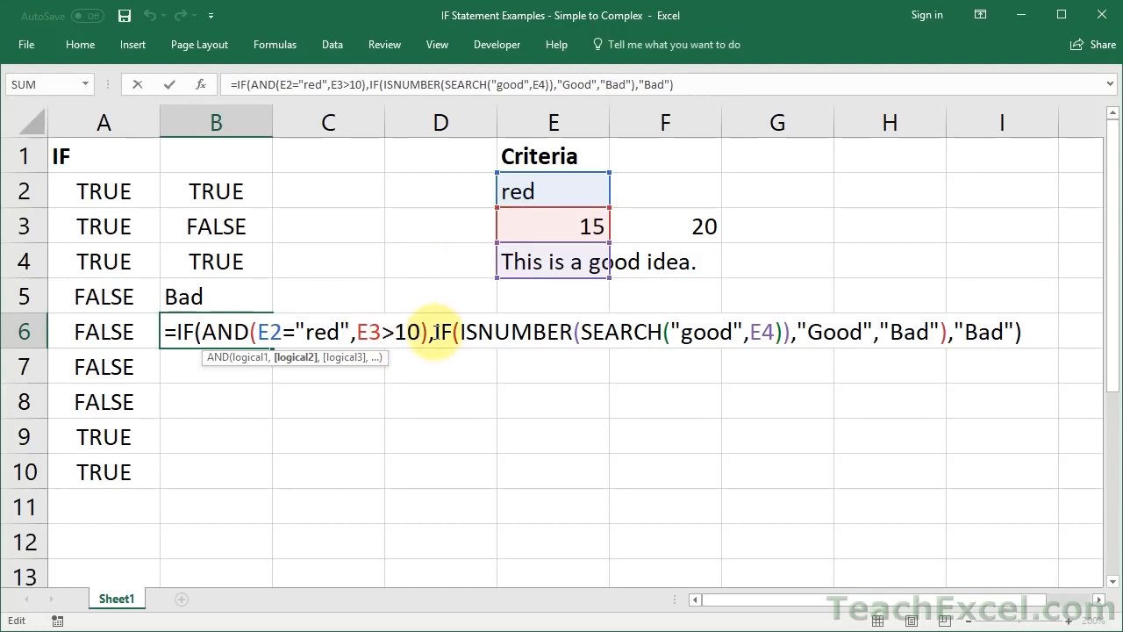
drag(437, 332, 948, 334)
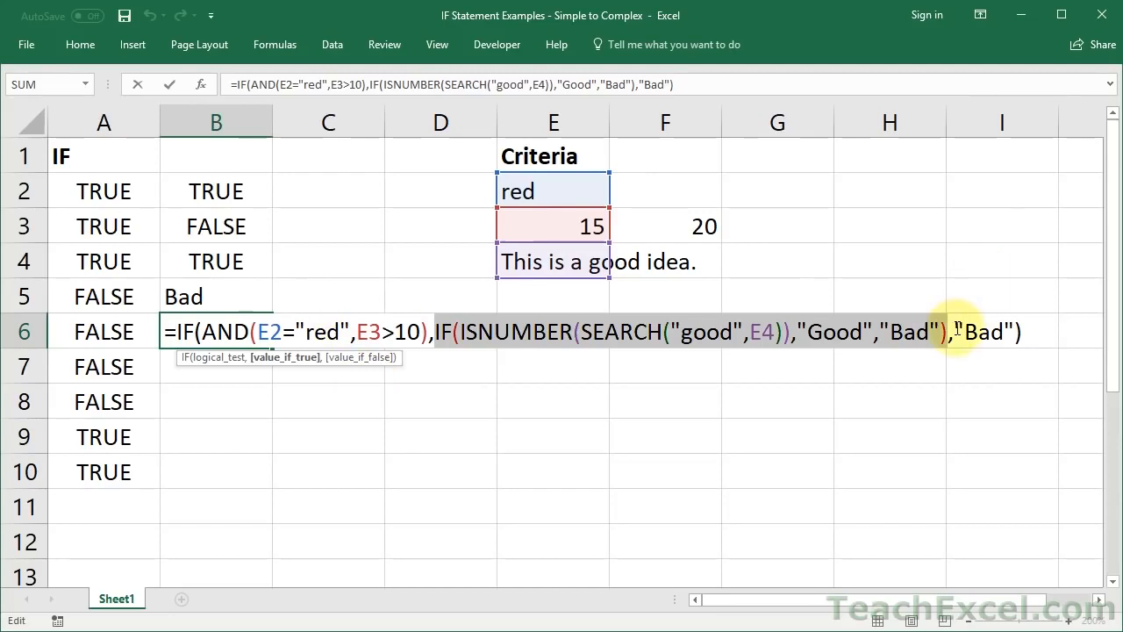
drag(957, 330, 1014, 329)
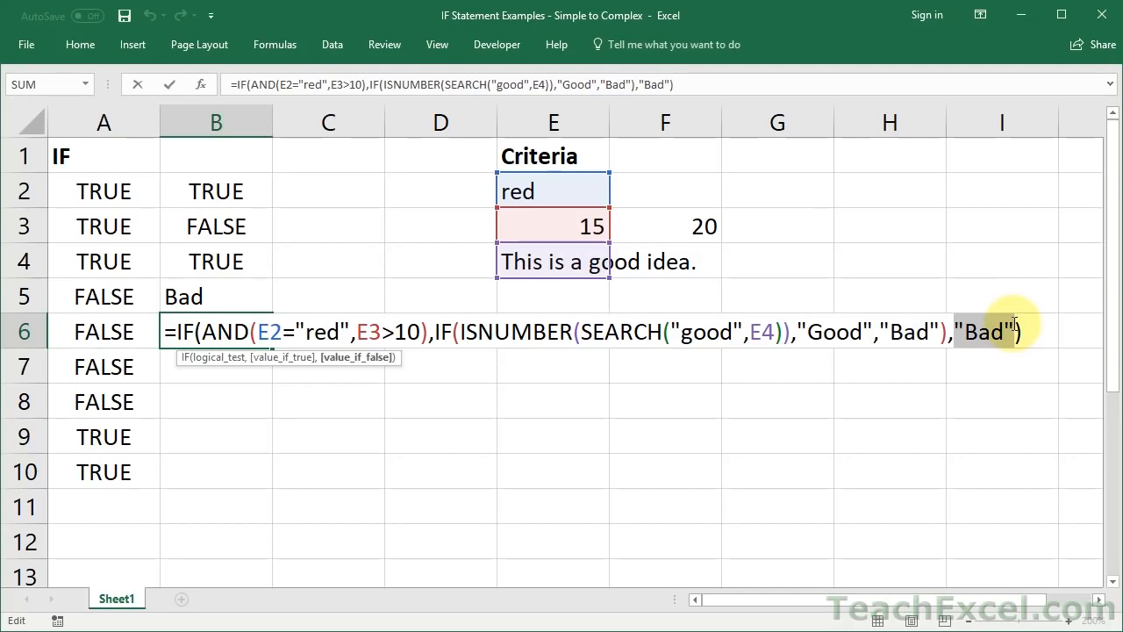
Examine how B6's inner IF uses ISNUMBER and SEARCH on E4, and review the inner and outer result values
click(437, 331)
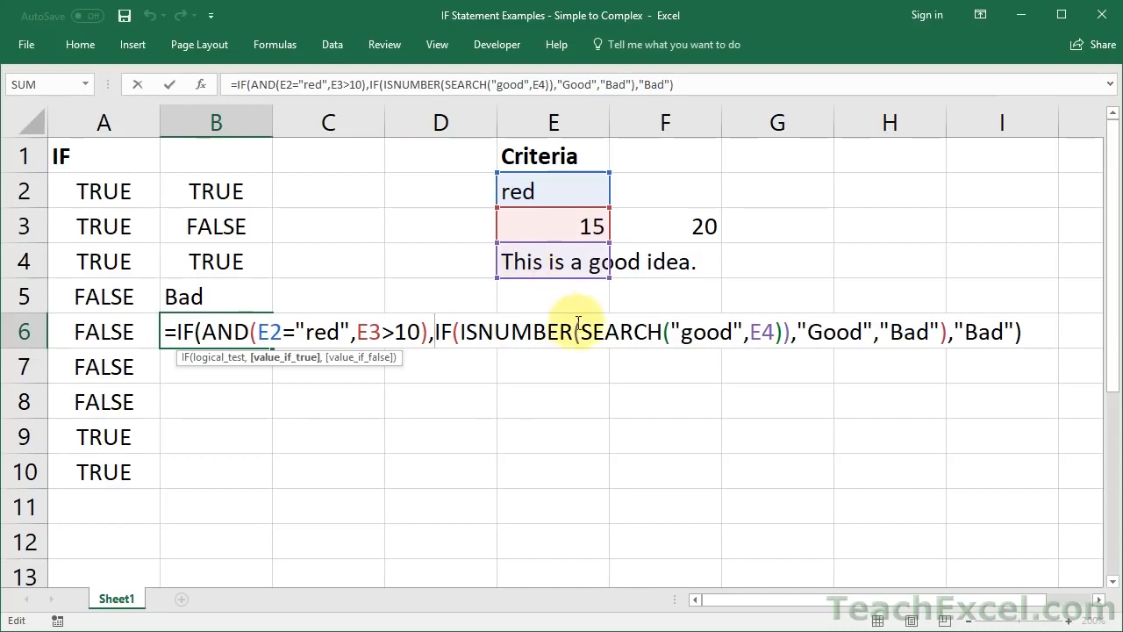
drag(580, 332, 779, 332)
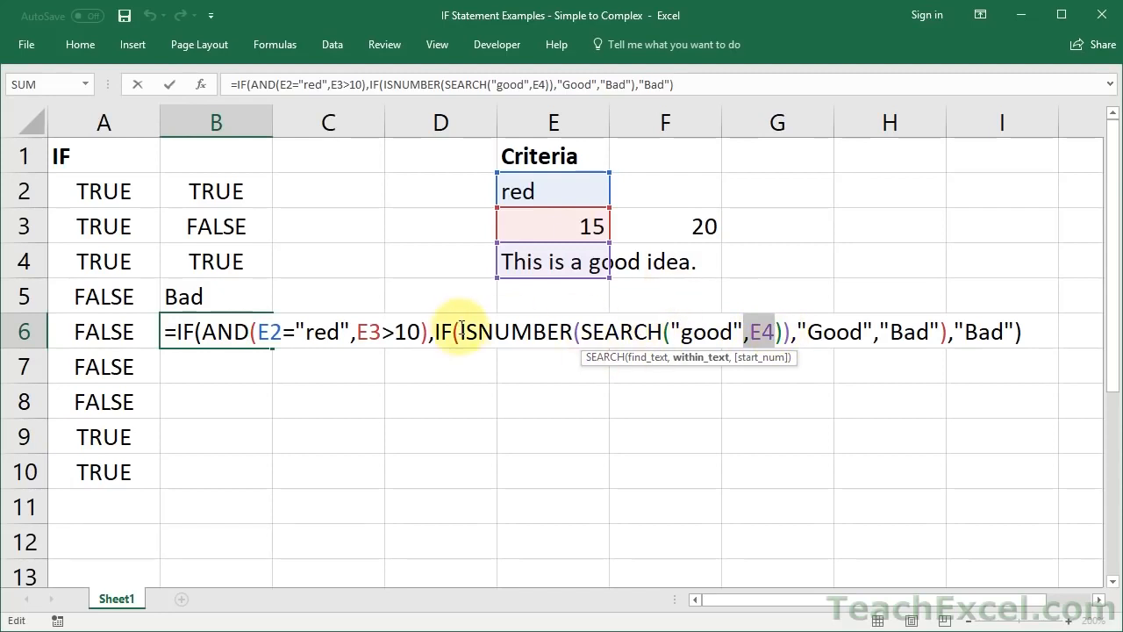
drag(453, 332, 575, 332)
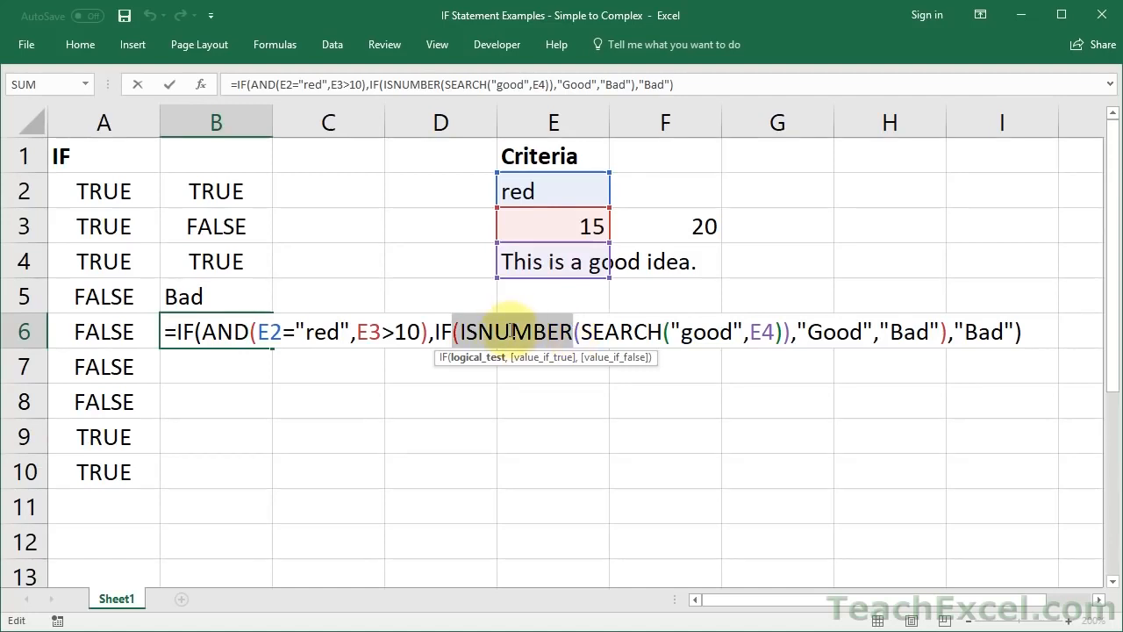
drag(580, 332, 783, 342)
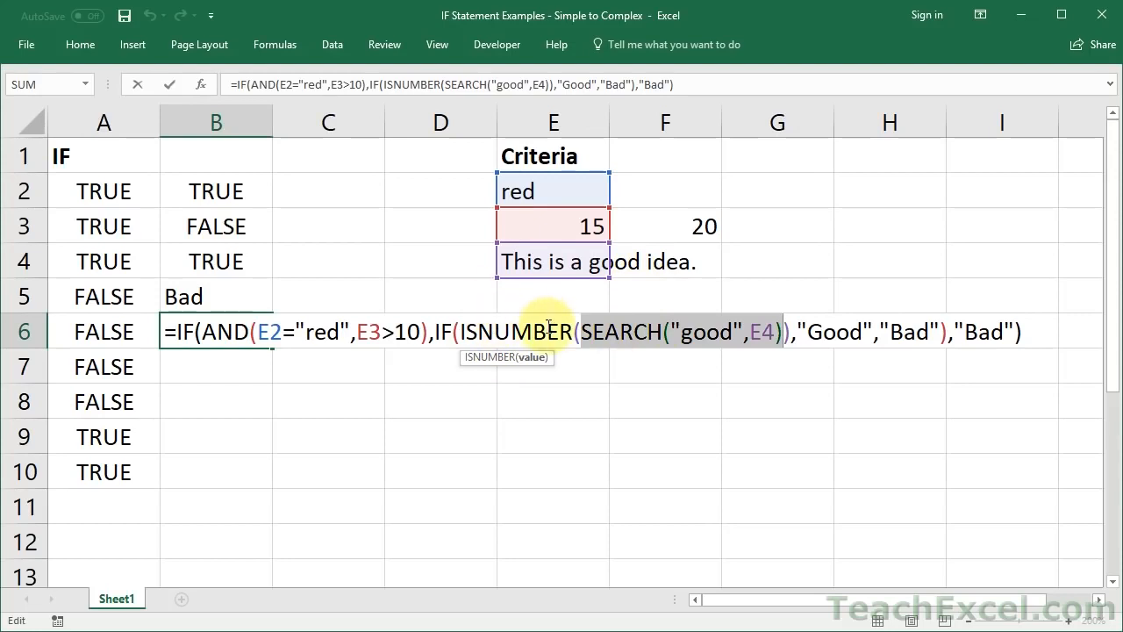
drag(461, 332, 792, 334)
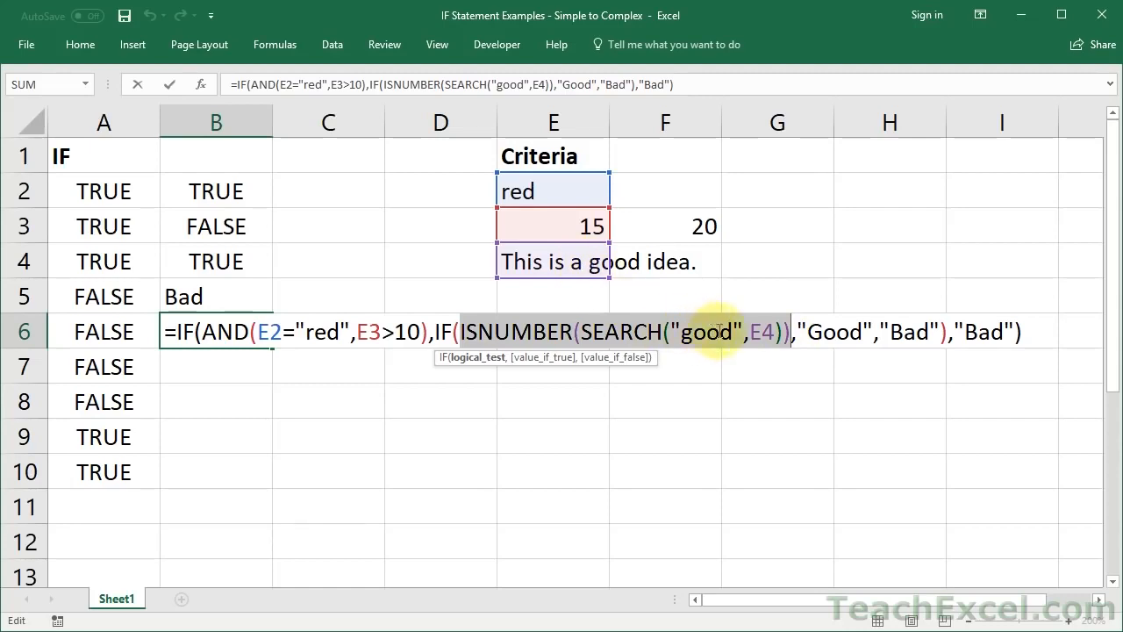
drag(805, 332, 928, 332)
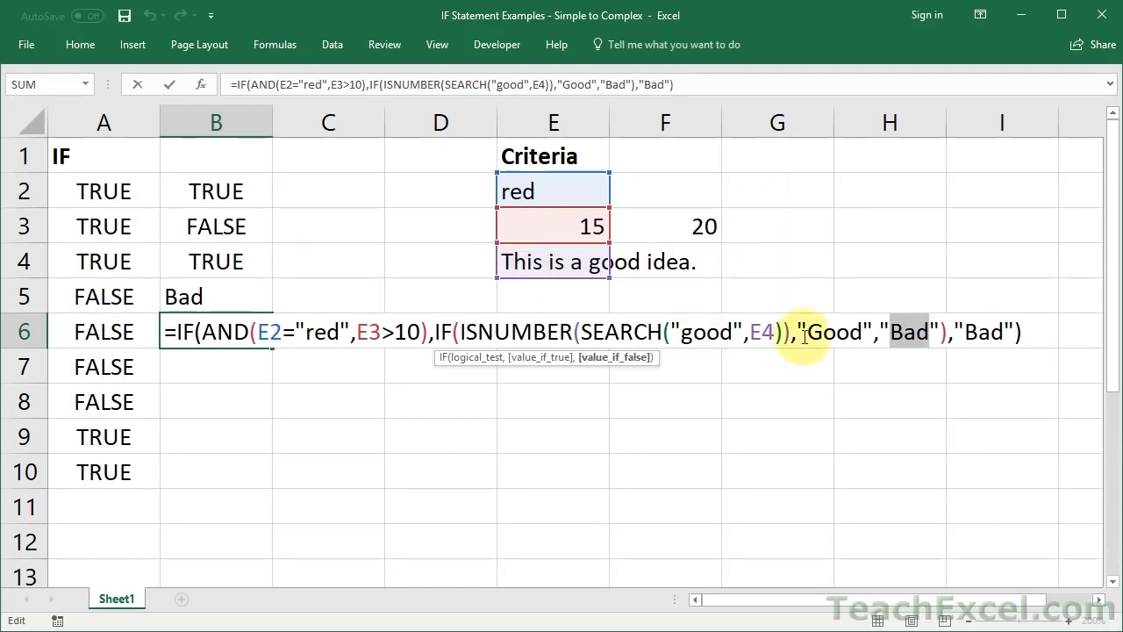
double_click(834, 331)
double_click(910, 332)
click(966, 332)
drag(966, 332, 1005, 332)
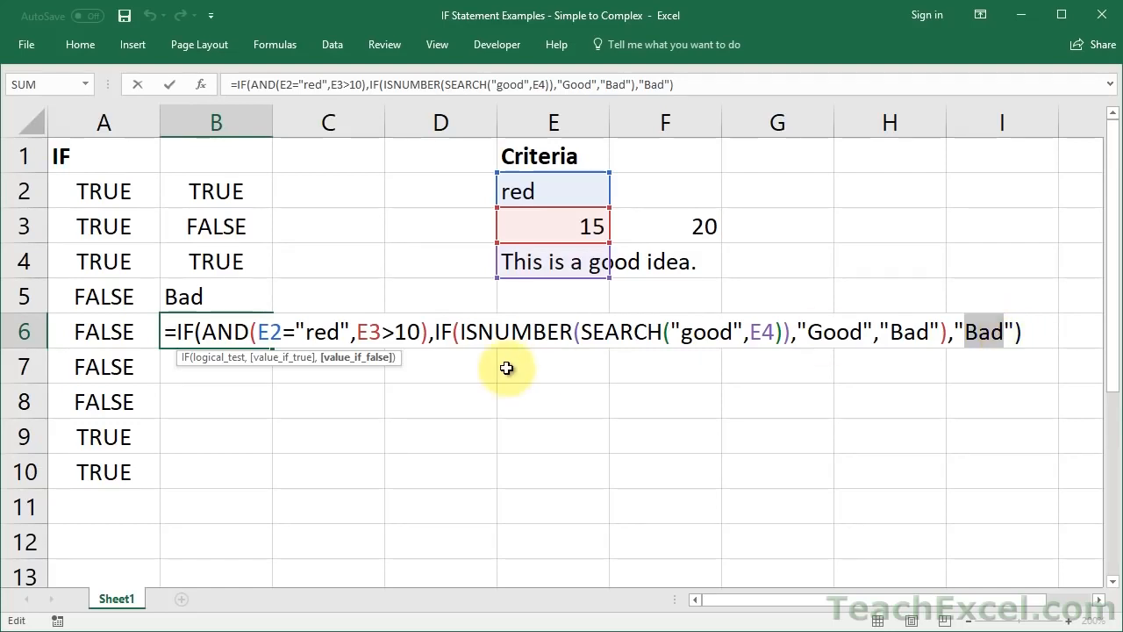
Compare the ISNUMBER(SEARCH("good",E4)) test in B6's nested IF with its use inside AND in B7
drag(462, 330, 790, 332)
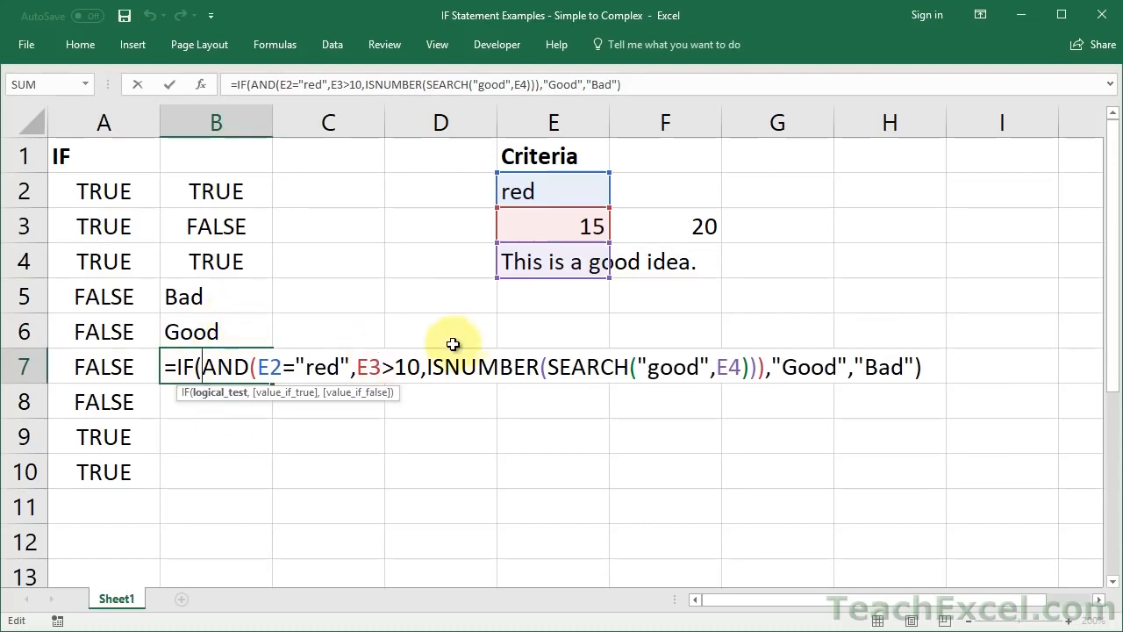
drag(427, 367, 766, 368)
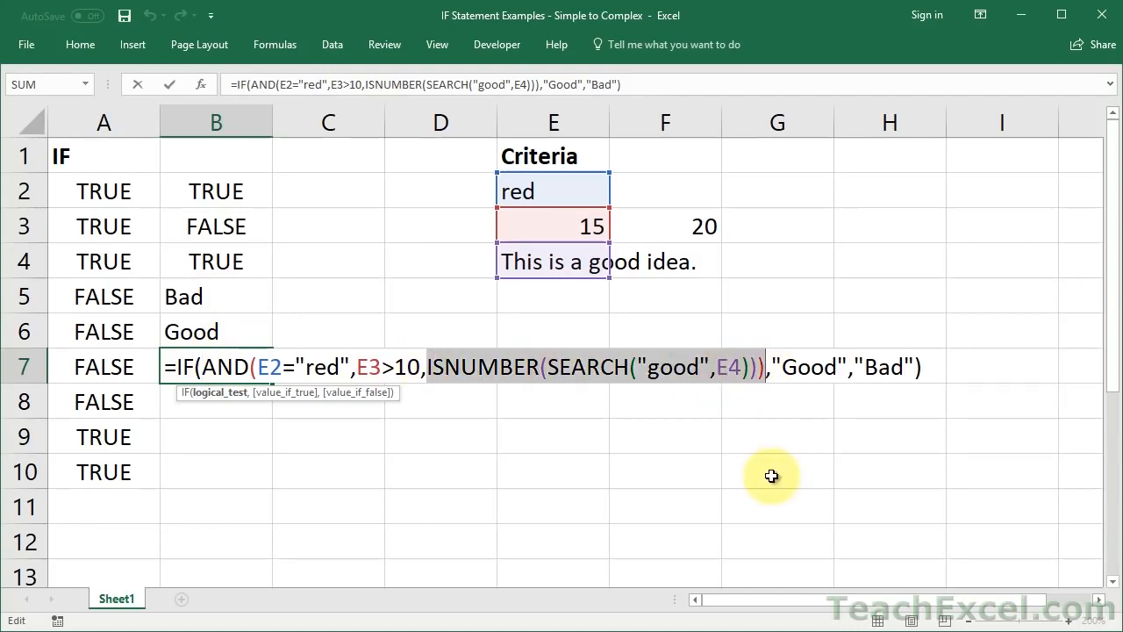